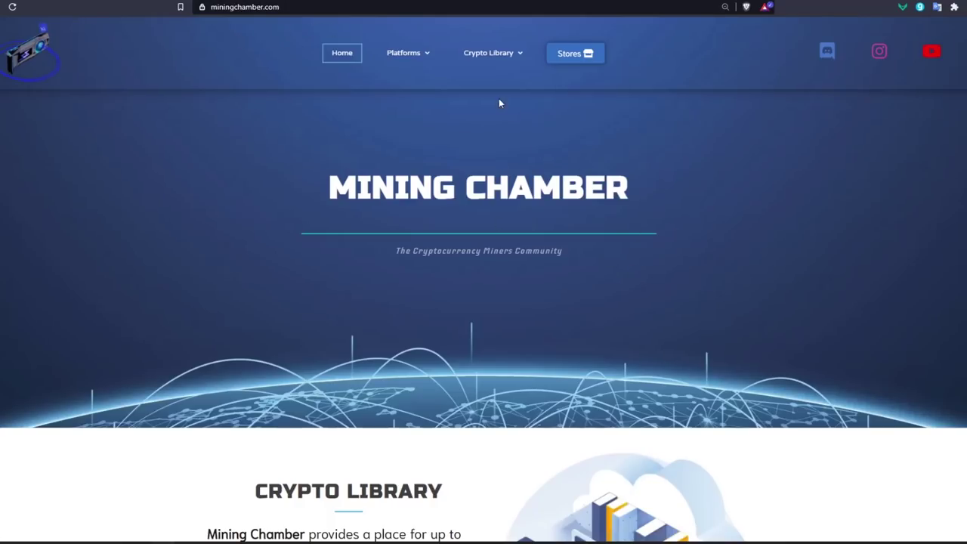
Open the RX 5700 XT Mining Settings guide from the GPU Overview section of the Crypto Library.
mouse_move(504, 56)
mouse_move(509, 80)
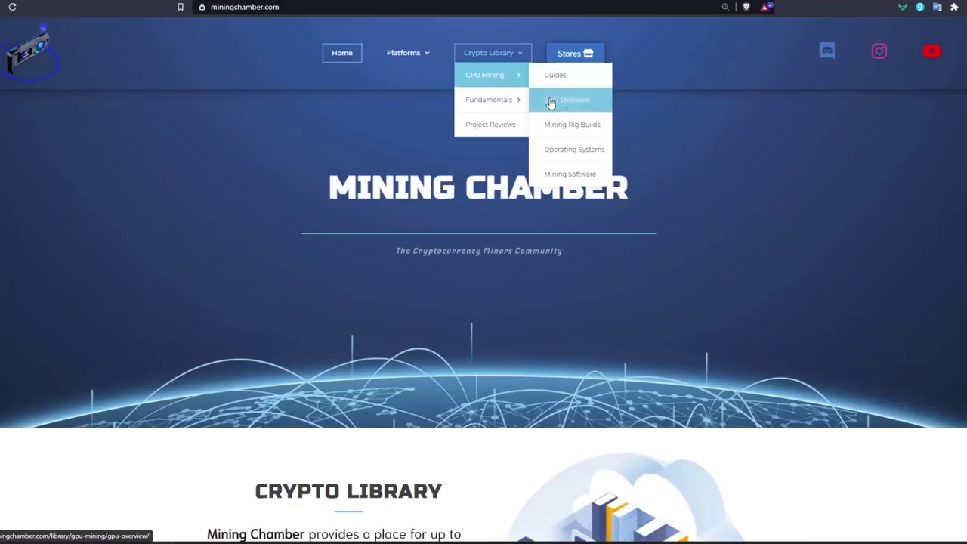
click(577, 108)
scroll(753, 385, down, 3)
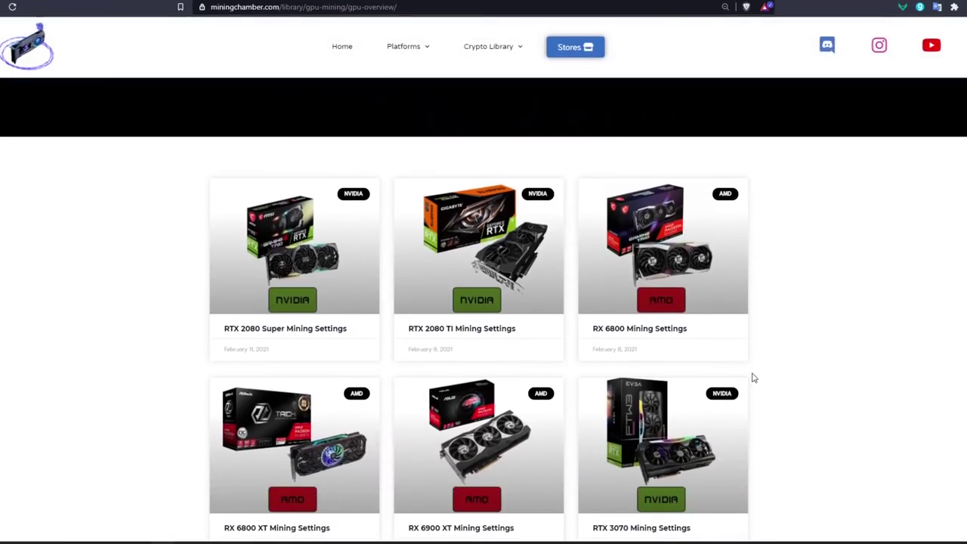
scroll(676, 357, down, 5)
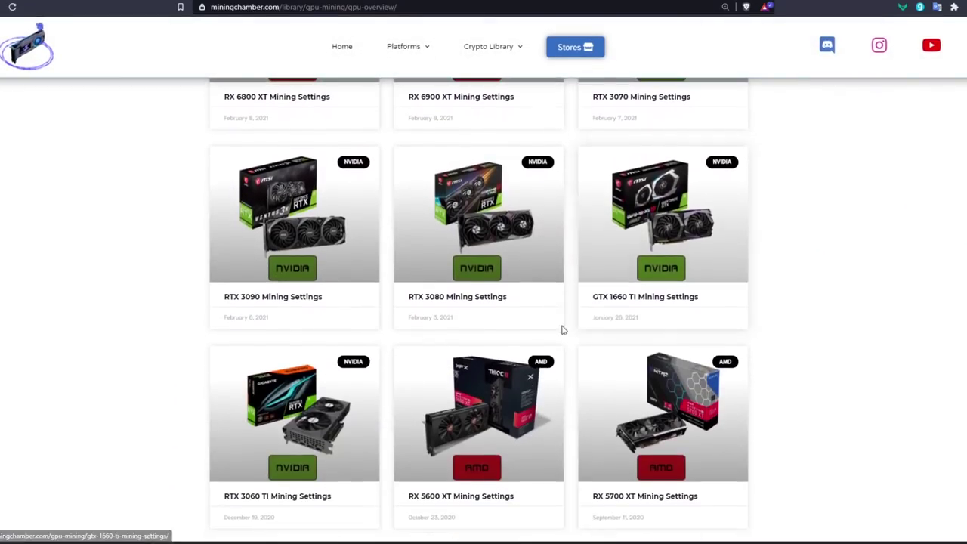
scroll(853, 408, down, 2)
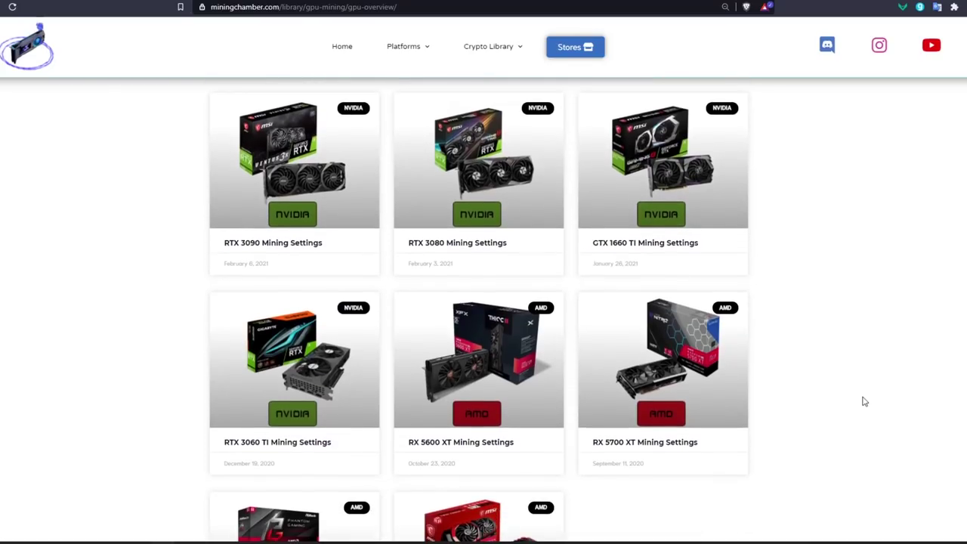
scroll(865, 418, down, 1)
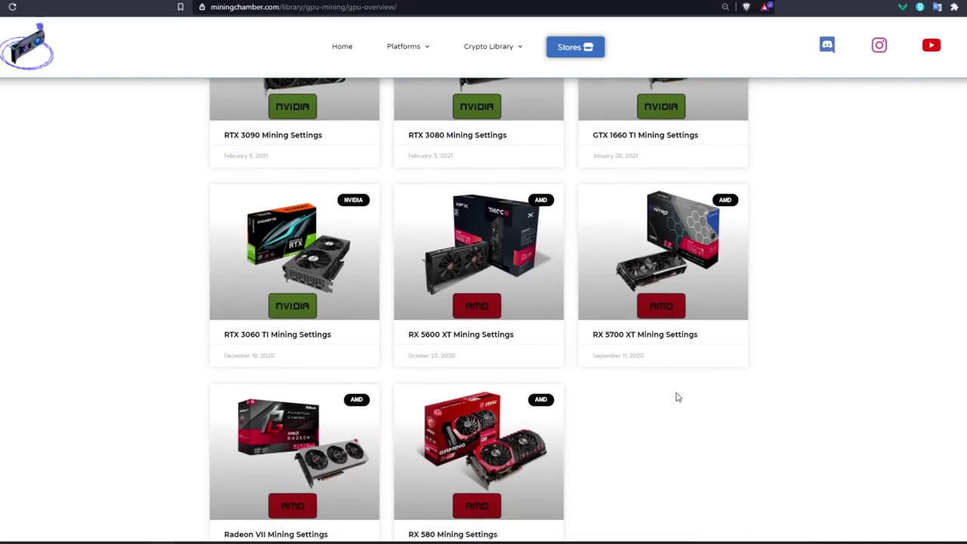
click(659, 316)
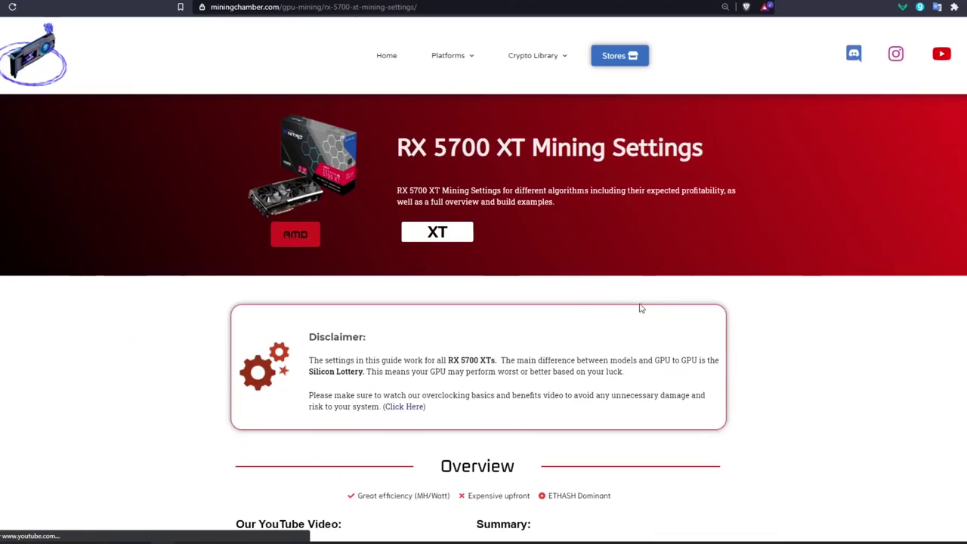
Set the hashrate in the guide's Ethereum profitability widget to 50 MH/s and check the estimated daily earnings.
scroll(686, 383, down, 5)
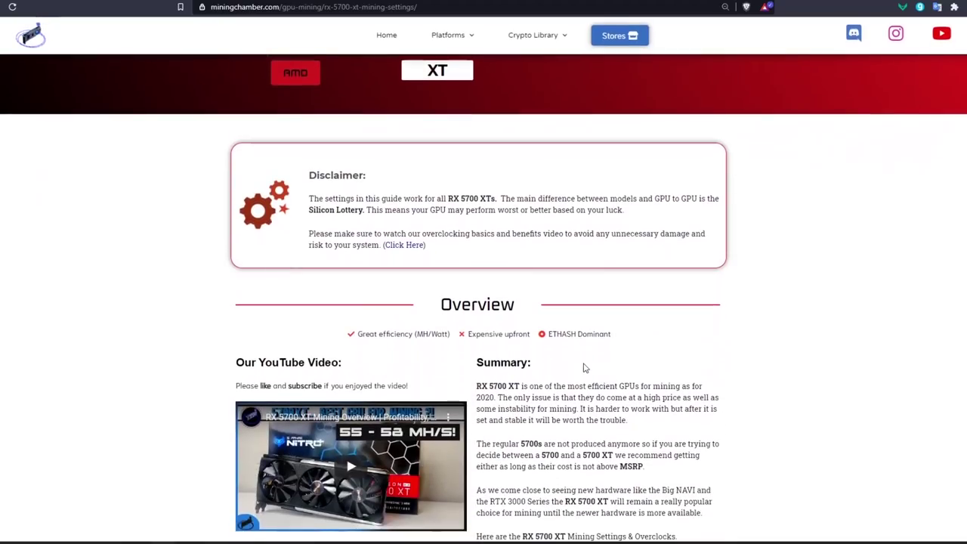
scroll(678, 351, up, 2)
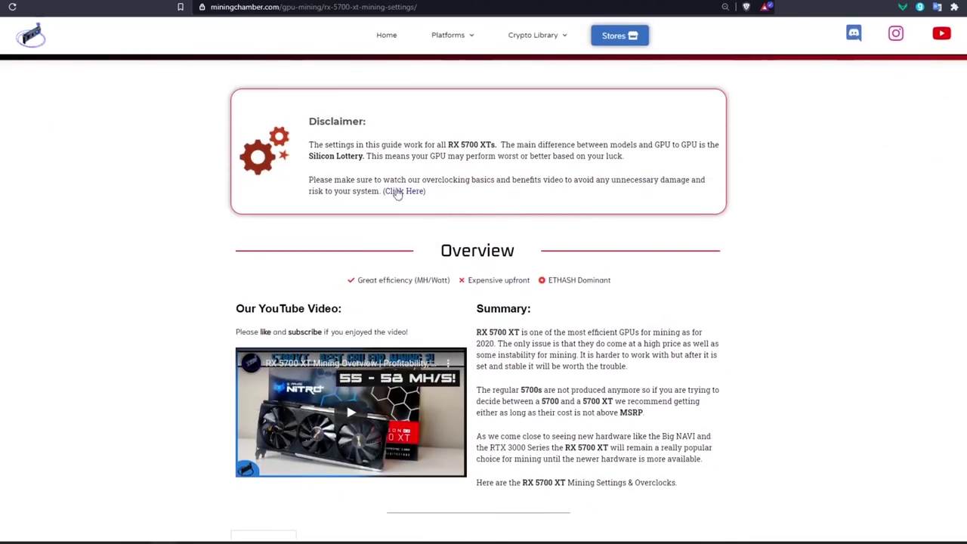
scroll(585, 271, down, 2)
scroll(649, 349, down, 3)
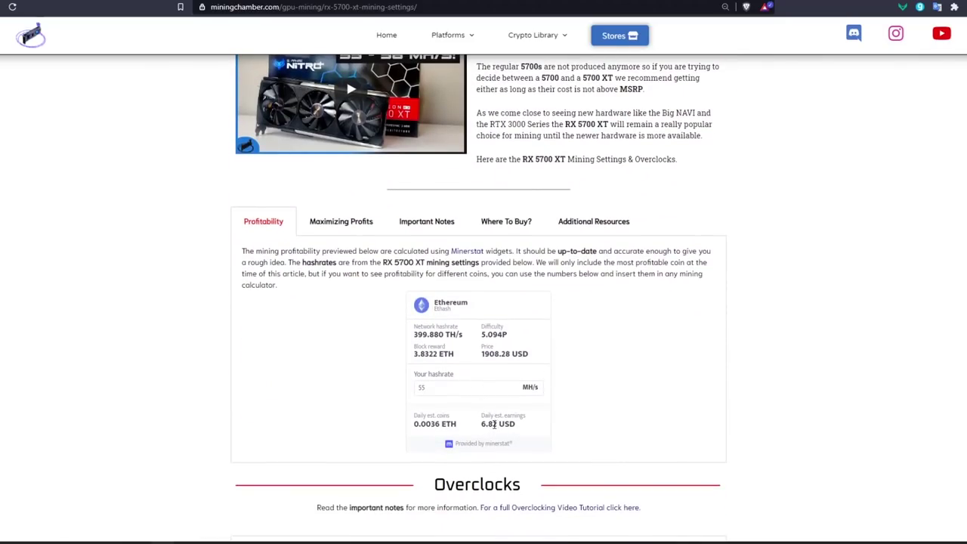
scroll(486, 357, down, 1)
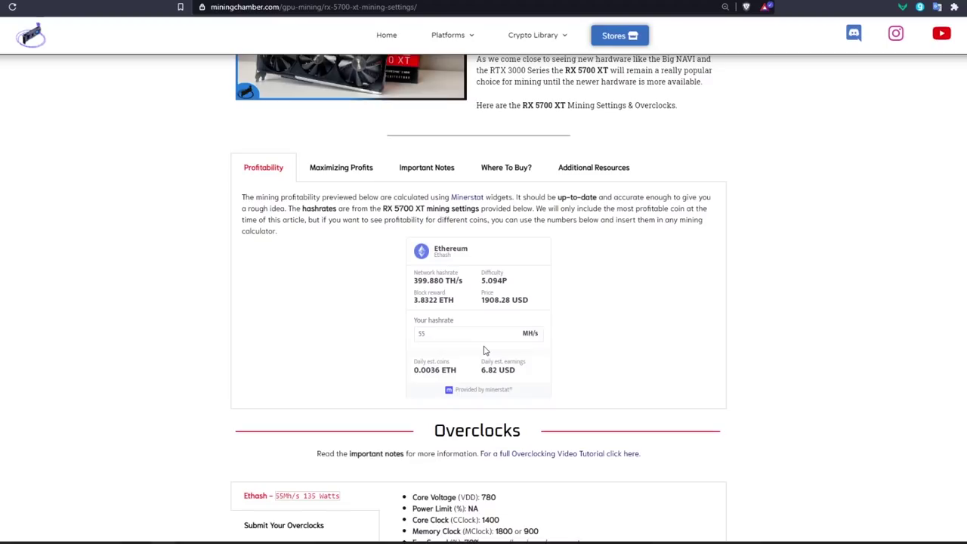
click(438, 337)
drag(438, 335, 411, 333)
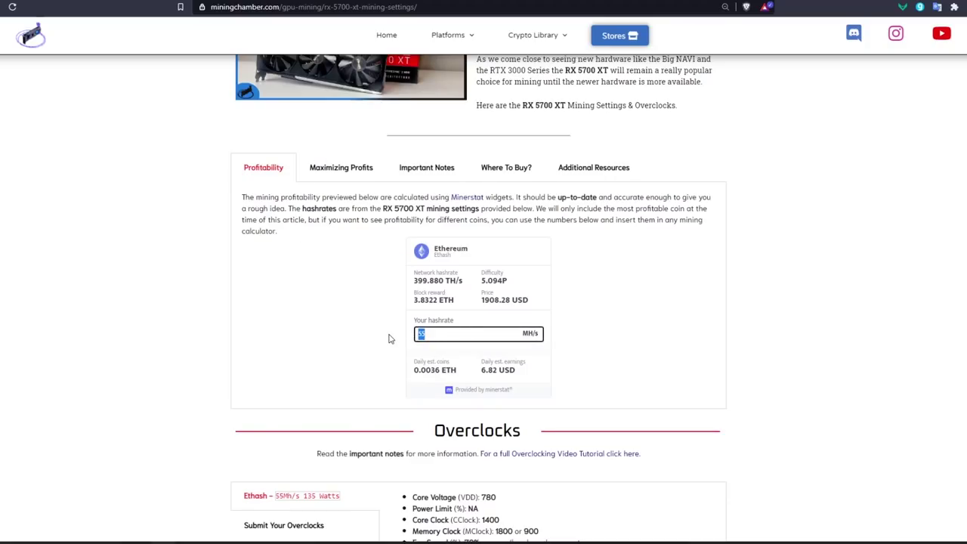
text(50)
drag(481, 370, 520, 374)
click(525, 377)
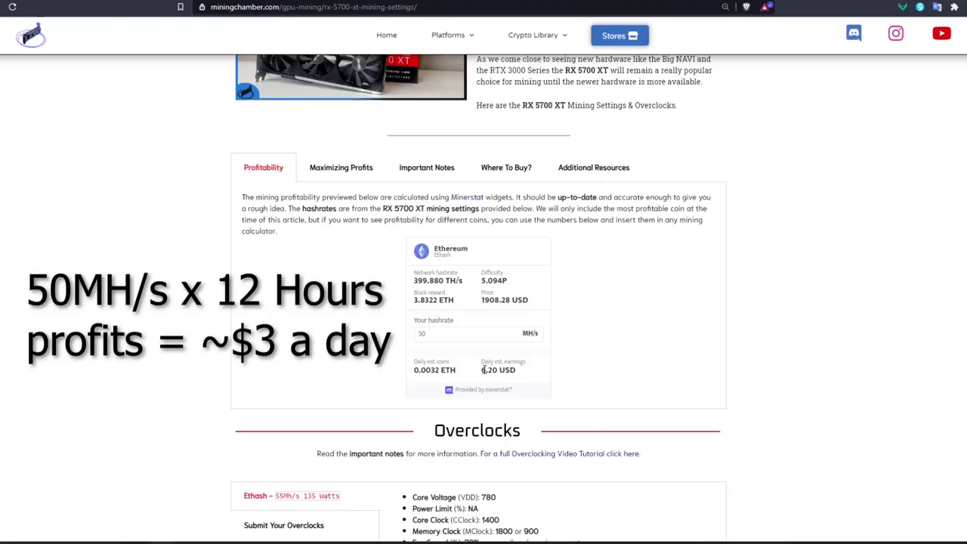
Return to the GPU Overview page and browse the mining settings guides for other graphics cards.
scroll(546, 443, down, 2)
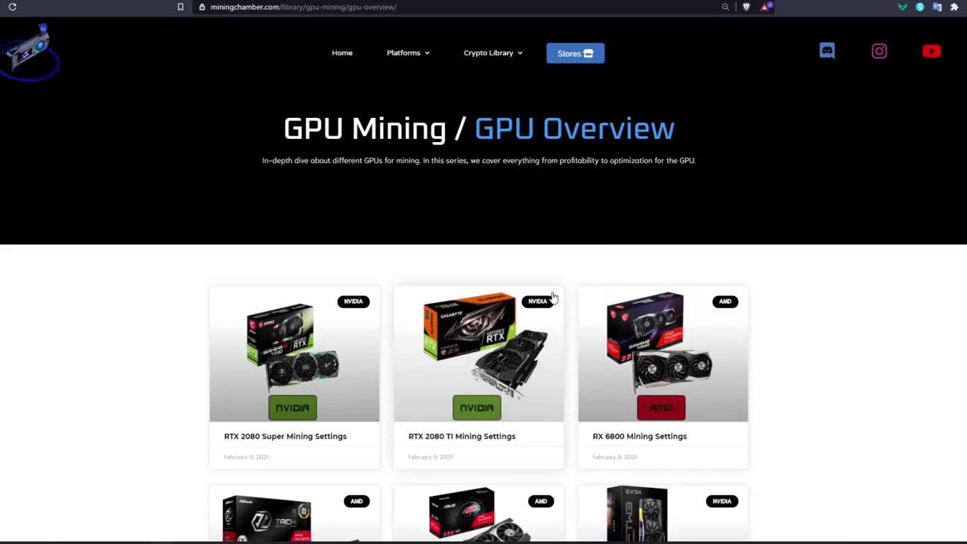
scroll(403, 287, down, 2)
scroll(436, 356, down, 2)
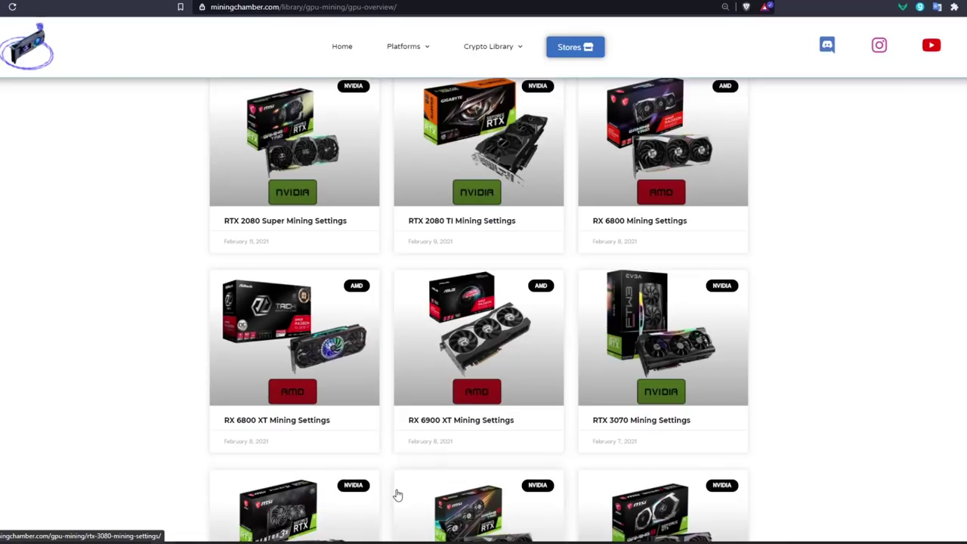
scroll(397, 494, down, 4)
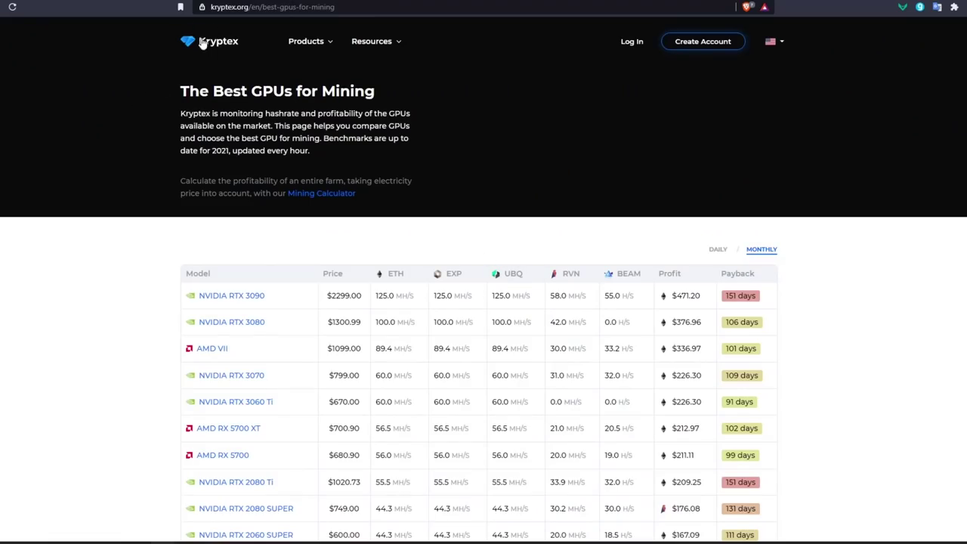
Go to Kryptex's The Best GPUs for Mining page and look through its table of graphics cards.
drag(181, 91, 351, 91)
click(449, 134)
scroll(436, 324, down, 6)
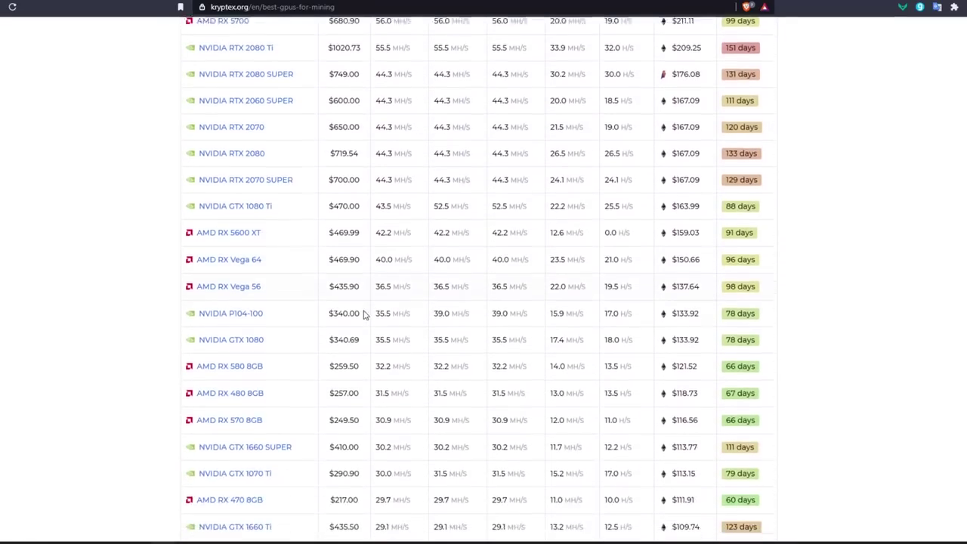
scroll(382, 317, down, 1)
scroll(572, 320, up, 6)
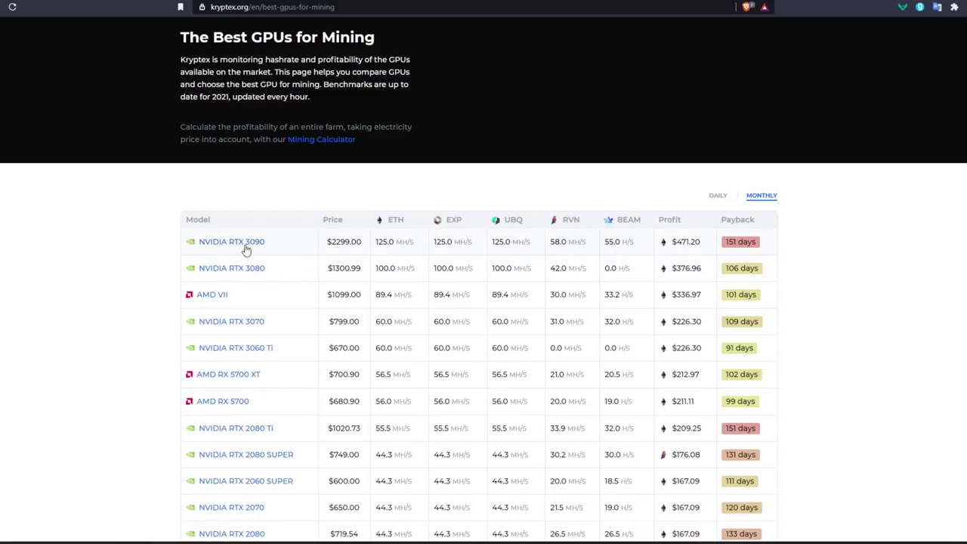
Examine the NVIDIA RTX 3090's price, profit and payback time, comparing the daily and monthly profit views.
drag(277, 244, 198, 241)
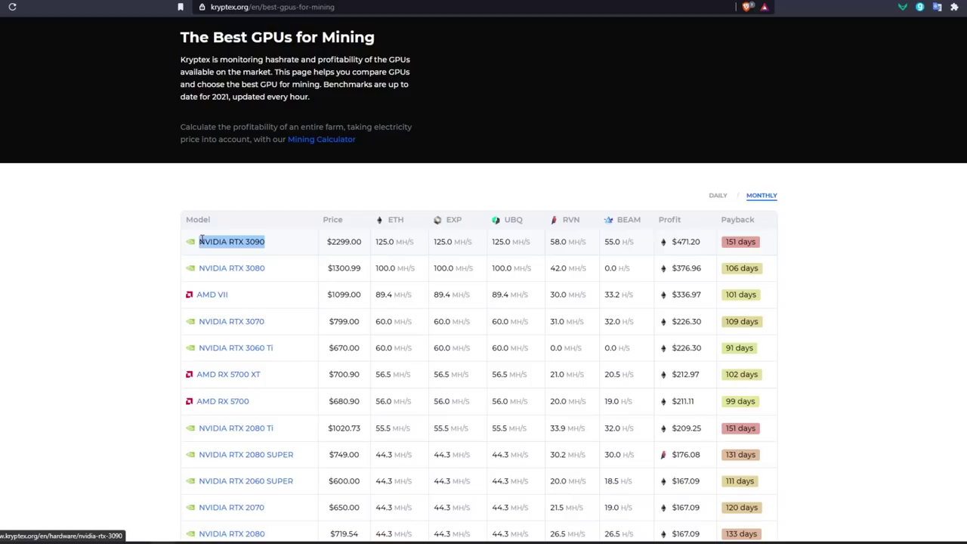
drag(365, 242, 302, 237)
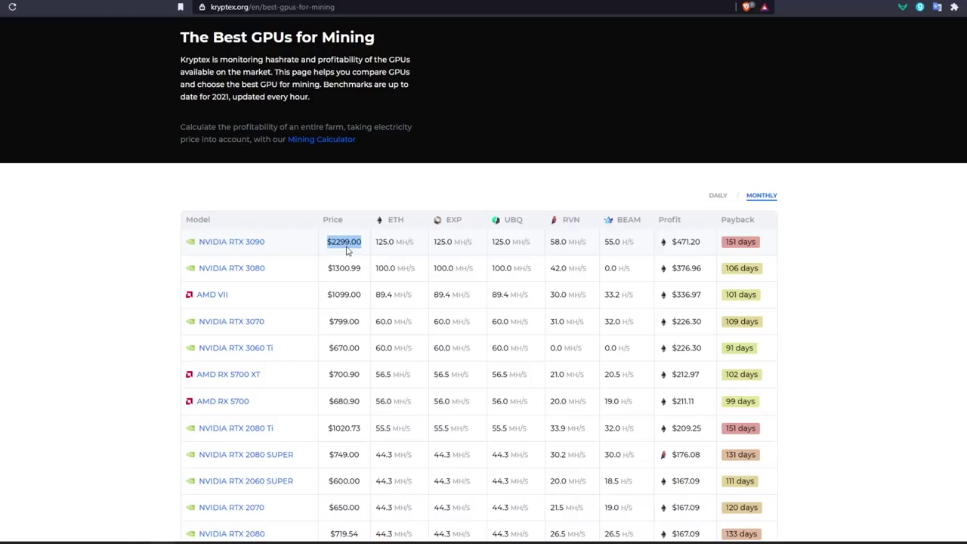
click(698, 241)
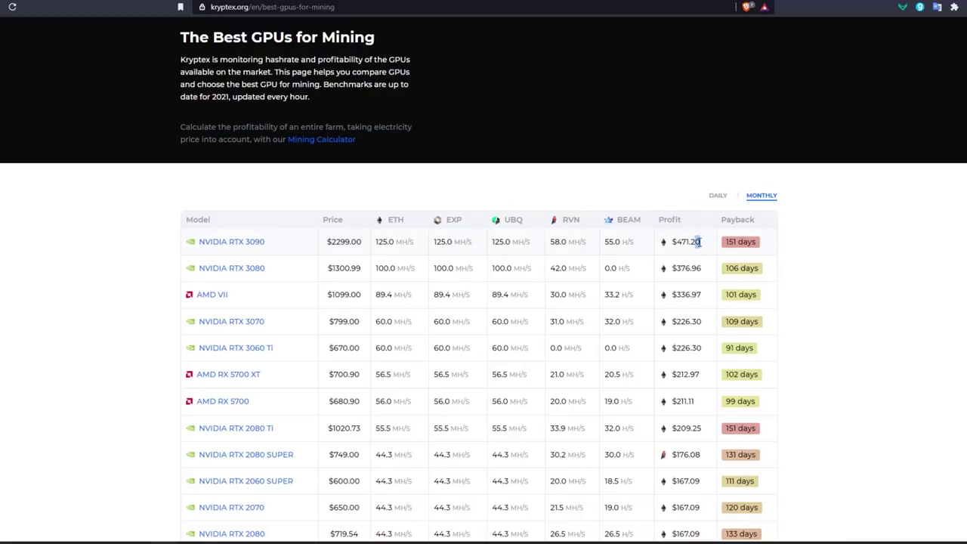
drag(702, 247, 675, 246)
click(719, 196)
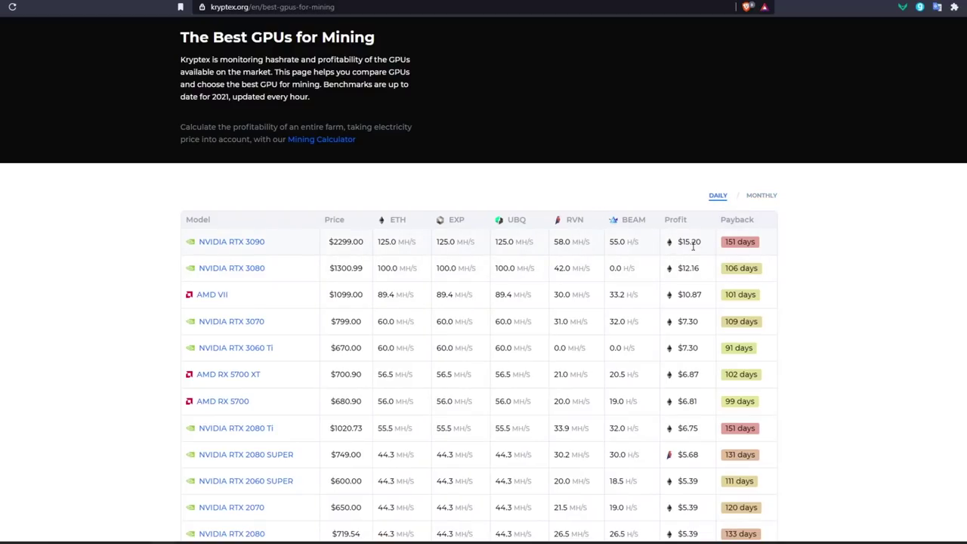
click(760, 196)
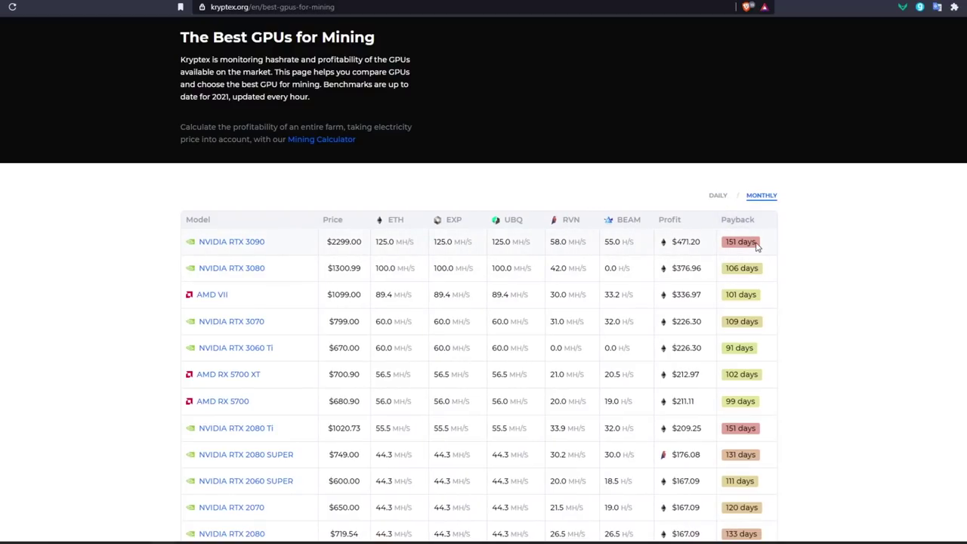
drag(757, 246, 730, 244)
Review the prices, profits and payback times of the cheaper graphics cards further down the table.
scroll(338, 260, down, 4)
scroll(328, 275, down, 3)
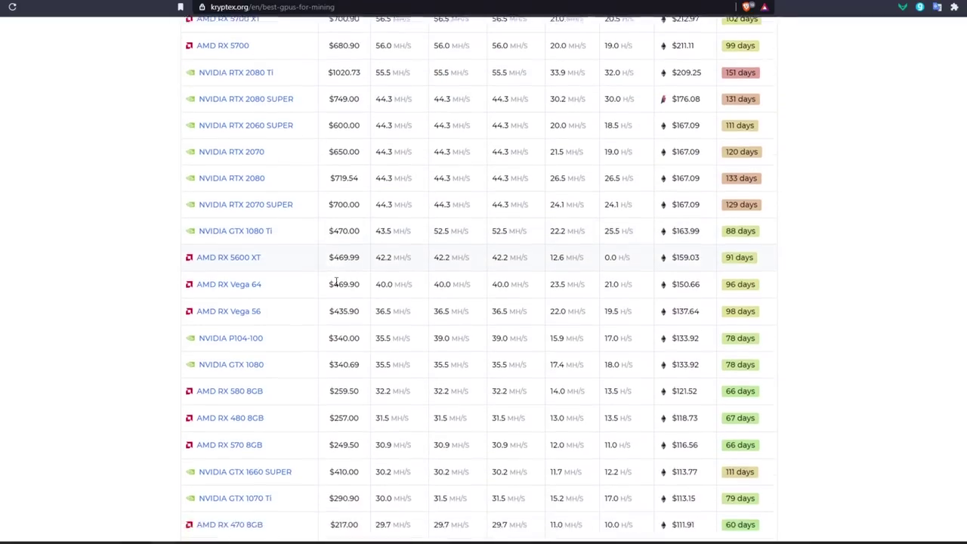
scroll(307, 251, down, 3)
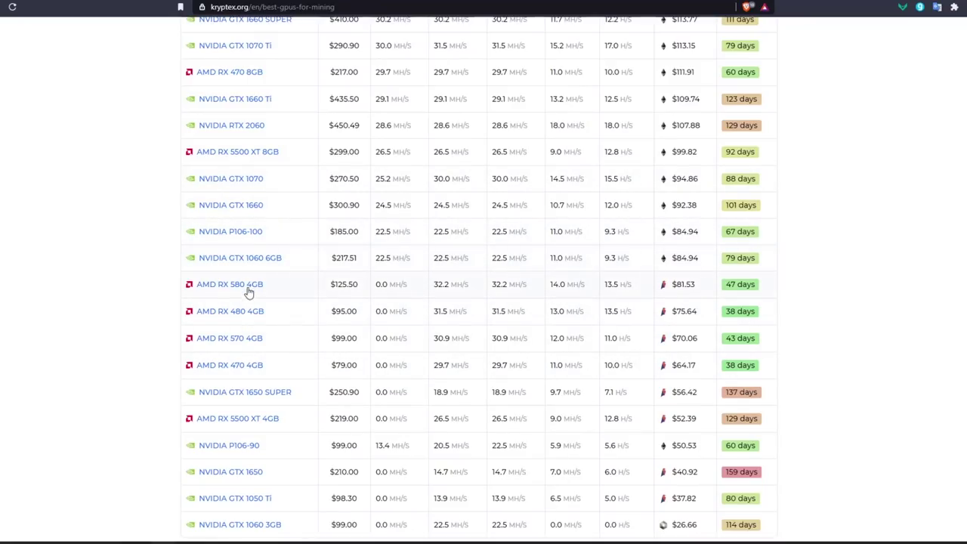
click(678, 352)
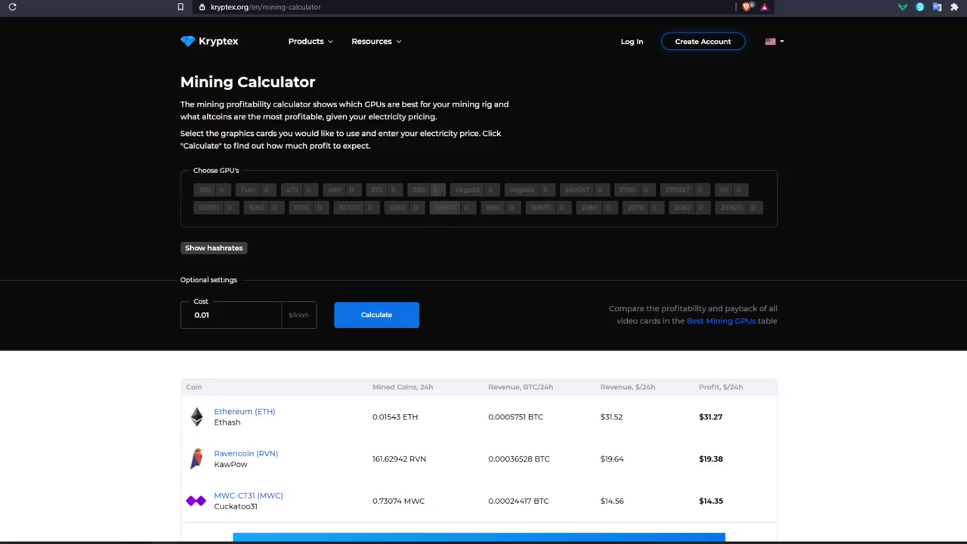
Calculate the mining profit per coin for one 580 card and follow the link to the Best Mining GPUs table.
click(424, 193)
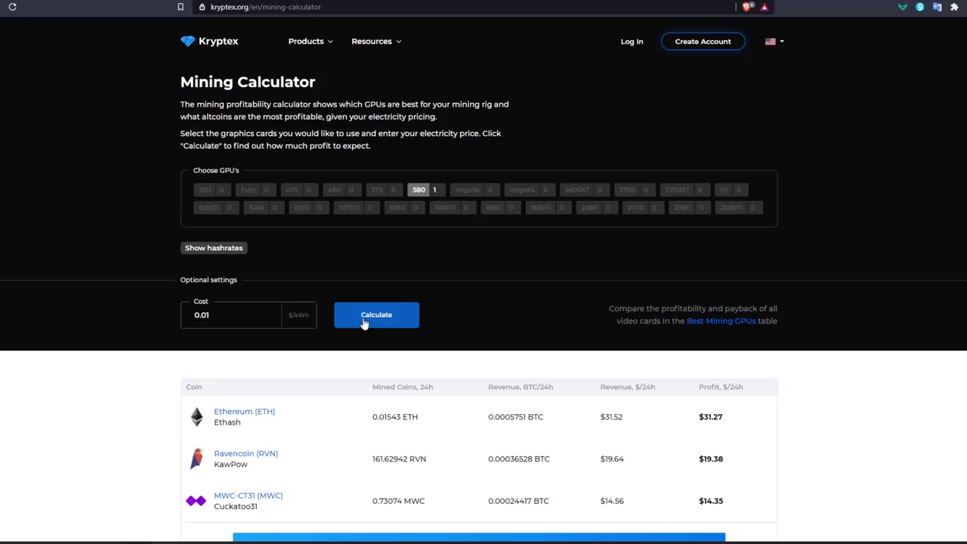
key(Return)
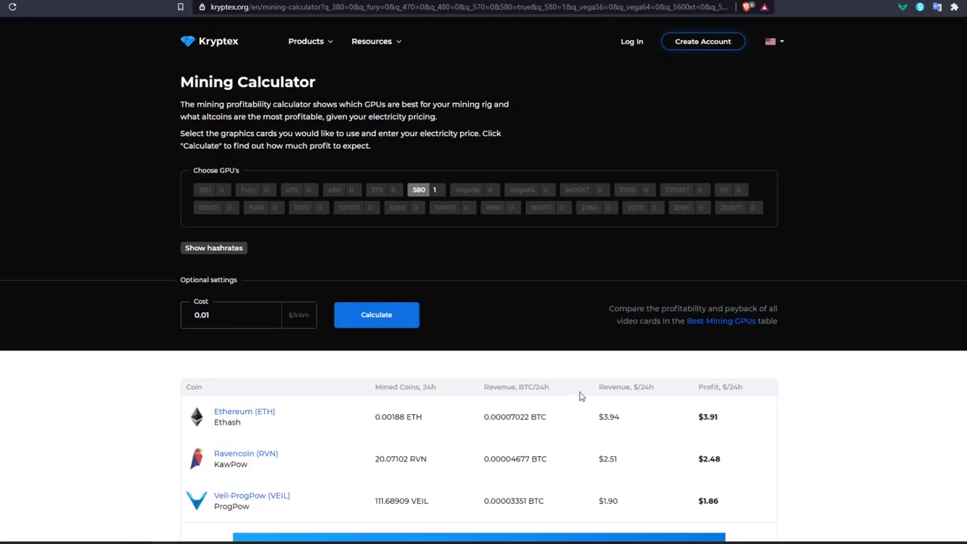
scroll(631, 334, down, 2)
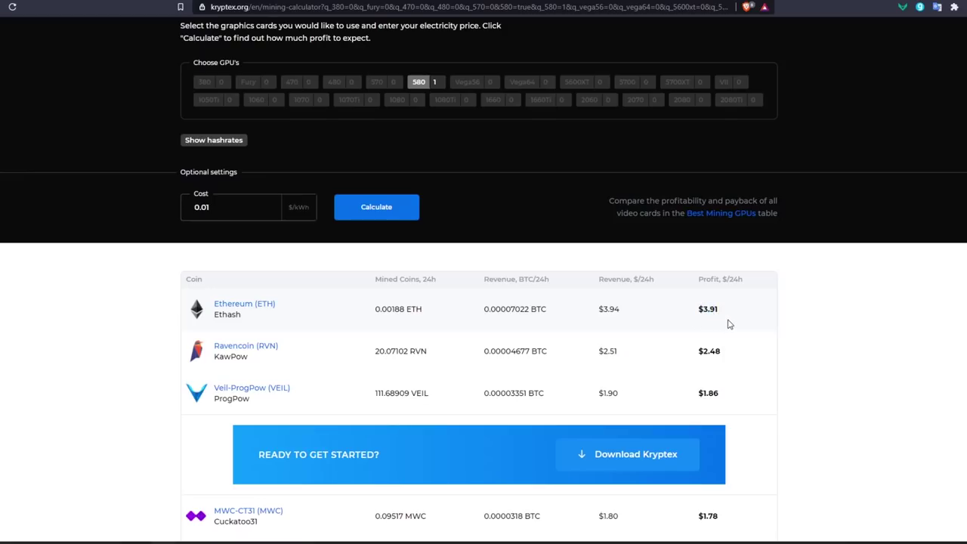
scroll(464, 230, up, 2)
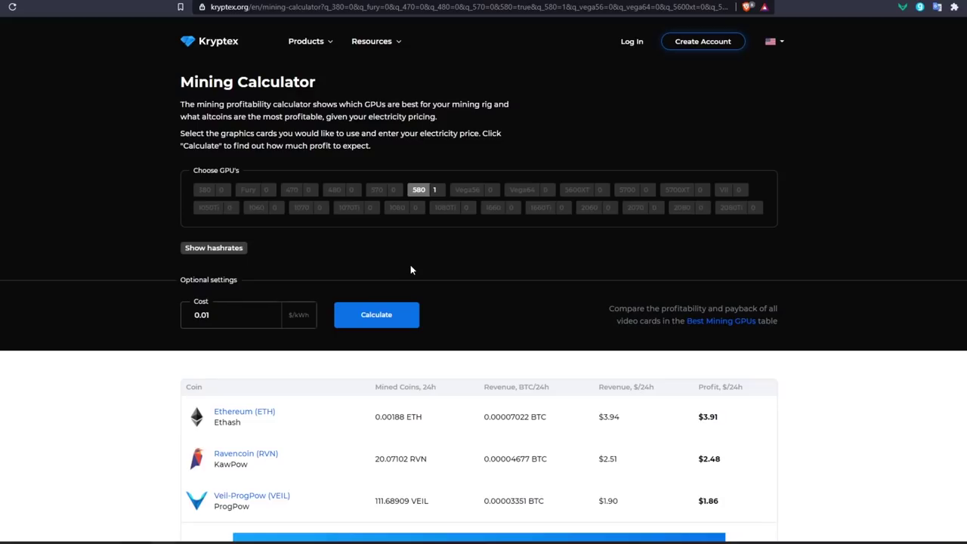
click(721, 321)
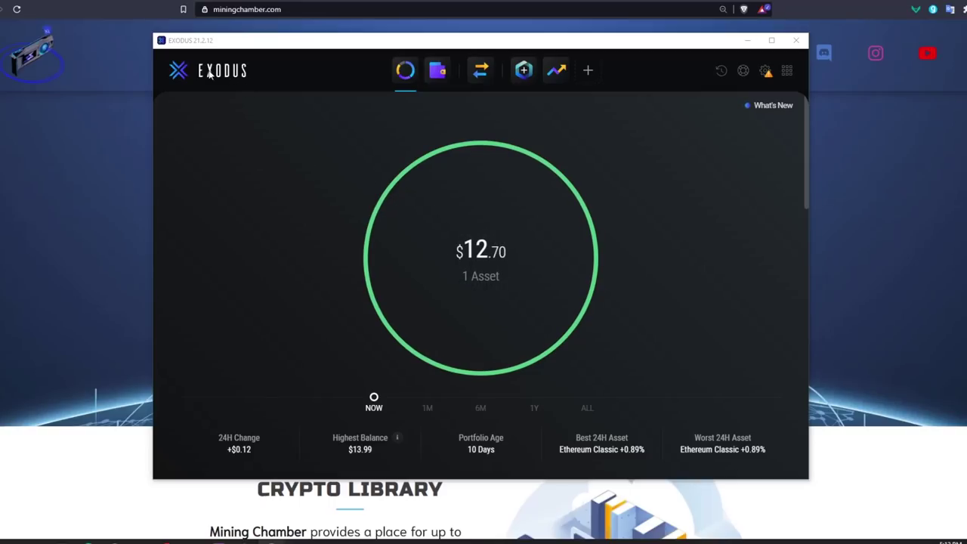
In the Exodus wallet, look over the asset list, open the Ethereum wallet and choose to receive ETH.
scroll(680, 362, down, 8)
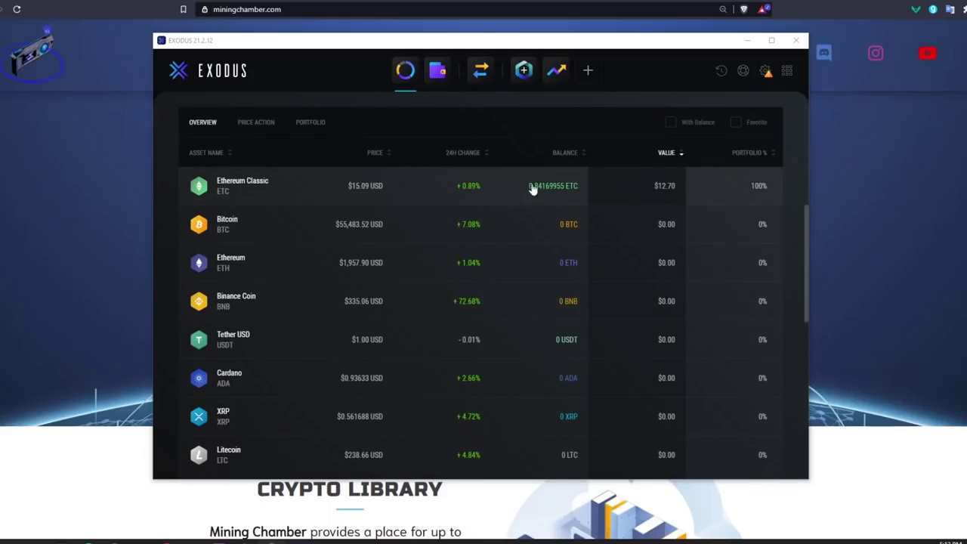
scroll(498, 287, up, 8)
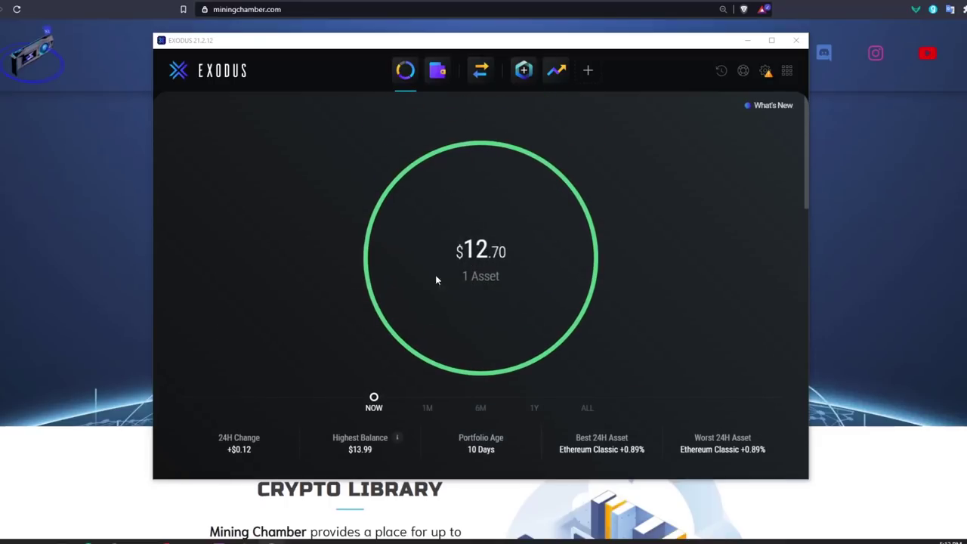
scroll(453, 340, down, 8)
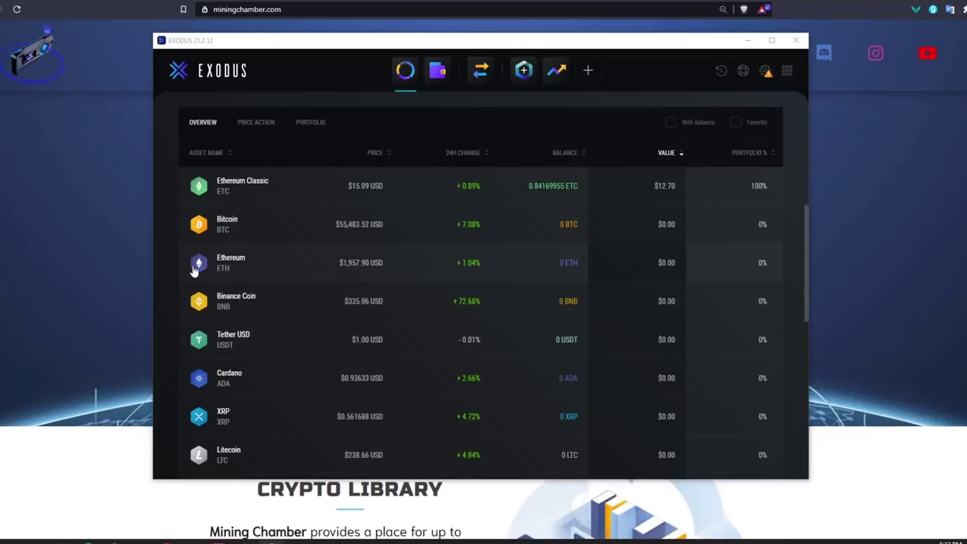
click(295, 272)
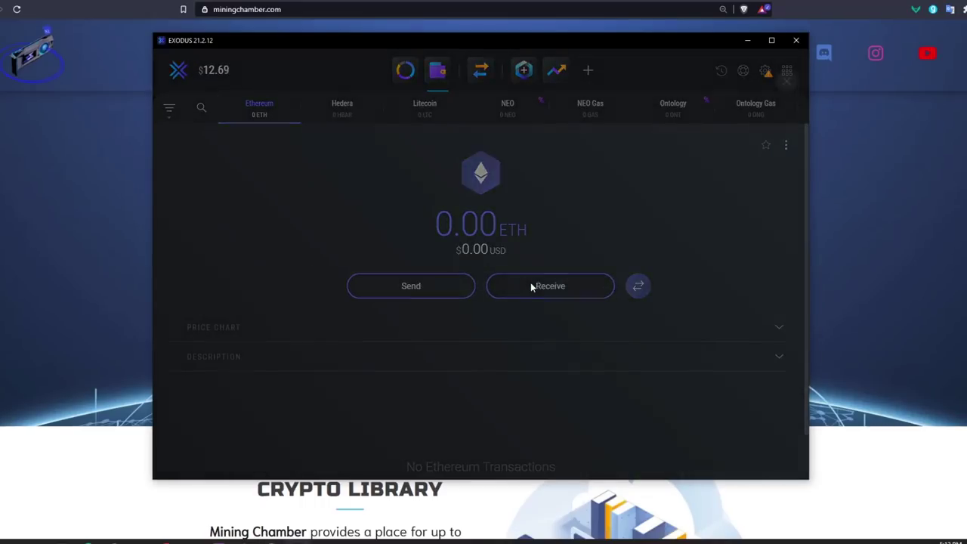
click(531, 287)
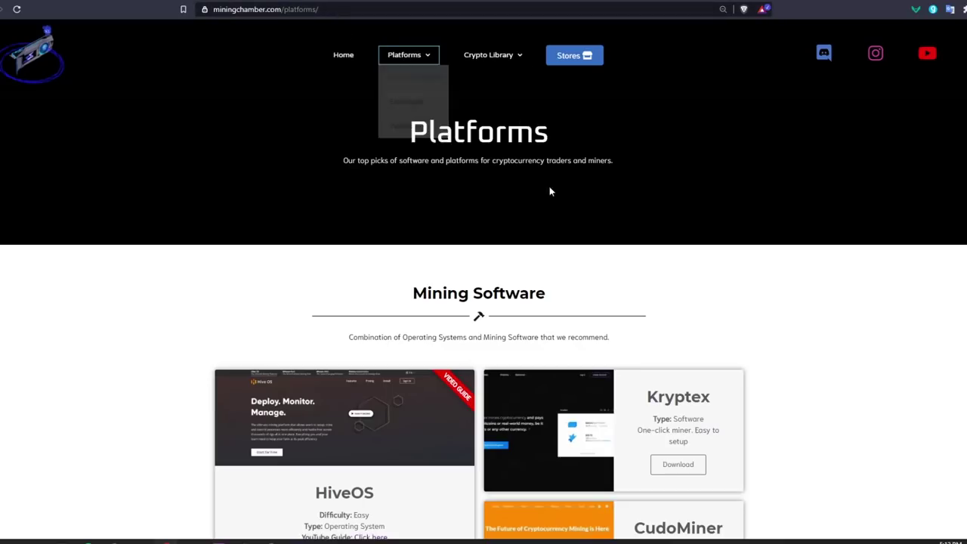
Look over the recommended mining software on the Mining Chamber Platforms page.
scroll(548, 189, down, 4)
scroll(764, 303, down, 9)
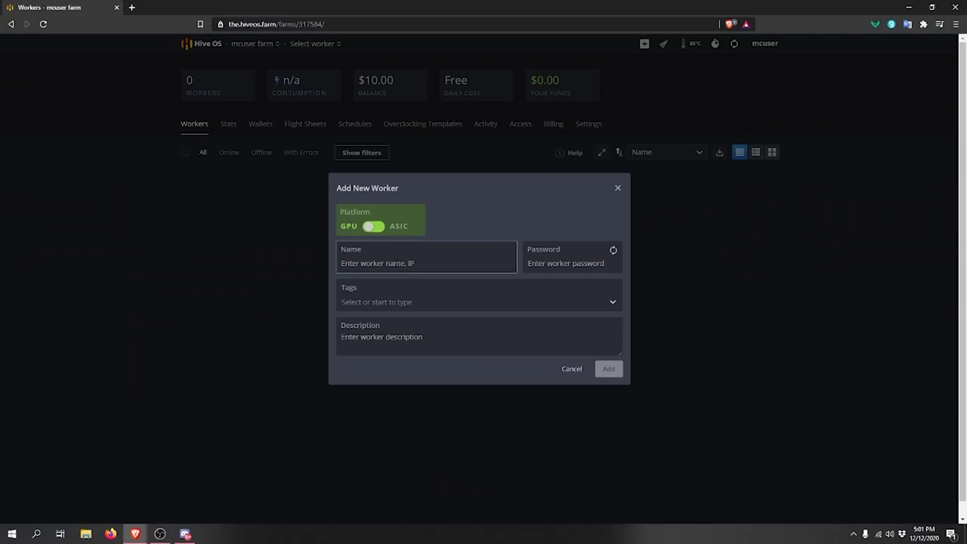
In the Hive OS Add New Worker form, name the GPU worker Mixed Rig and generate a worker password.
text(Mixed Rig)
click(612, 256)
click(613, 250)
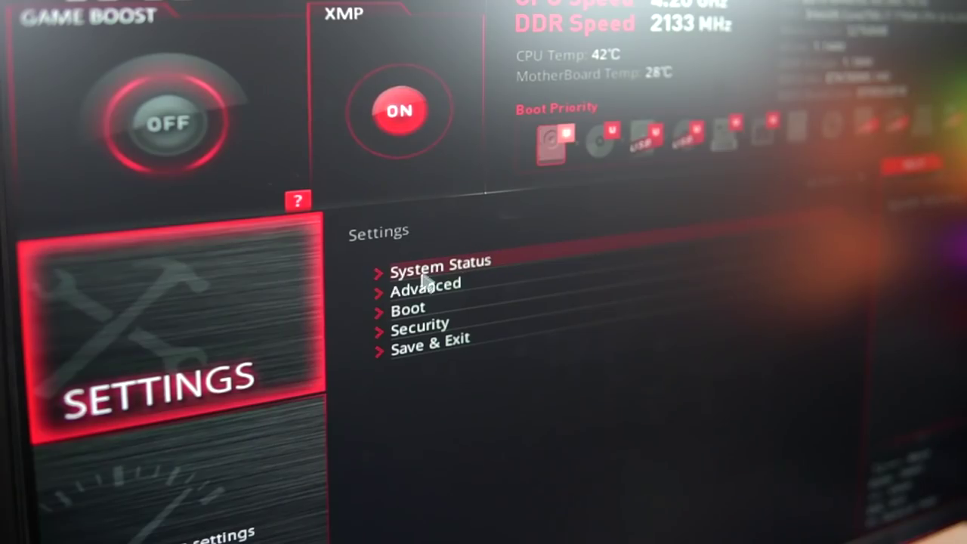
In the motherboard BIOS, open the PCI Subsystem Settings within the advanced settings.
click(428, 284)
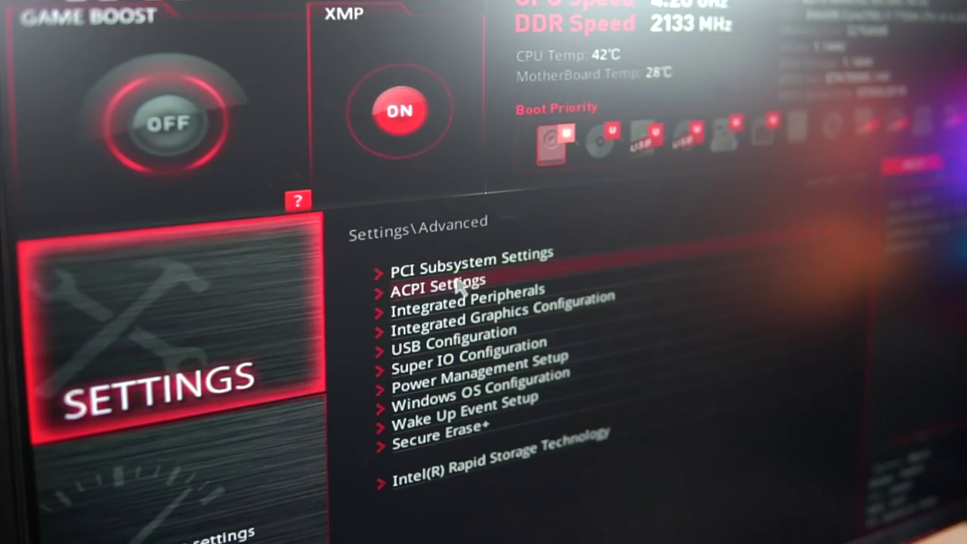
click(463, 265)
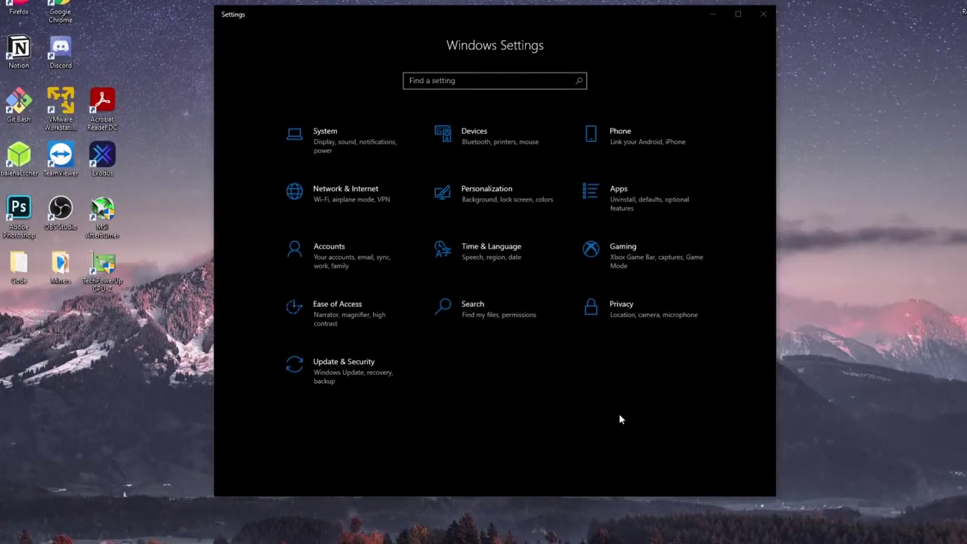
In the Windows Power & sleep settings, set the plugged-in screen turn-off time to Never.
click(351, 149)
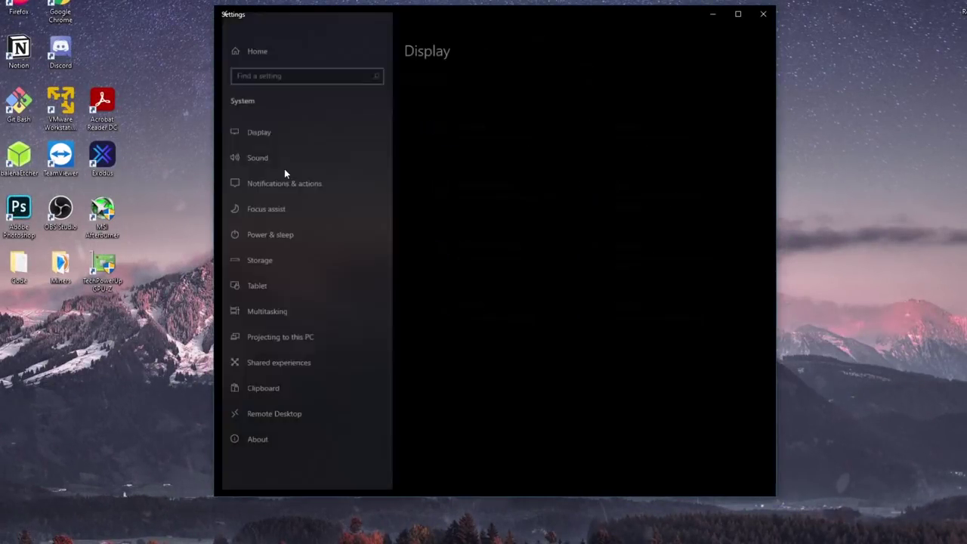
click(276, 236)
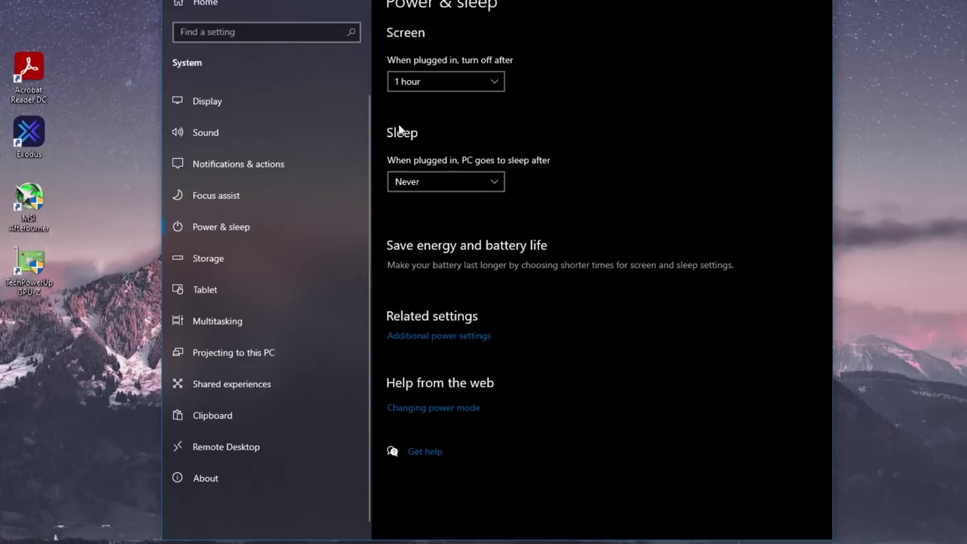
click(408, 185)
key(Escape)
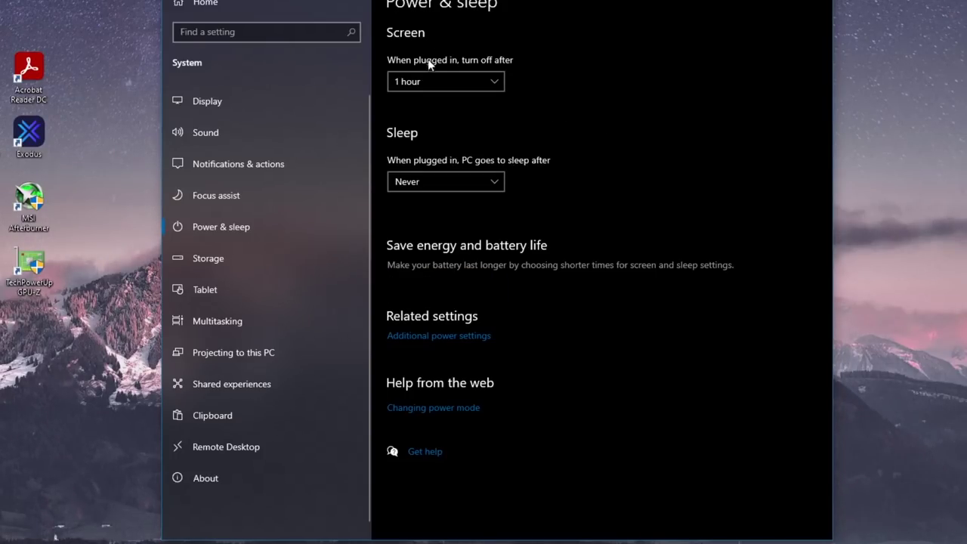
click(449, 82)
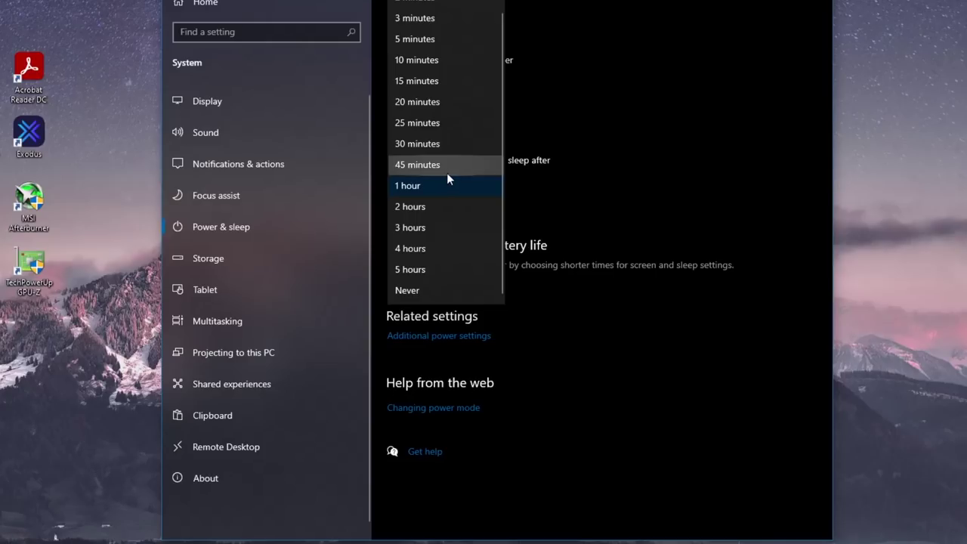
click(423, 295)
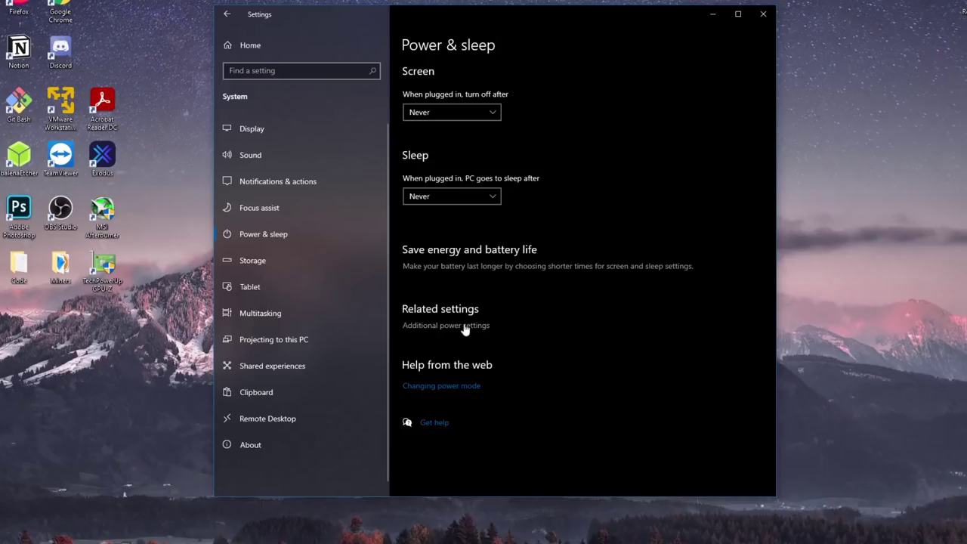
Open the additional power settings and switch the power plan to High performance.
click(447, 327)
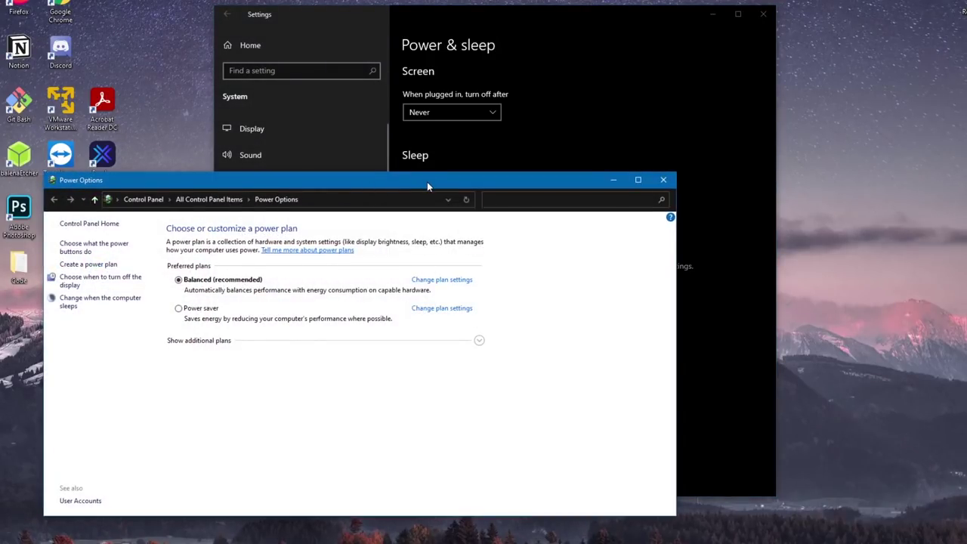
drag(427, 182, 605, 136)
click(378, 294)
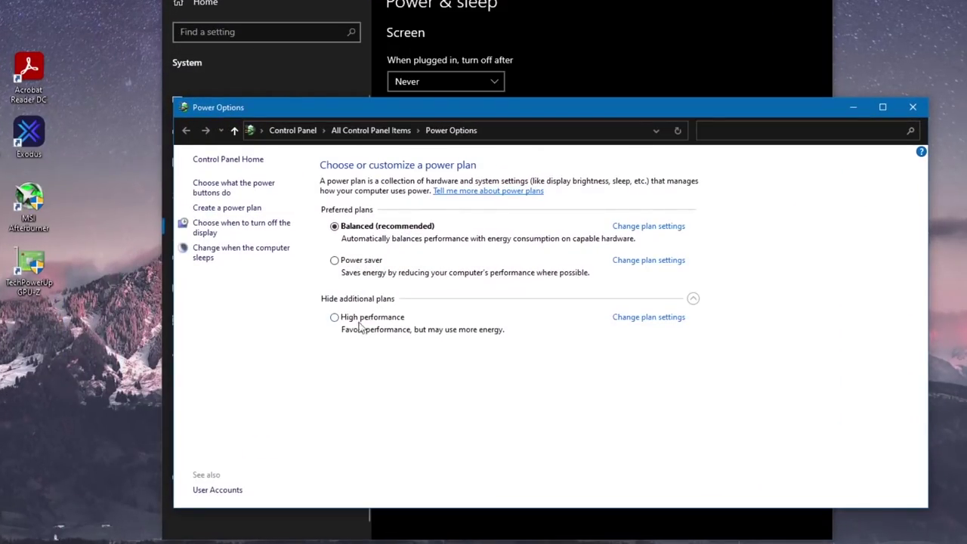
click(370, 318)
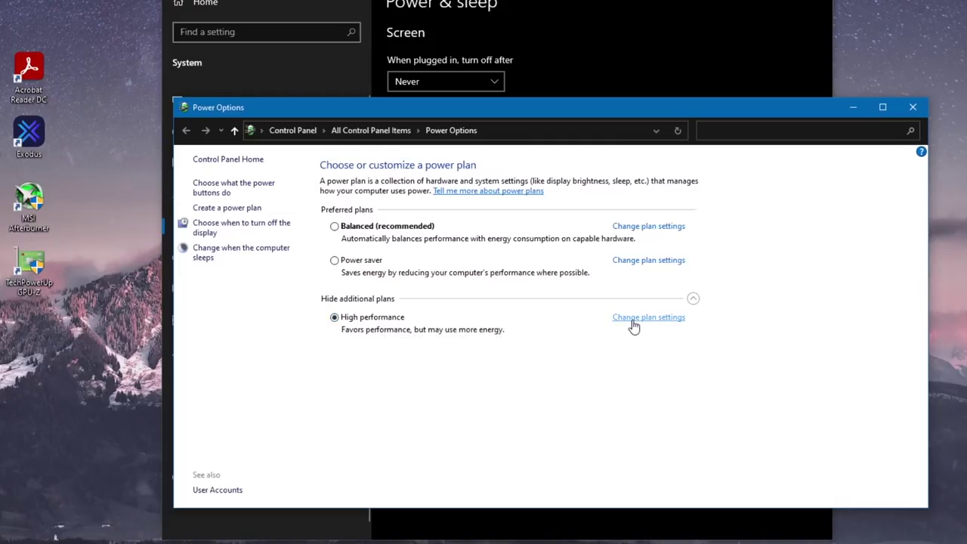
Edit the High performance plan so that turning off the display is set to Never.
click(658, 319)
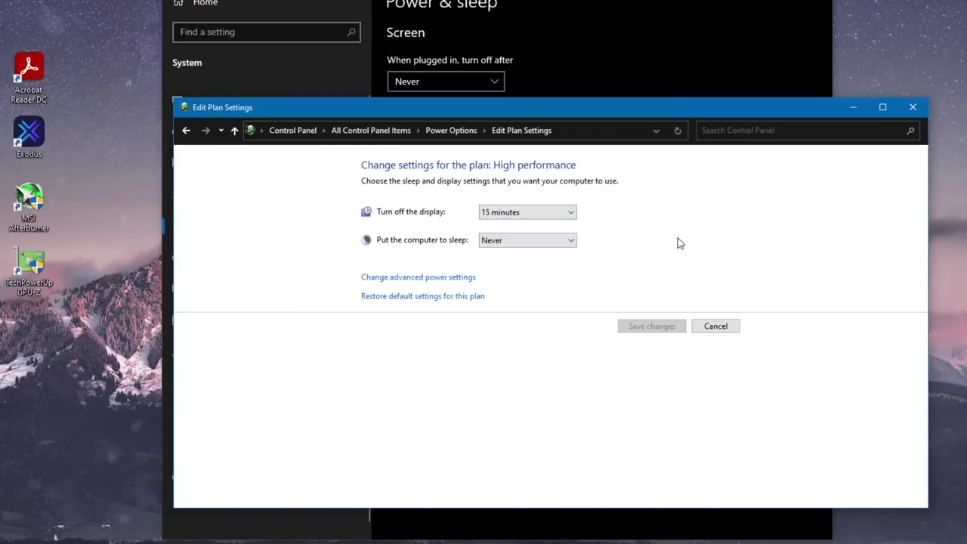
click(529, 212)
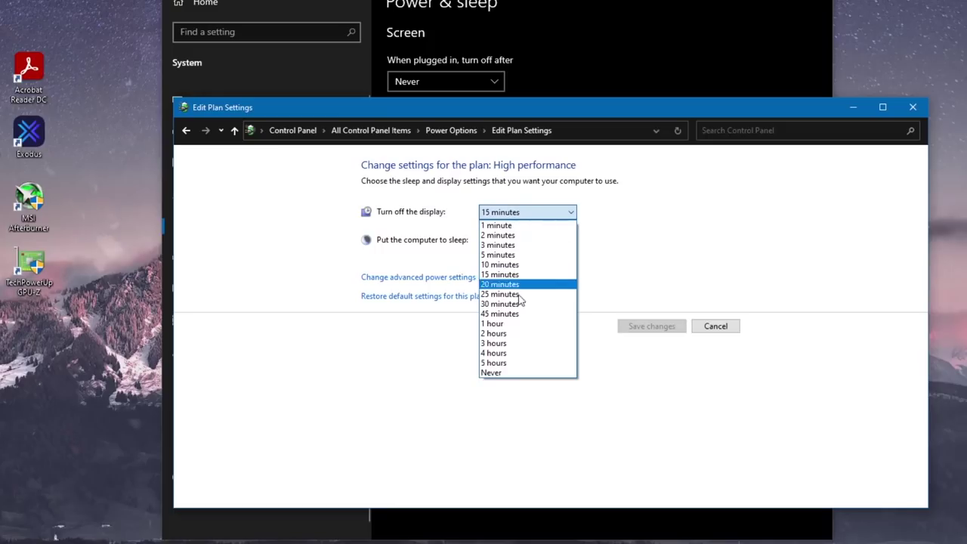
click(491, 373)
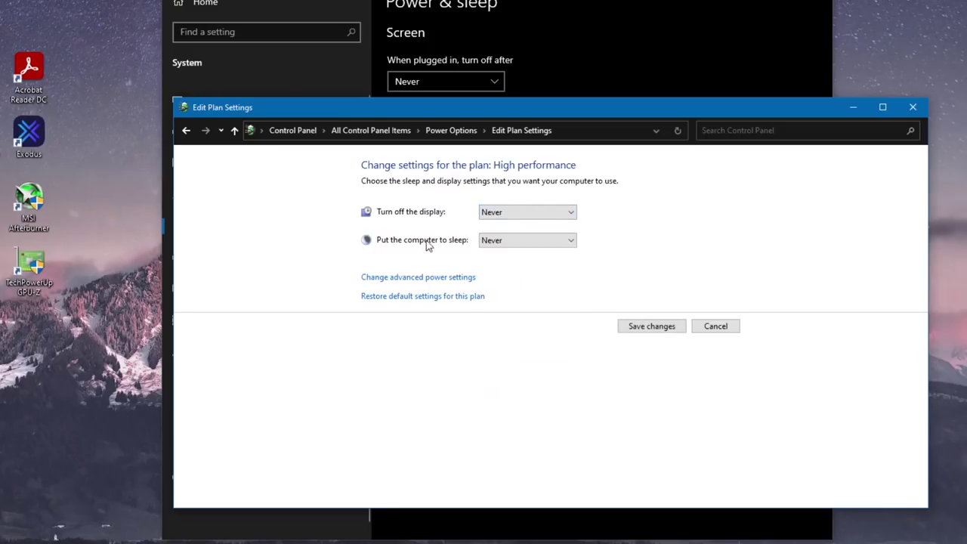
In the plan's advanced power settings, check the Link State Power Management setting under PCI Express.
click(406, 281)
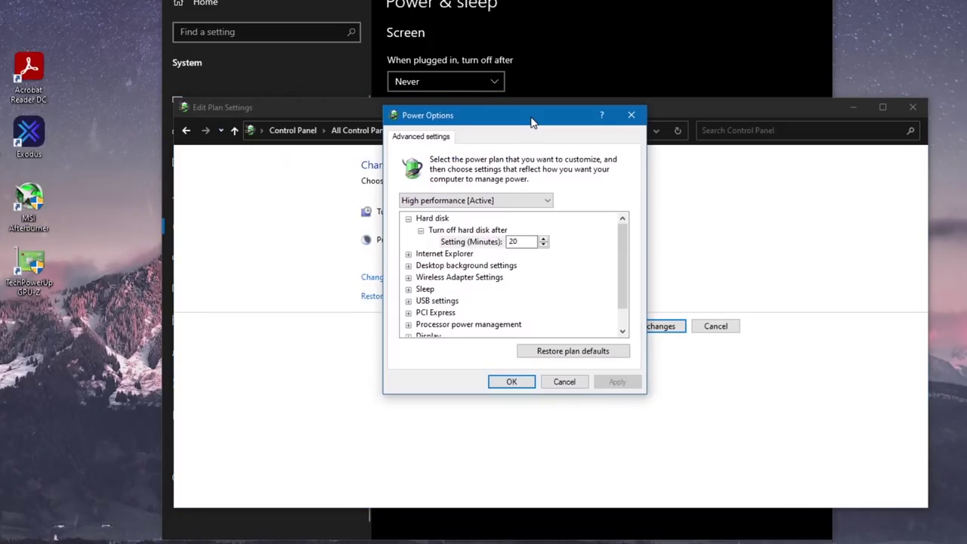
scroll(557, 274, down, 1)
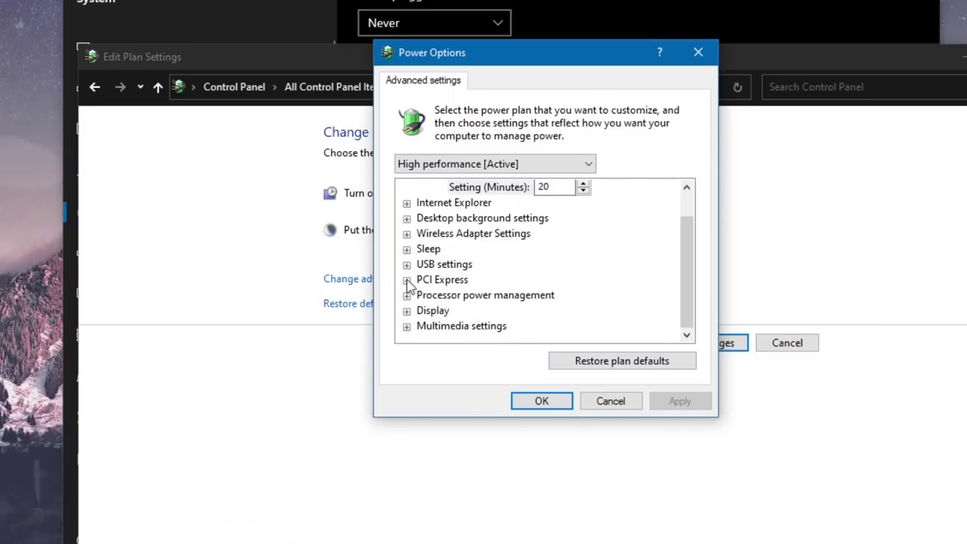
double_click(444, 280)
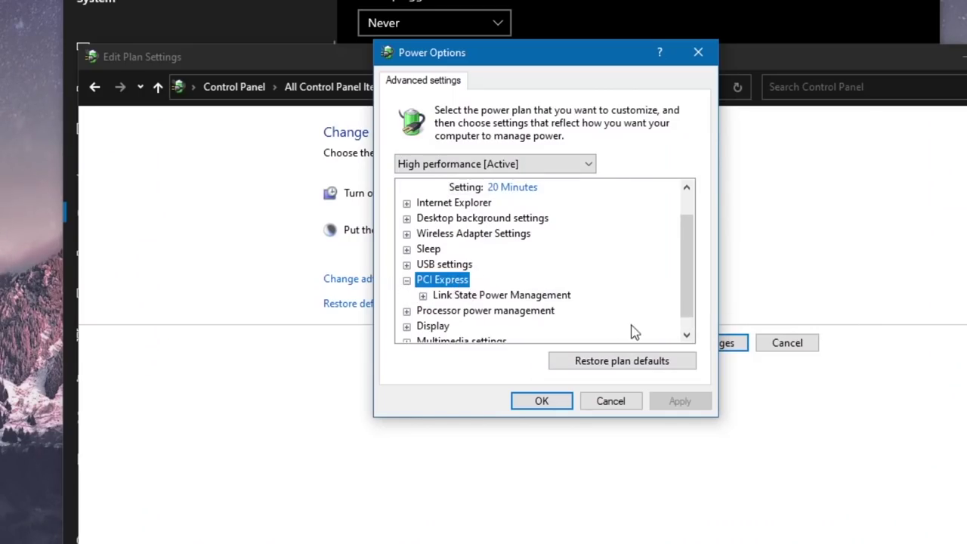
double_click(544, 295)
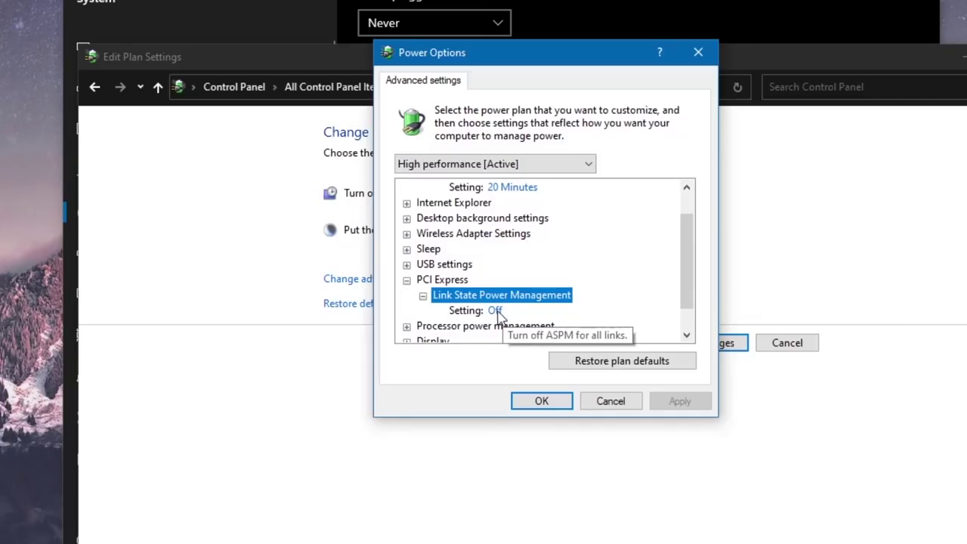
Set the wireless adapter's Power Saving Mode to Maximum Performance and apply the advanced power settings.
scroll(498, 316, up, 1)
double_click(473, 255)
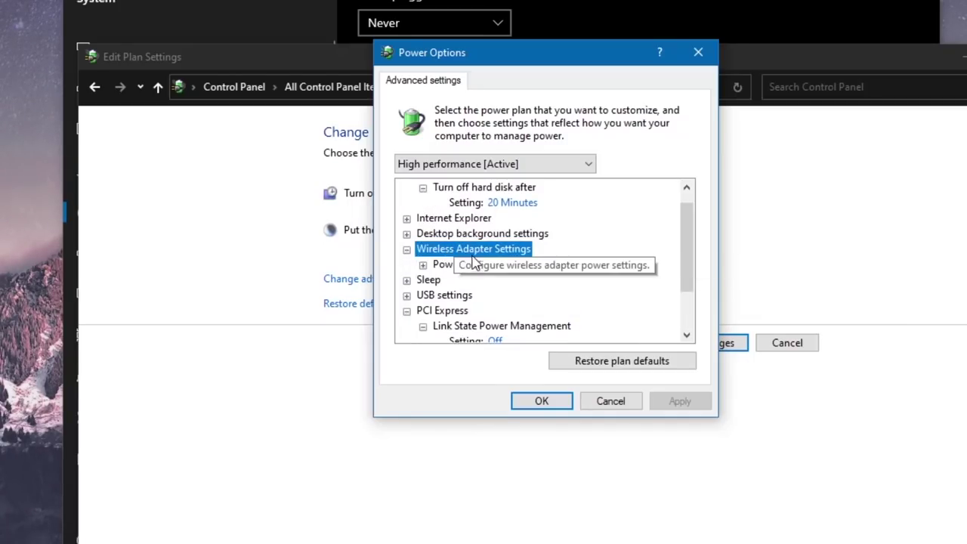
double_click(477, 265)
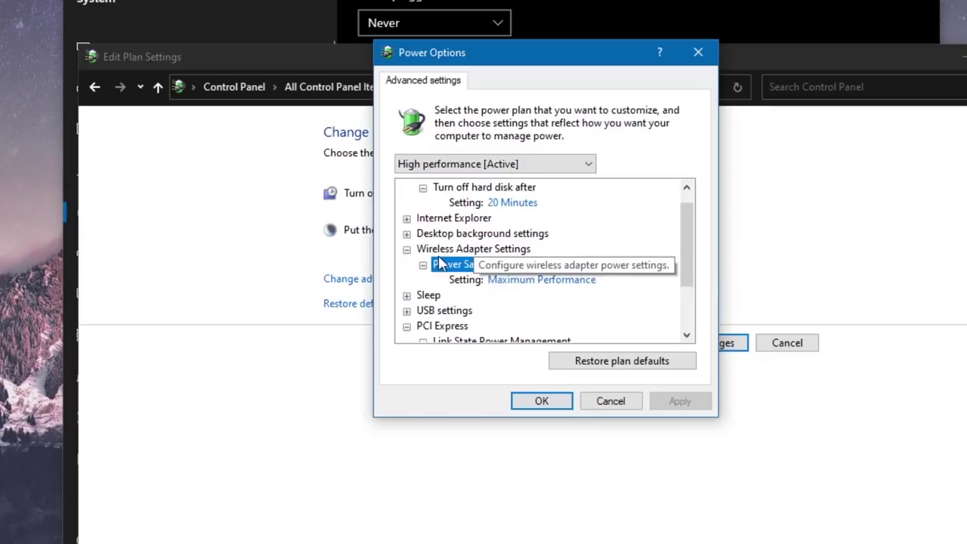
click(529, 280)
click(545, 281)
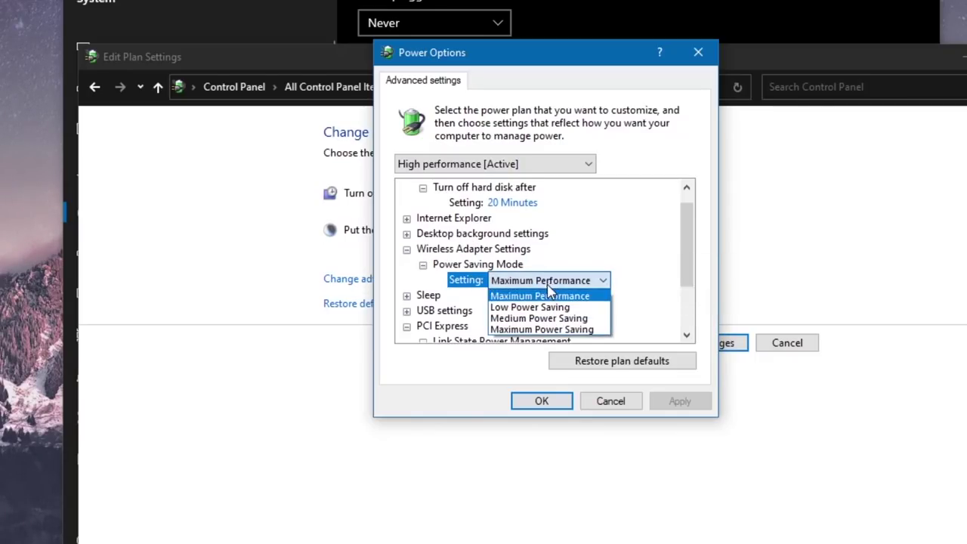
click(547, 297)
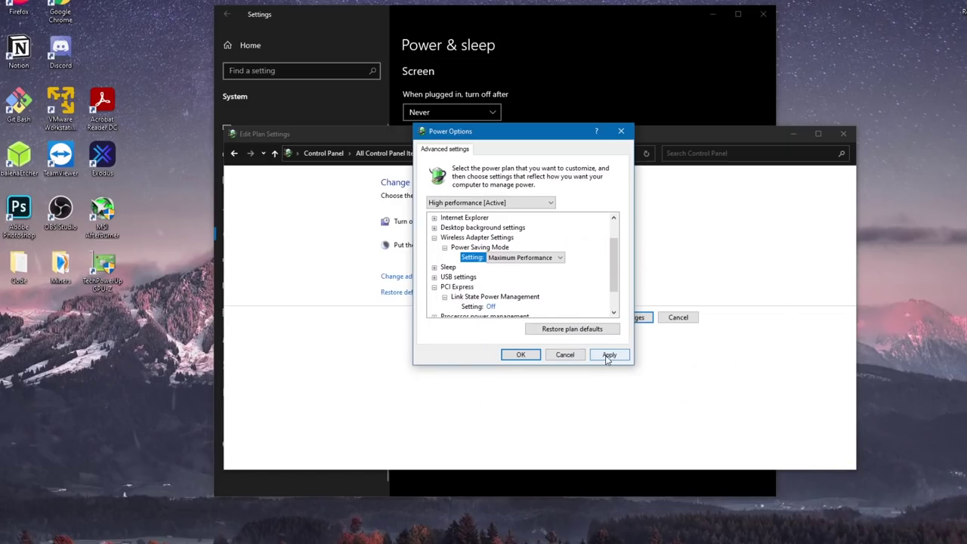
click(657, 385)
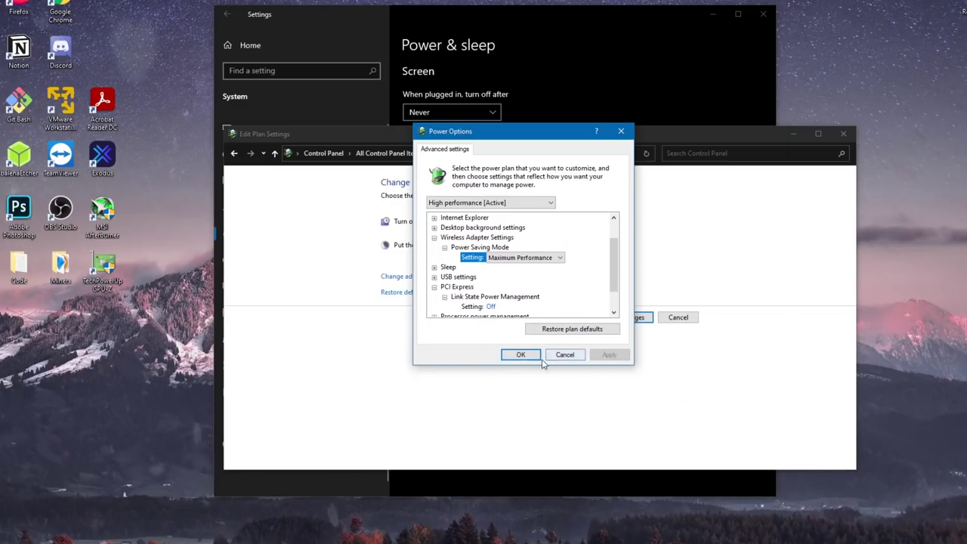
click(521, 355)
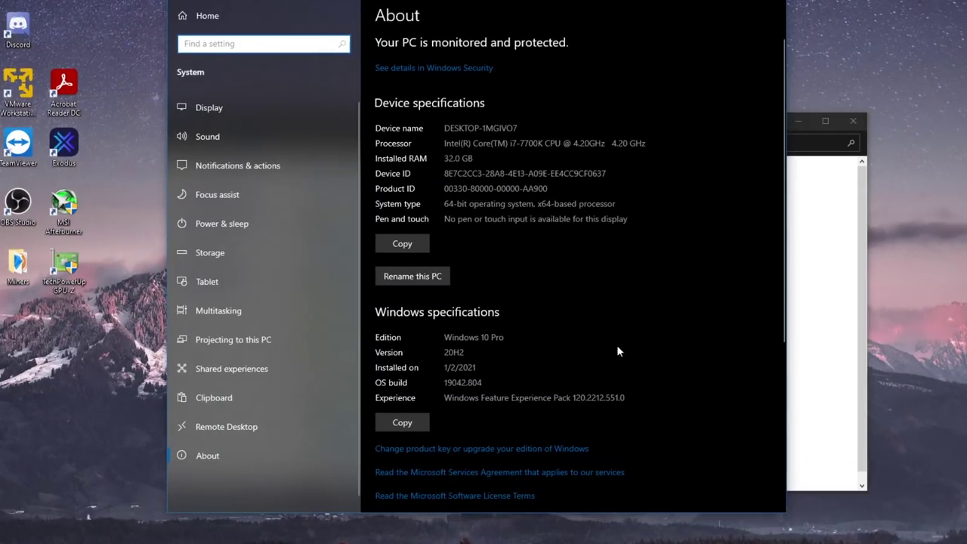
From the About page, open the advanced system settings and the Performance Options.
scroll(636, 311, down, 5)
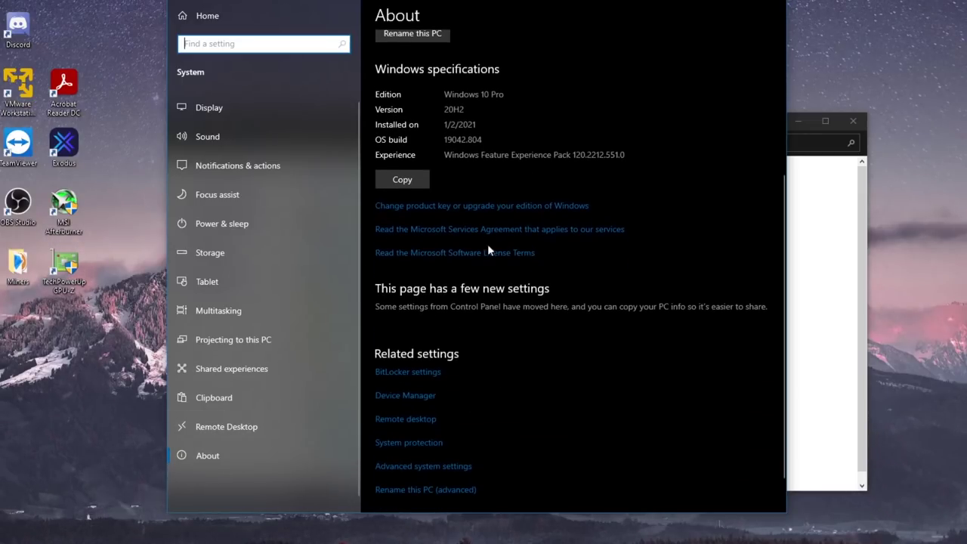
scroll(517, 20, down, 1)
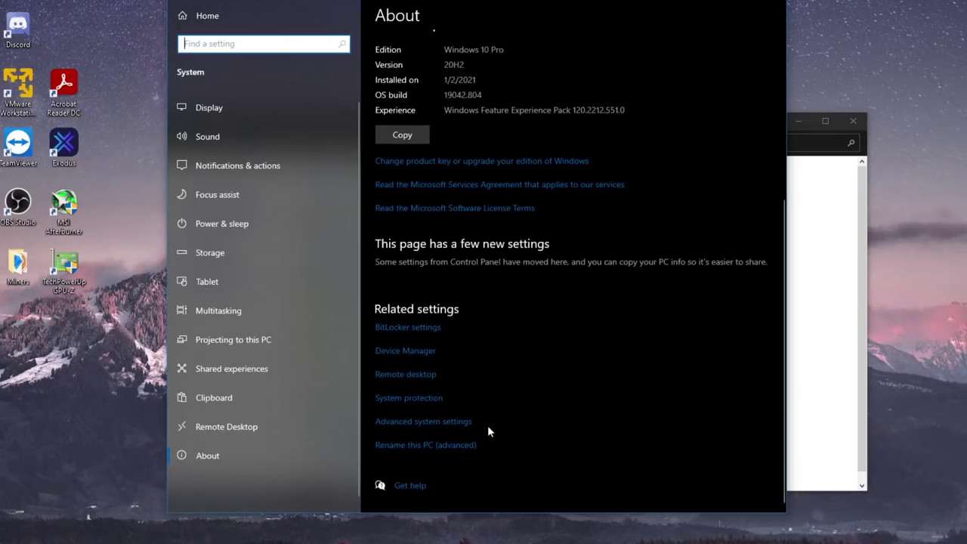
click(434, 423)
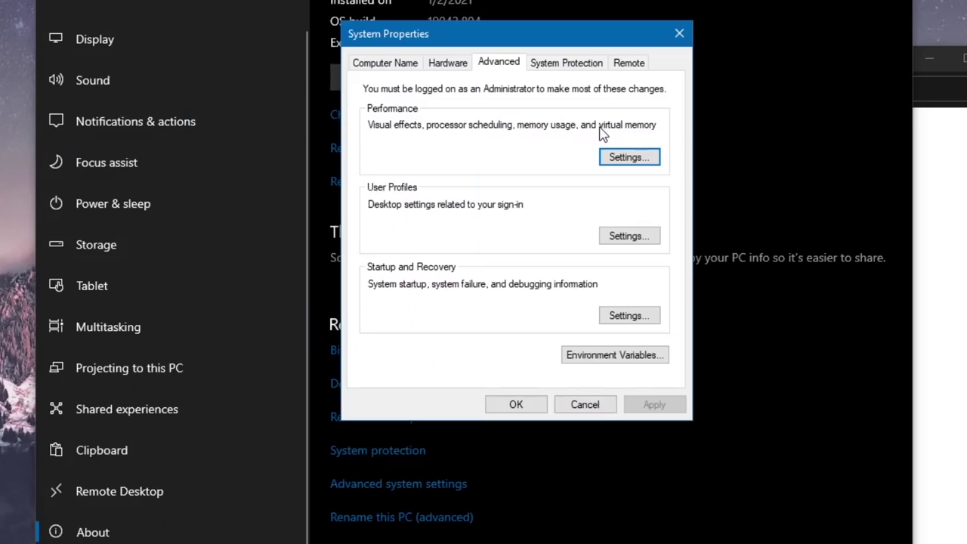
click(629, 157)
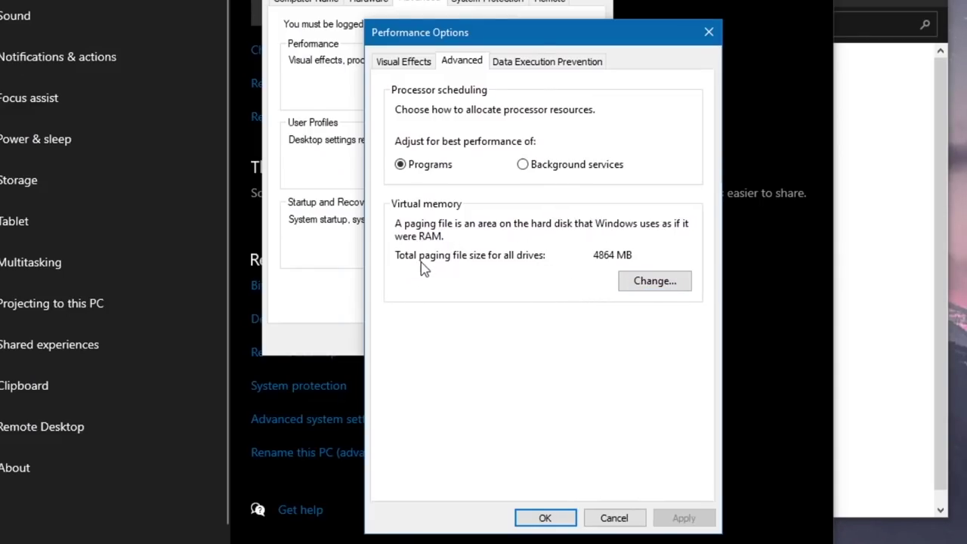
Try a custom paging file for drive C: with an initial size of 4000 MB and a maximum size of 8000 MB.
click(638, 278)
click(437, 111)
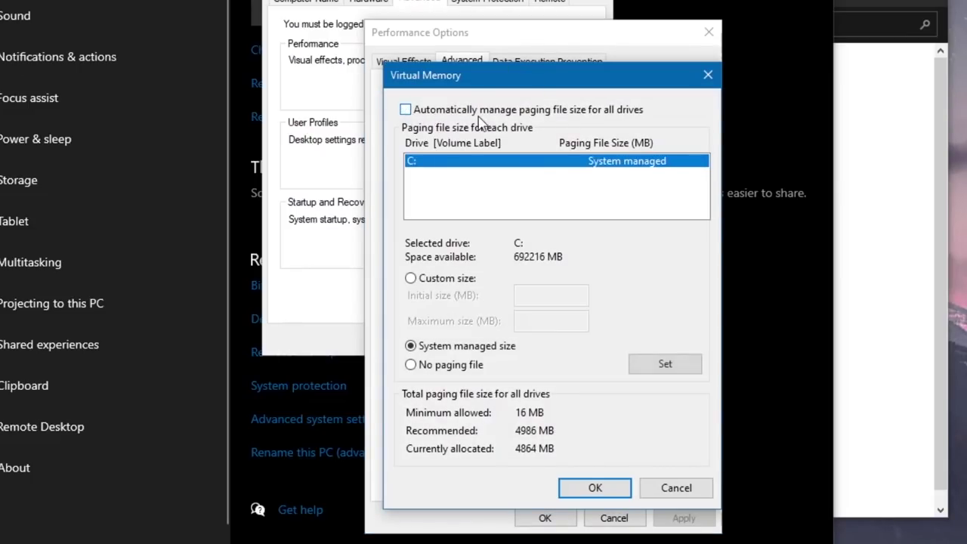
click(425, 281)
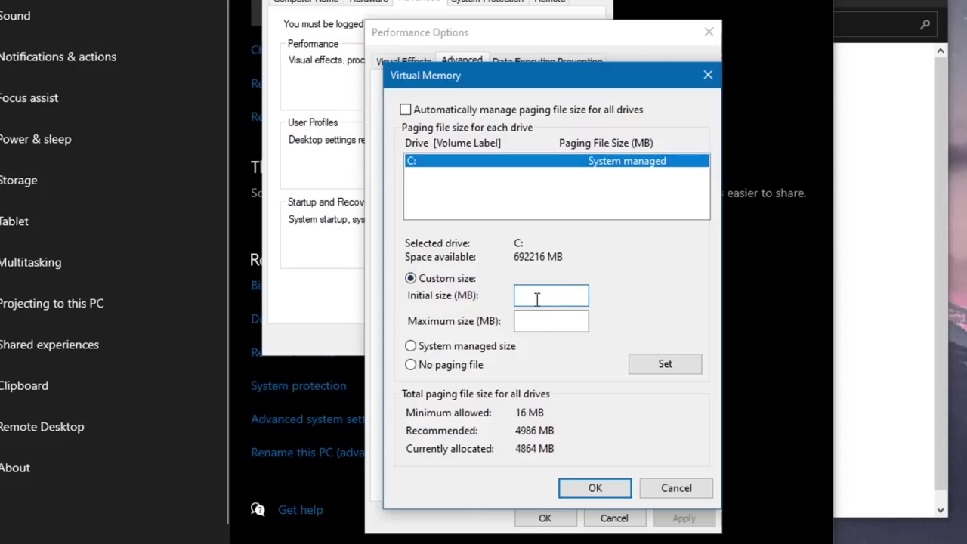
text(4000)
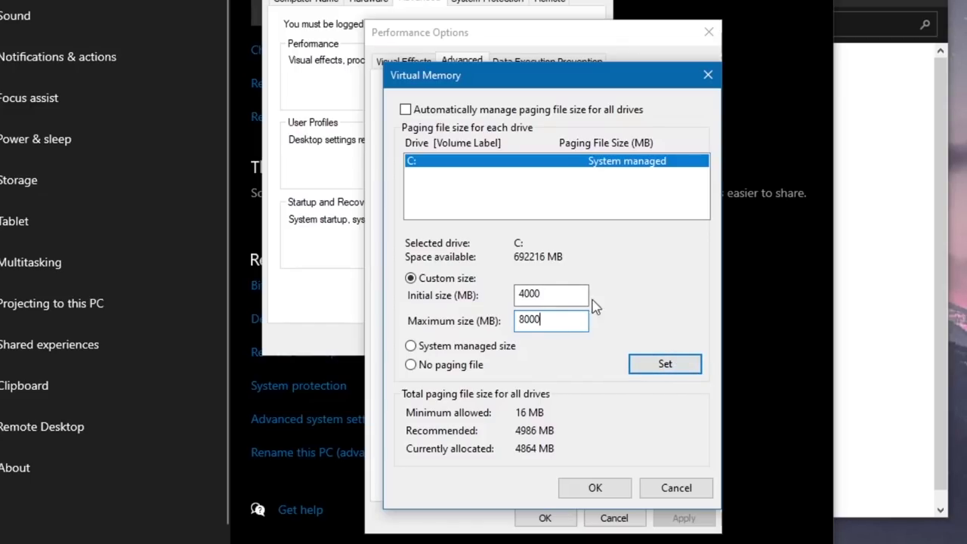
key(Tab)
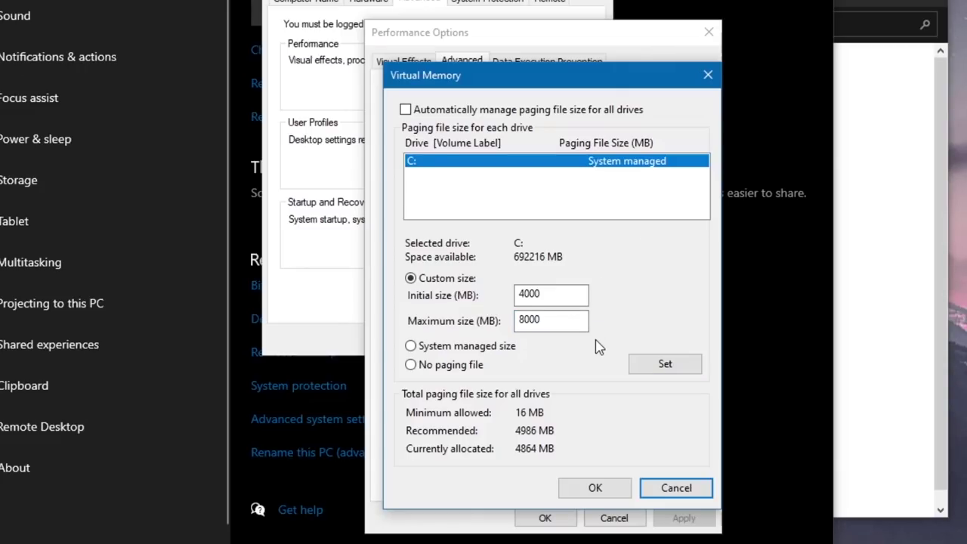
click(675, 488)
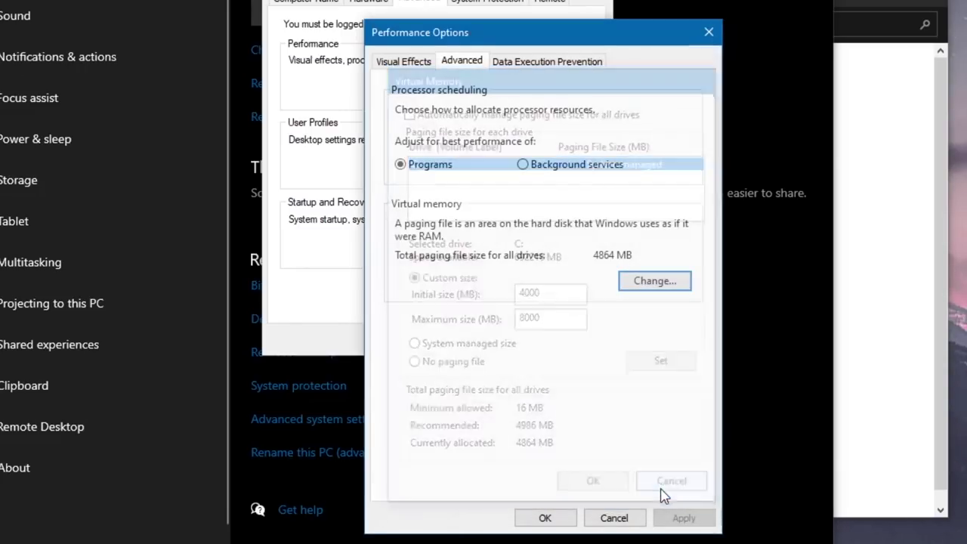
click(597, 519)
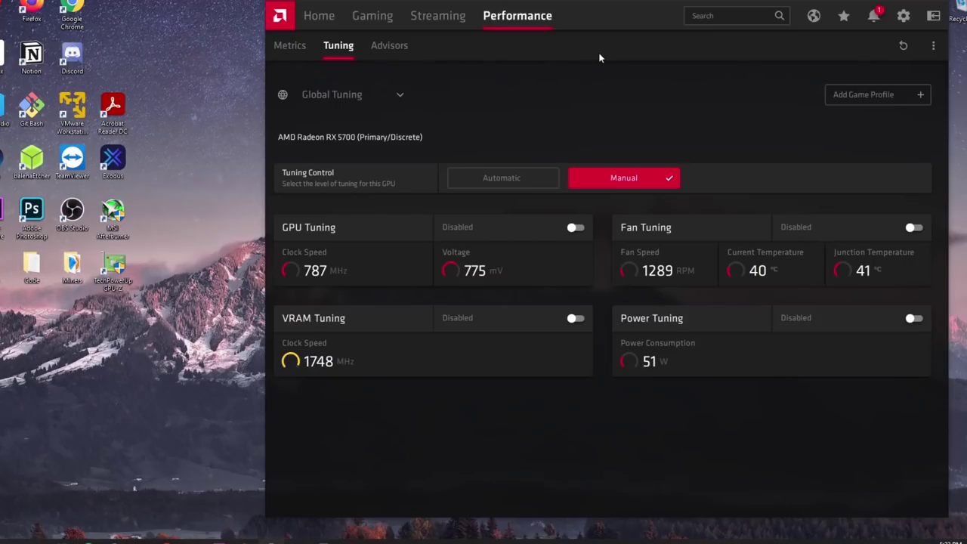
Place MSI Afterburner beside the Radeon tuning page and examine its core voltage, power limit, clock and fan speed controls.
drag(605, 56, 540, 58)
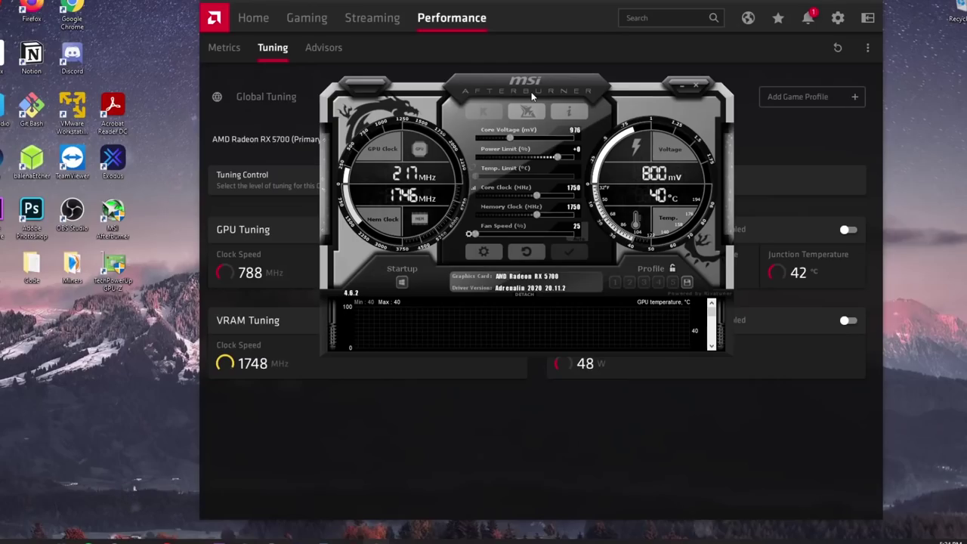
drag(508, 108, 454, 115)
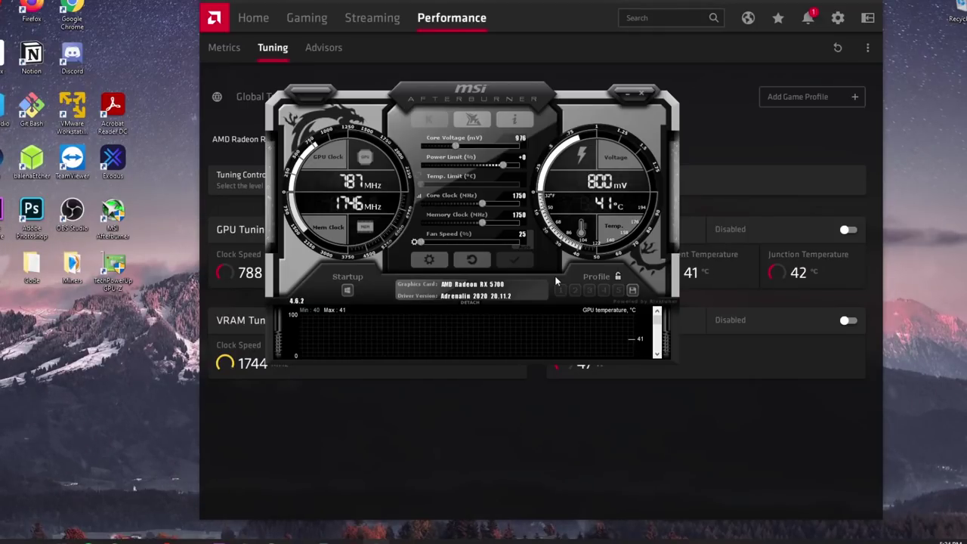
drag(555, 281, 769, 316)
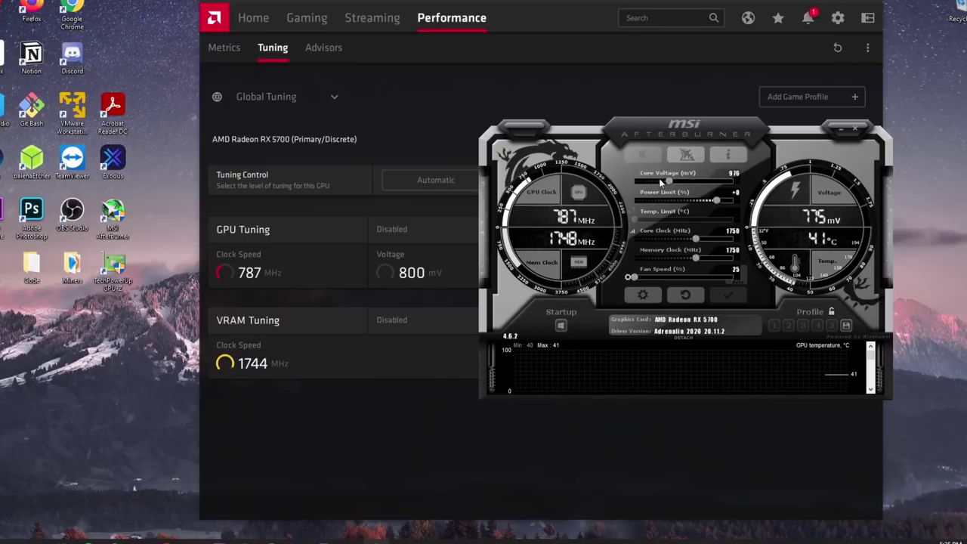
drag(689, 177, 680, 176)
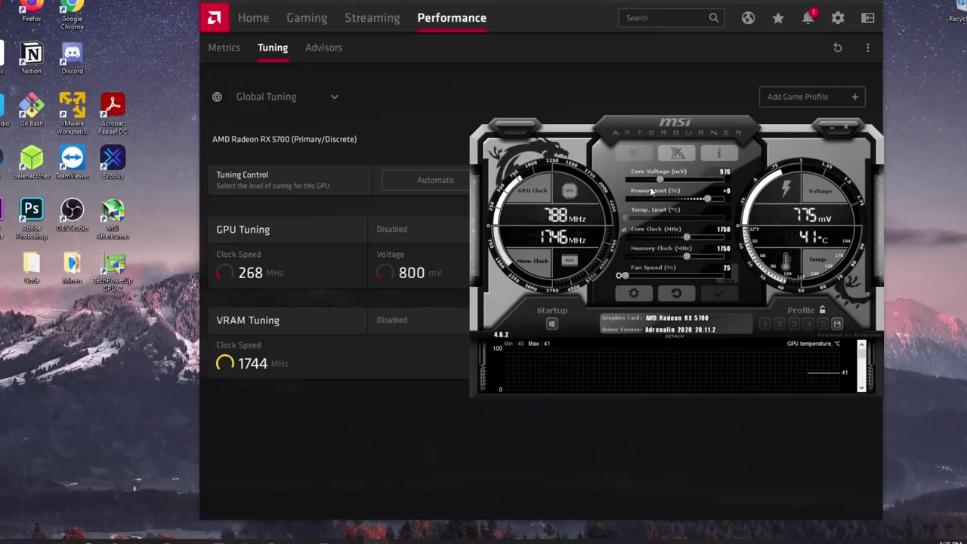
click(633, 293)
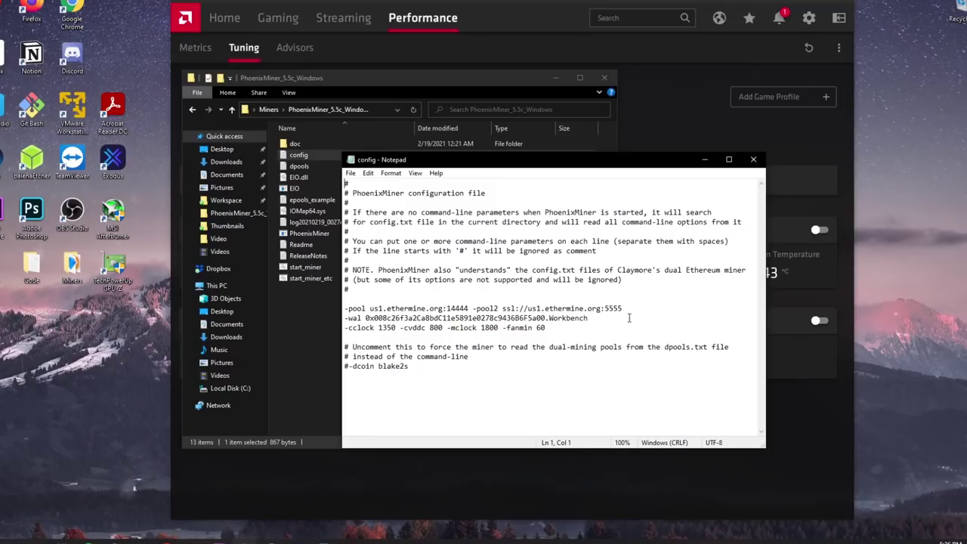
Examine the overclock line in PhoenixMiner's config file: -cclock 1350 -cvddc 800 -mclock 1800 -fanmin 60.
click(570, 330)
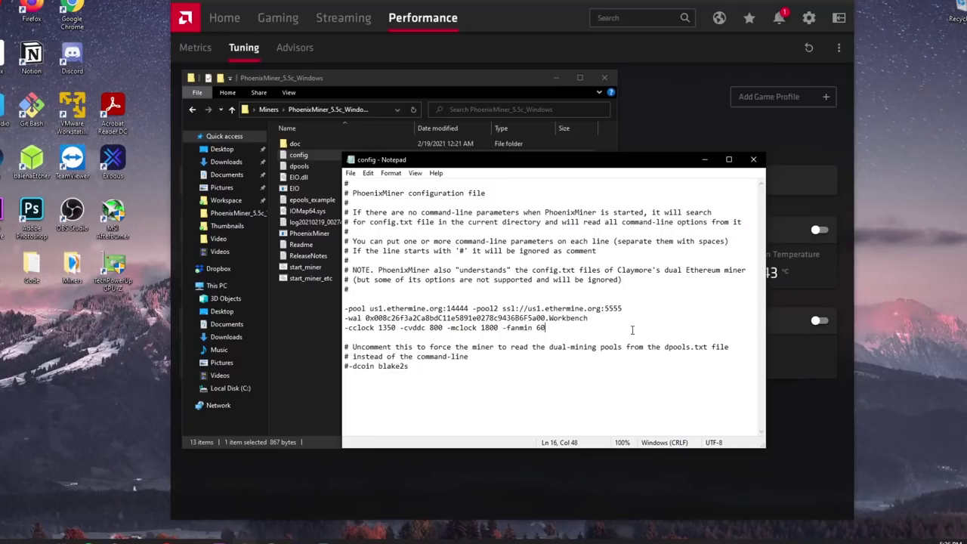
drag(558, 327, 345, 326)
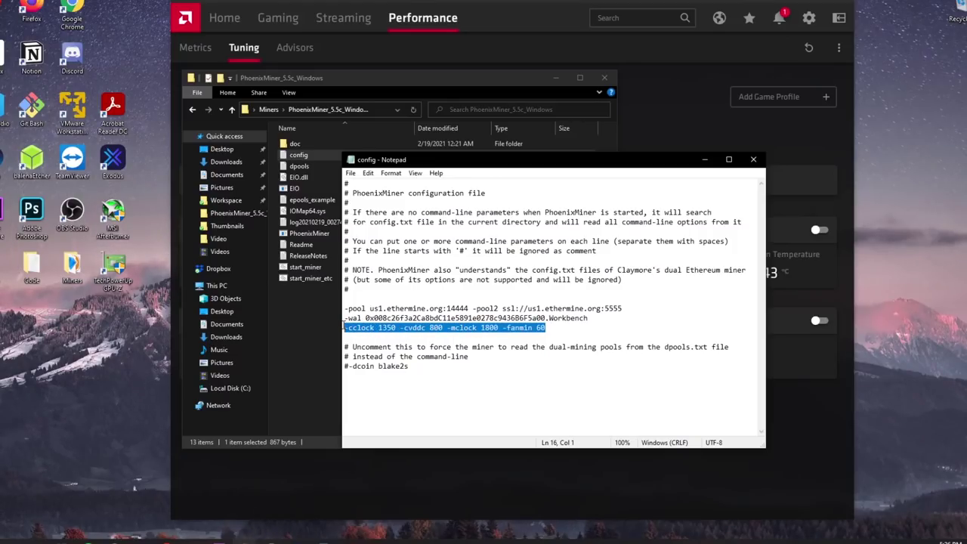
click(392, 328)
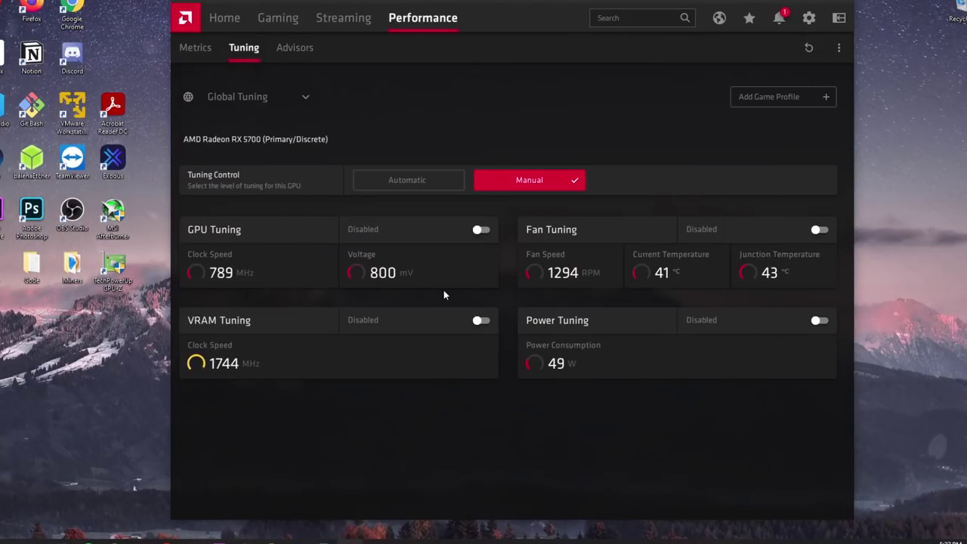
Enable GPU and VRAM tuning with advanced control, using a 1350 MHz P3 frequency, 800 mV voltage and 1800 MHz VRAM maximum.
click(482, 229)
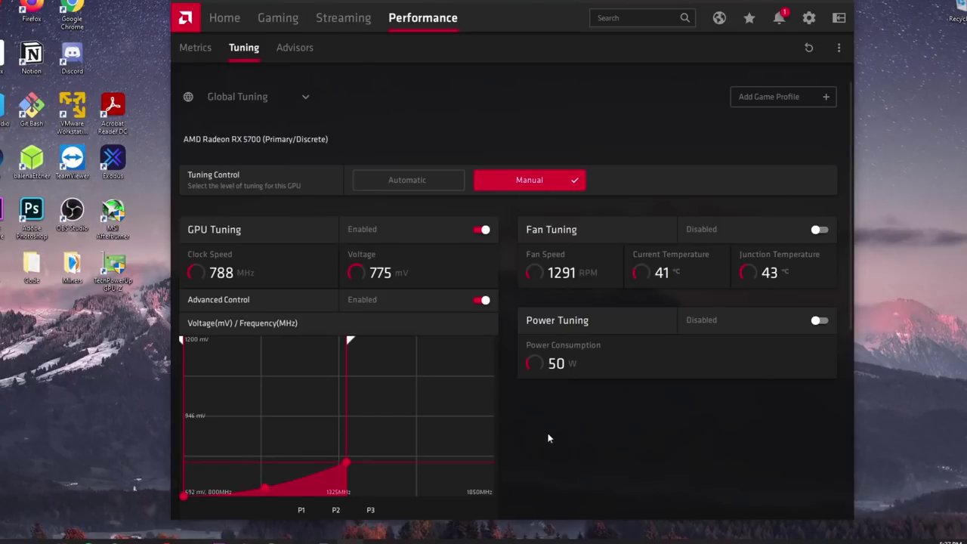
scroll(559, 416, down, 2)
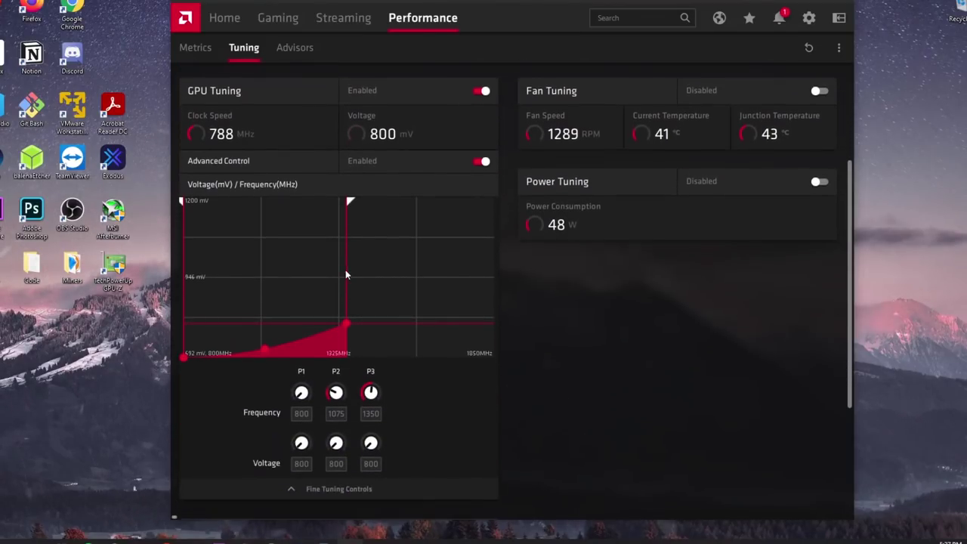
scroll(520, 402, down, 3)
scroll(529, 355, down, 2)
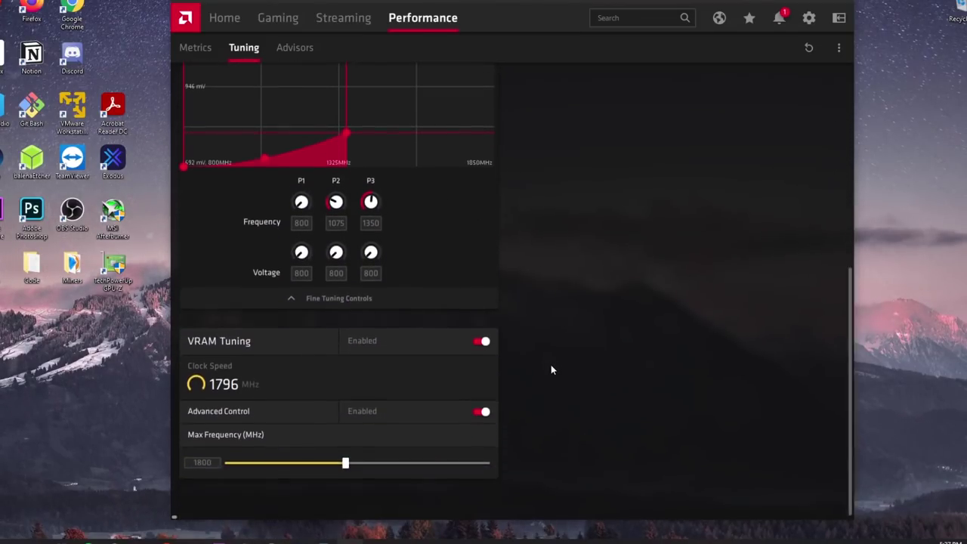
Save the current GPU tuning settings as an XML profile named miningprofile.
click(839, 47)
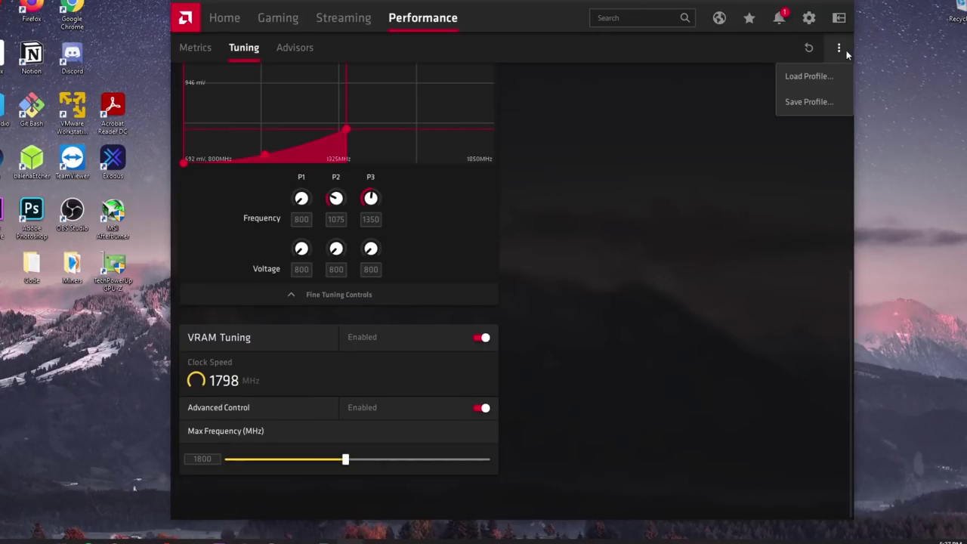
click(807, 102)
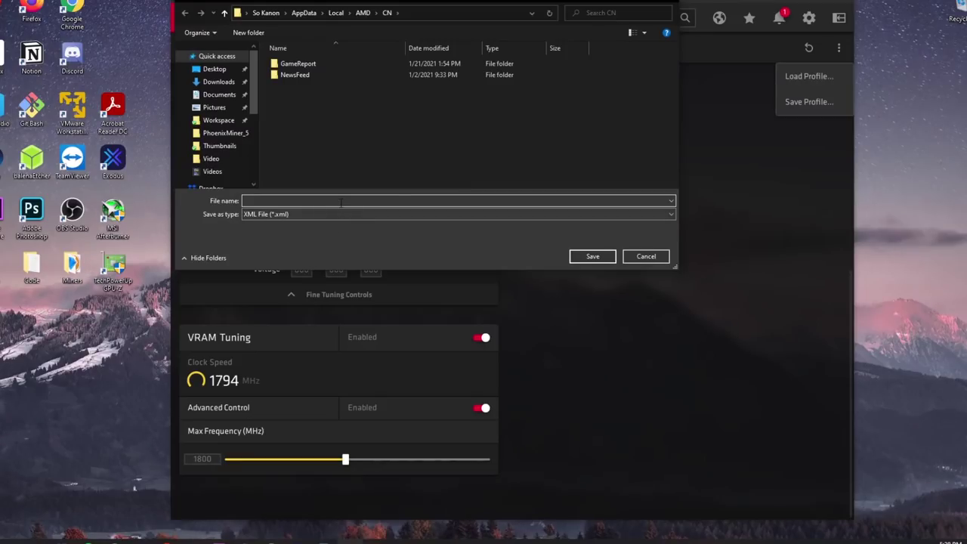
text(miningprofile)
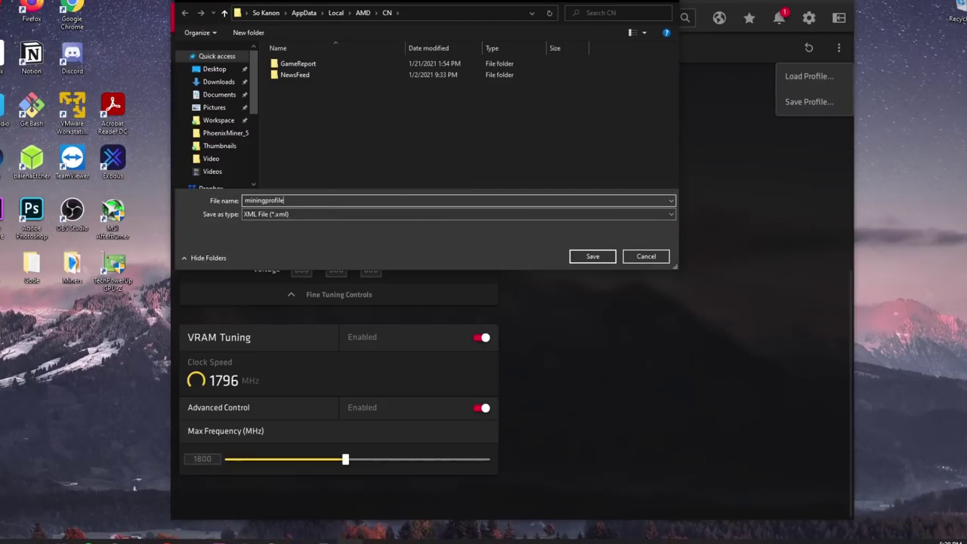
key(Return)
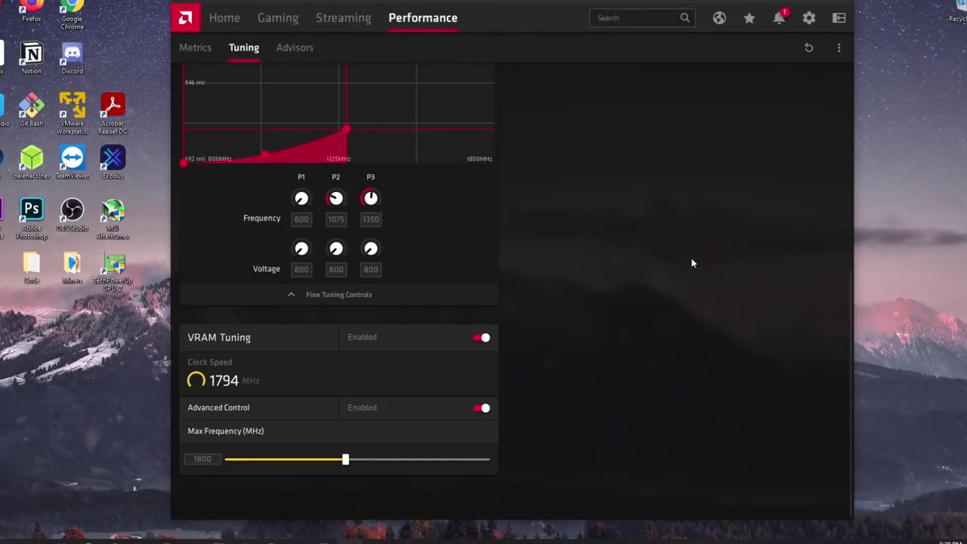
Load the saved miningprofile tuning profile.
scroll(691, 257, up, 5)
click(836, 47)
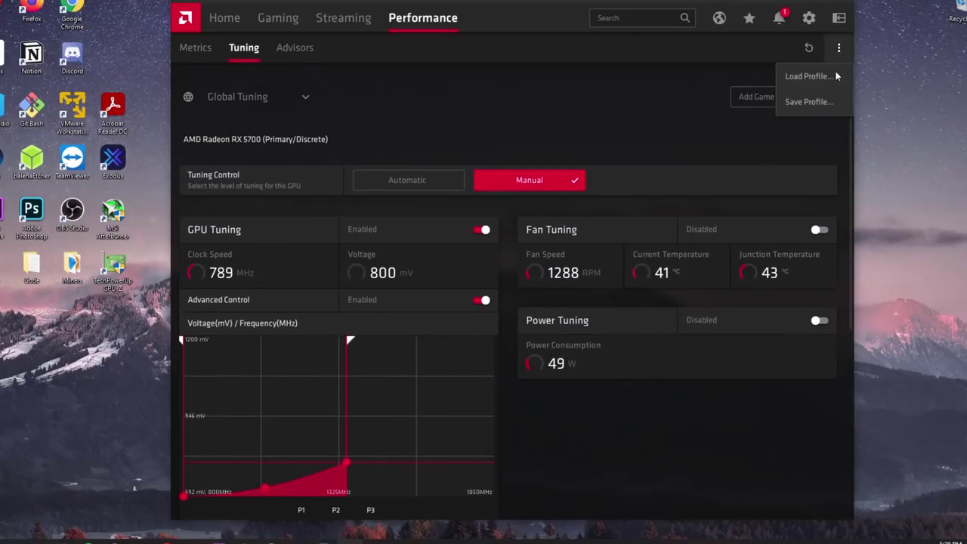
click(812, 76)
double_click(301, 87)
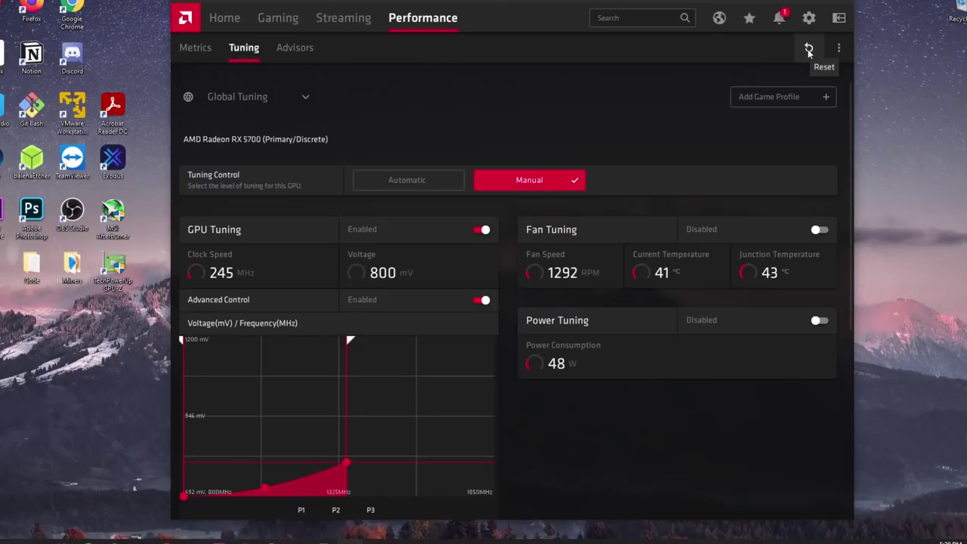
Reset the Radeon tuning settings to their defaults, and open the options for loading or saving a tuning profile.
click(807, 50)
click(576, 340)
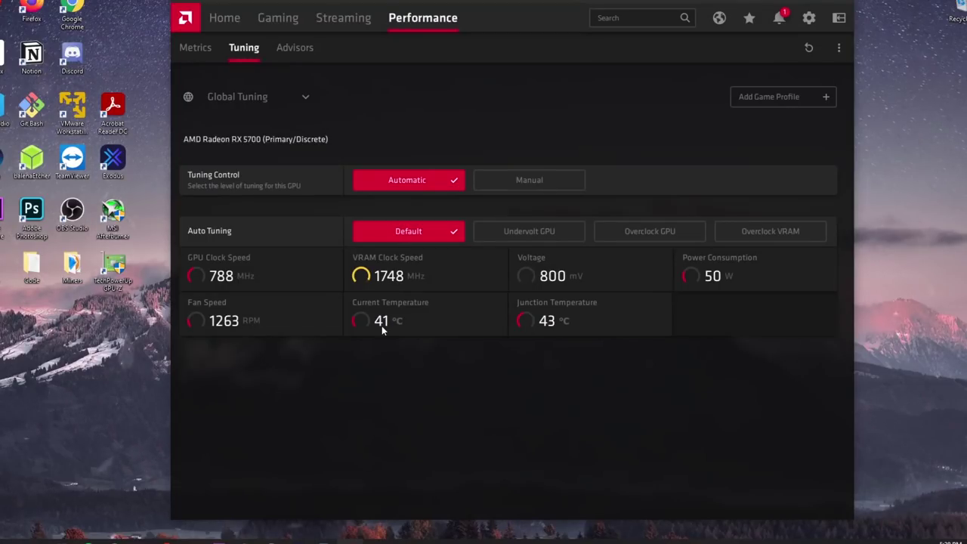
click(837, 47)
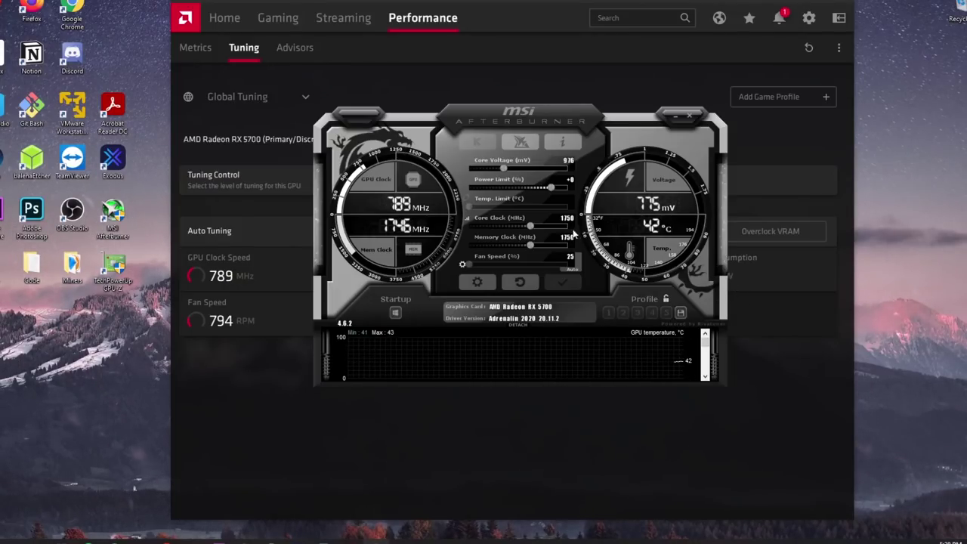
Save the current MSI Afterburner settings to profile slot 1 and select that profile.
click(680, 314)
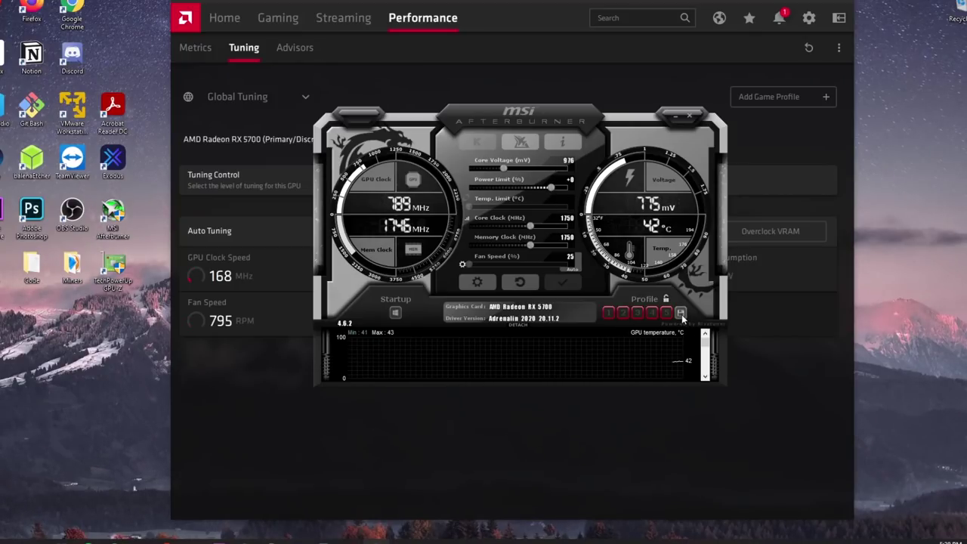
click(608, 312)
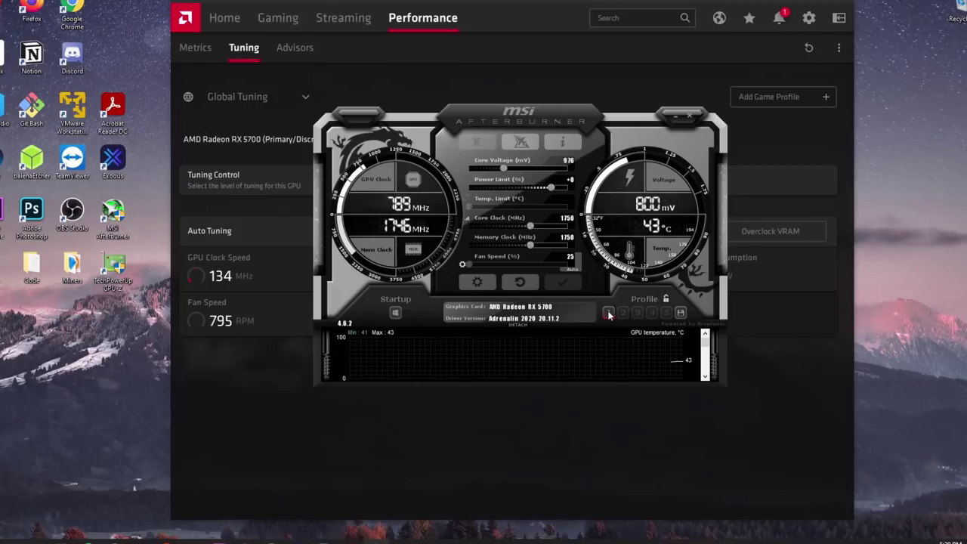
click(602, 313)
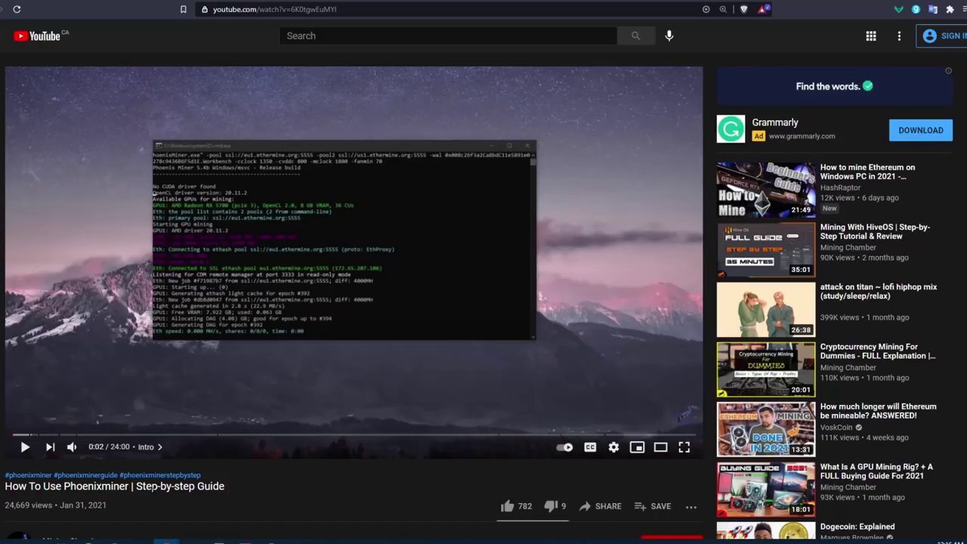
Look over the YouTube page of the video "How To Use Phoenixminer | Step-by-step Guide".
double_click(128, 486)
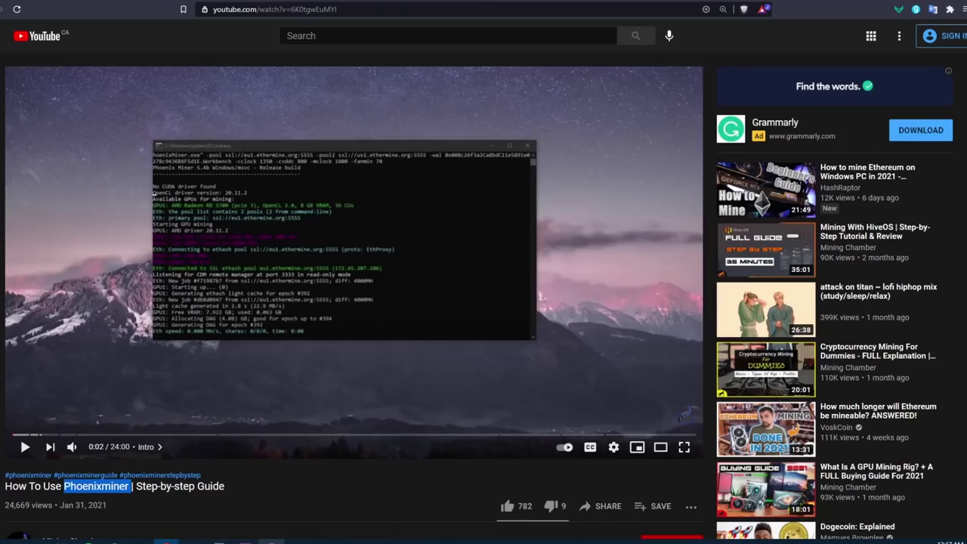
click(305, 525)
double_click(96, 486)
click(326, 502)
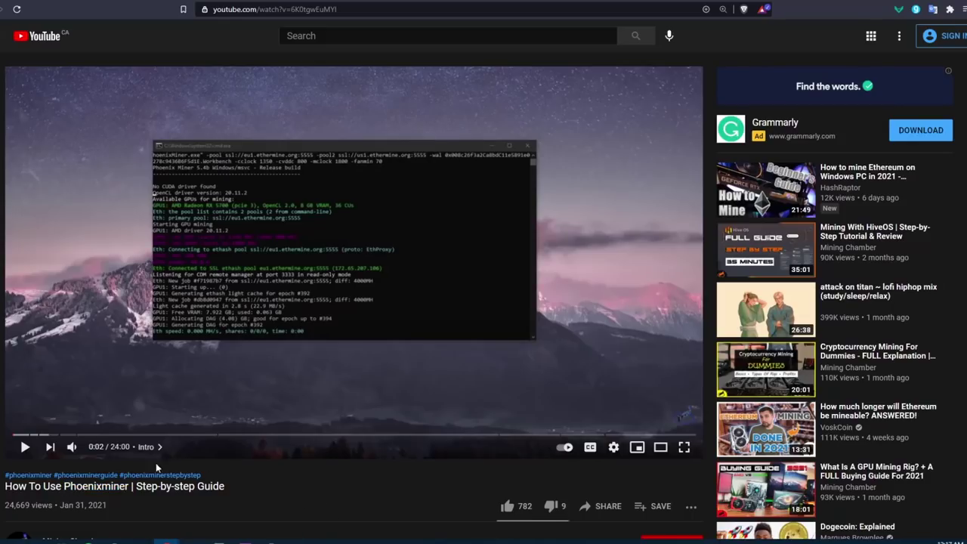
scroll(156, 462, down, 2)
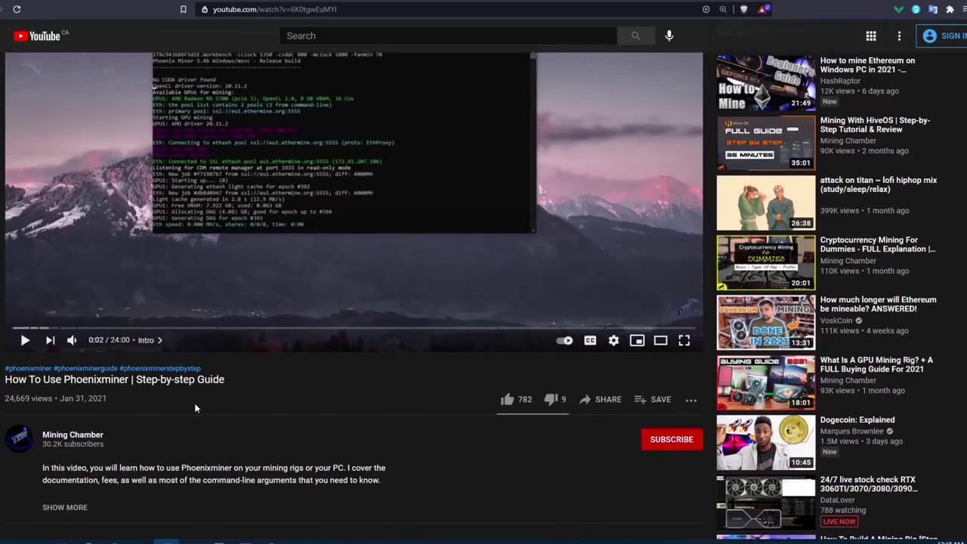
scroll(272, 448, down, 1)
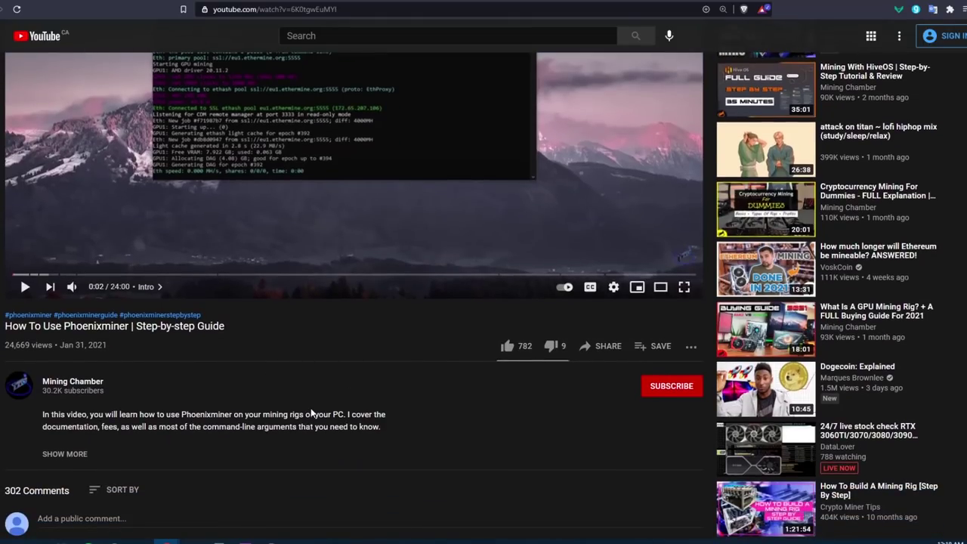
double_click(112, 326)
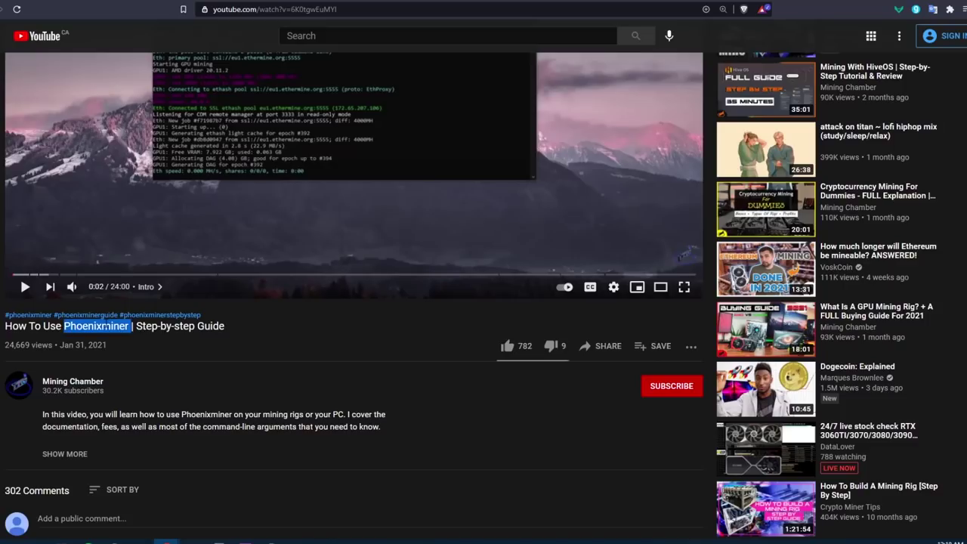
click(318, 368)
Expand the video description, find its Phoenixminer resource links and open the Phoenixminer Mega Folder link.
scroll(319, 368, down, 2)
click(80, 347)
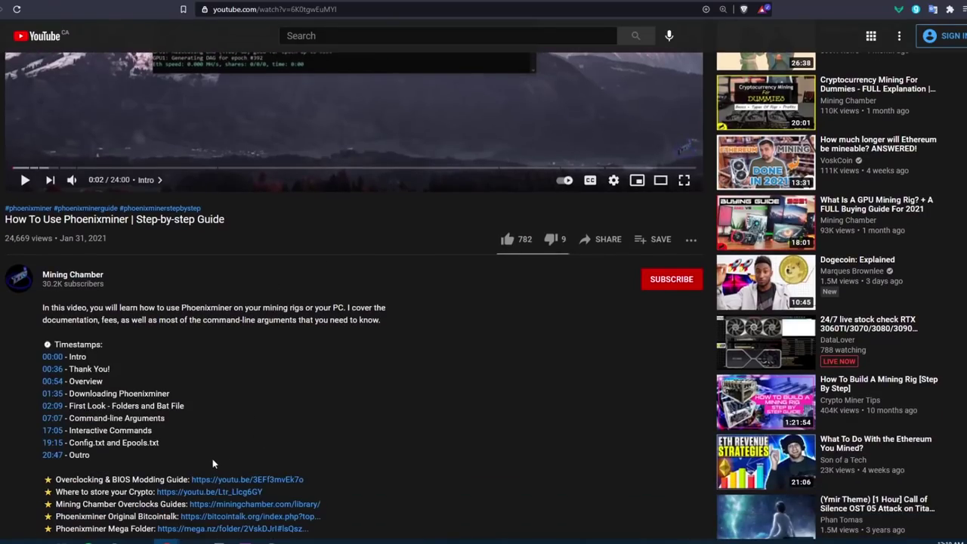
scroll(149, 284, down, 2)
scroll(149, 284, down, 2)
drag(55, 302, 177, 302)
click(177, 302)
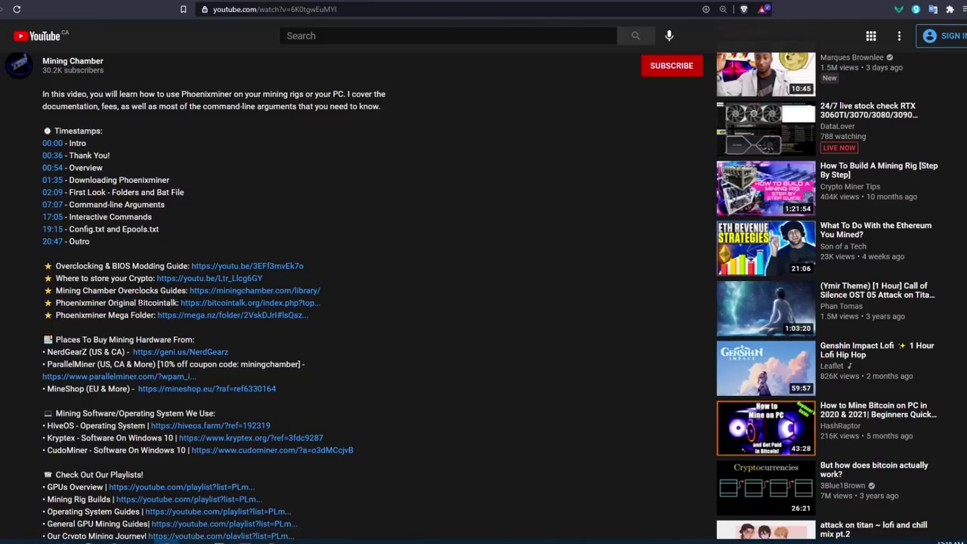
drag(56, 315, 154, 315)
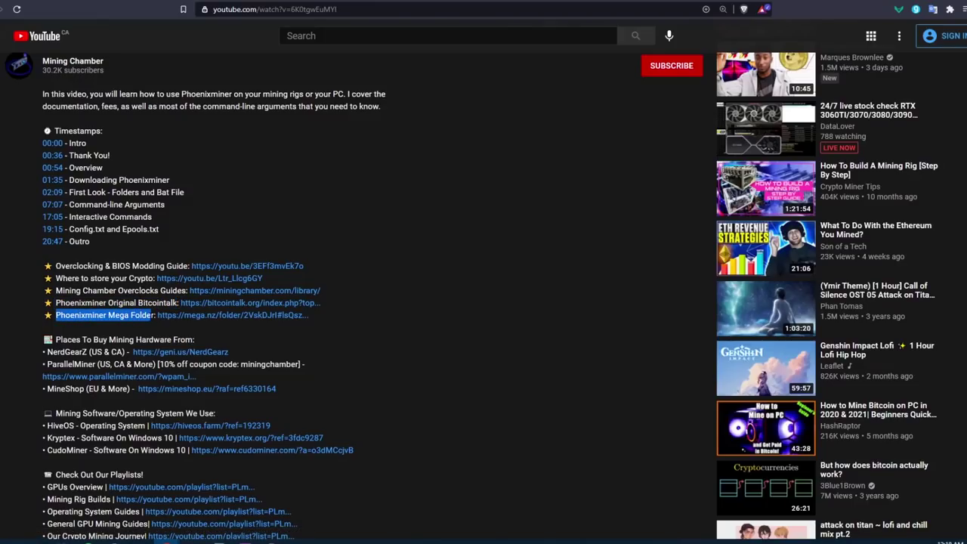
click(188, 316)
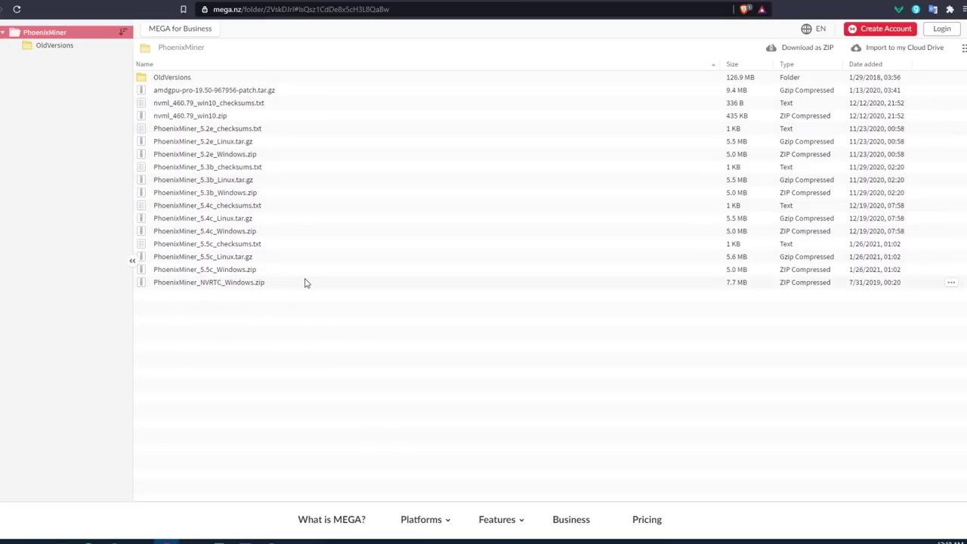
Look through the PhoenixMiner 5.5c Linux and checksums files in the MEGA folder and select PhoenixMiner_5.5c_Windows.zip.
click(219, 274)
click(238, 257)
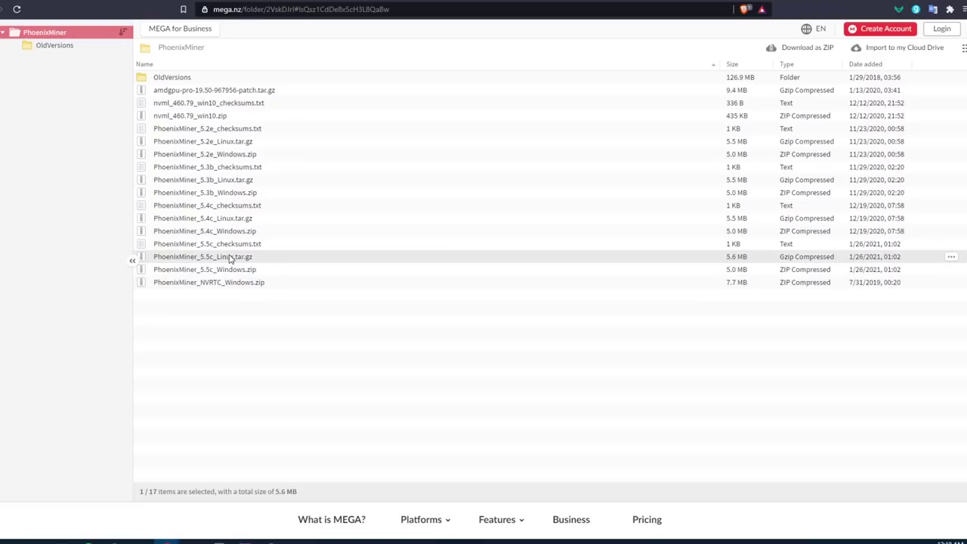
click(236, 243)
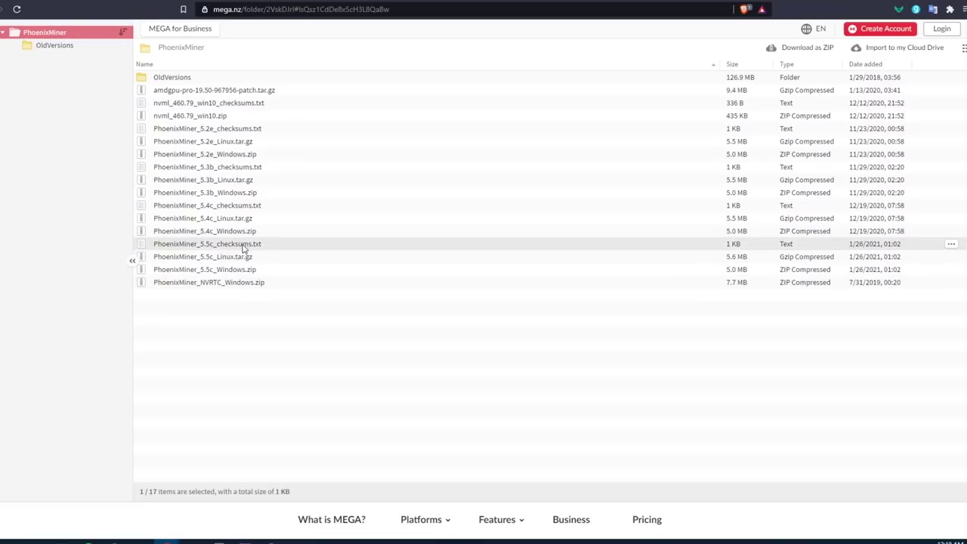
click(242, 268)
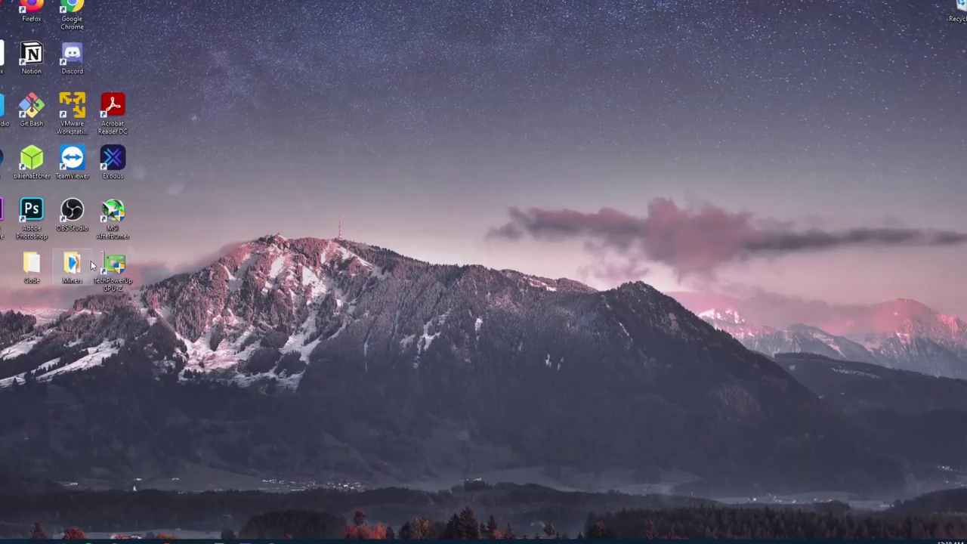
Check the desktop's Miners folder and save the PhoenixMiner_5.5c_Windows zip from MEGA into it.
double_click(73, 272)
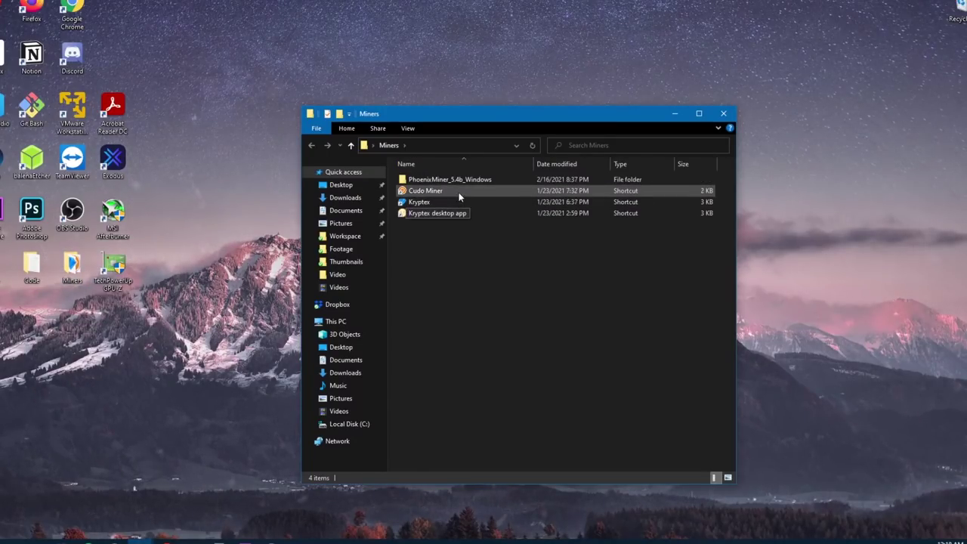
click(463, 182)
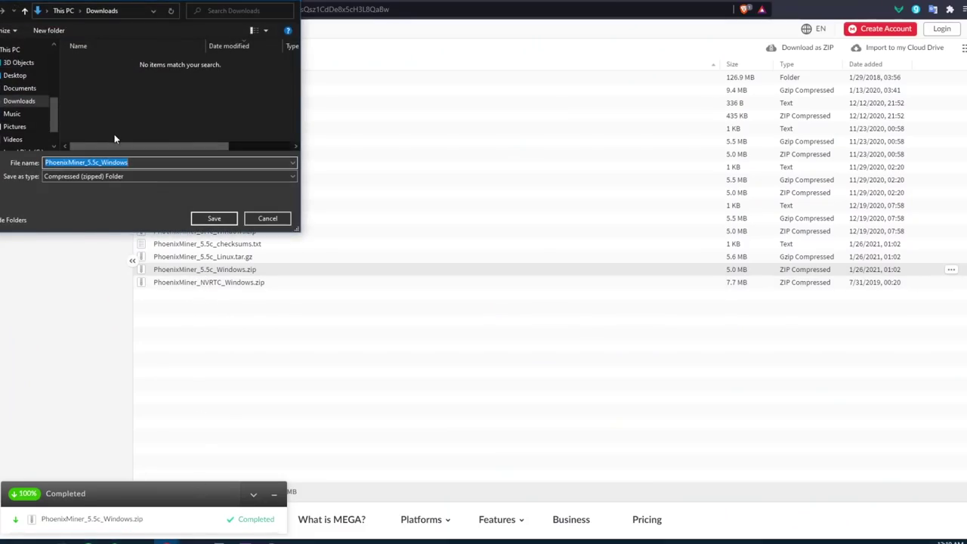
drag(136, 6, 247, 121)
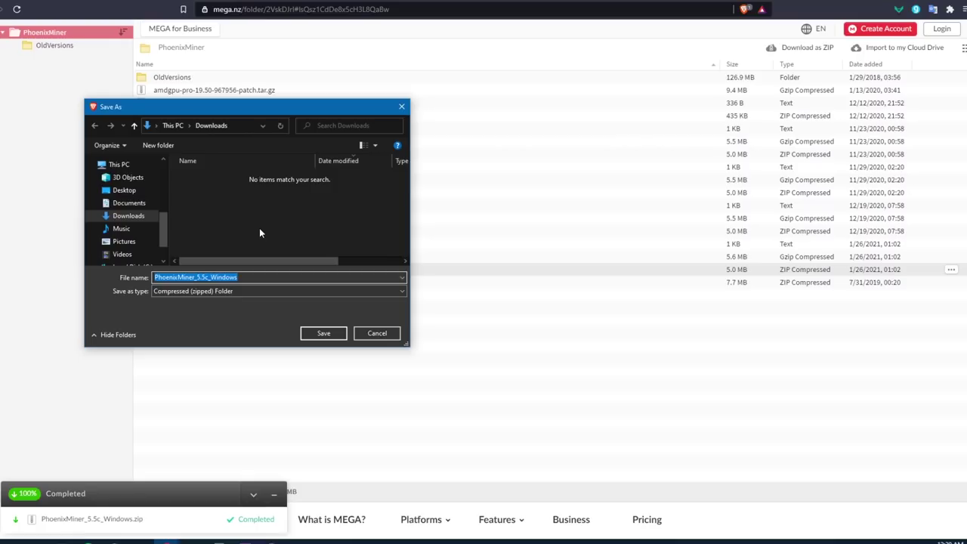
click(121, 191)
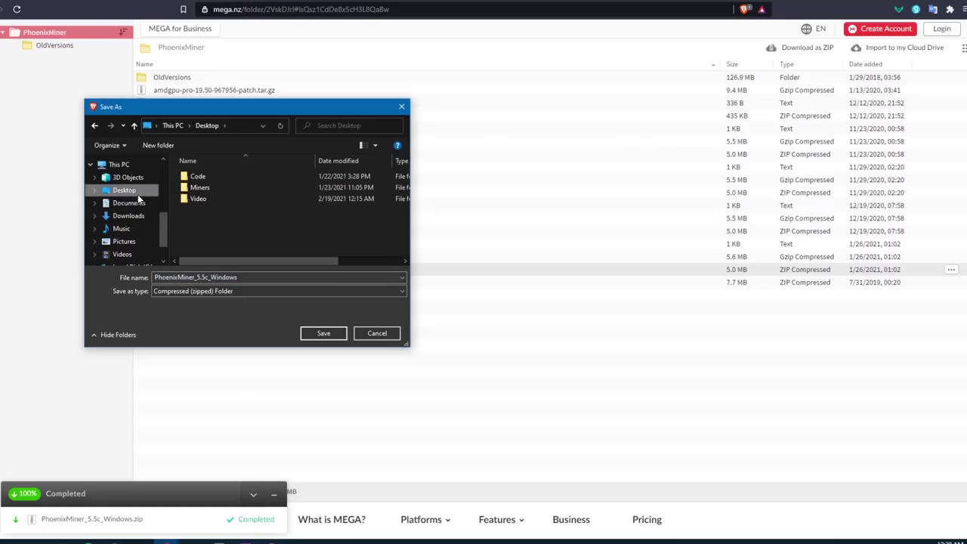
double_click(201, 188)
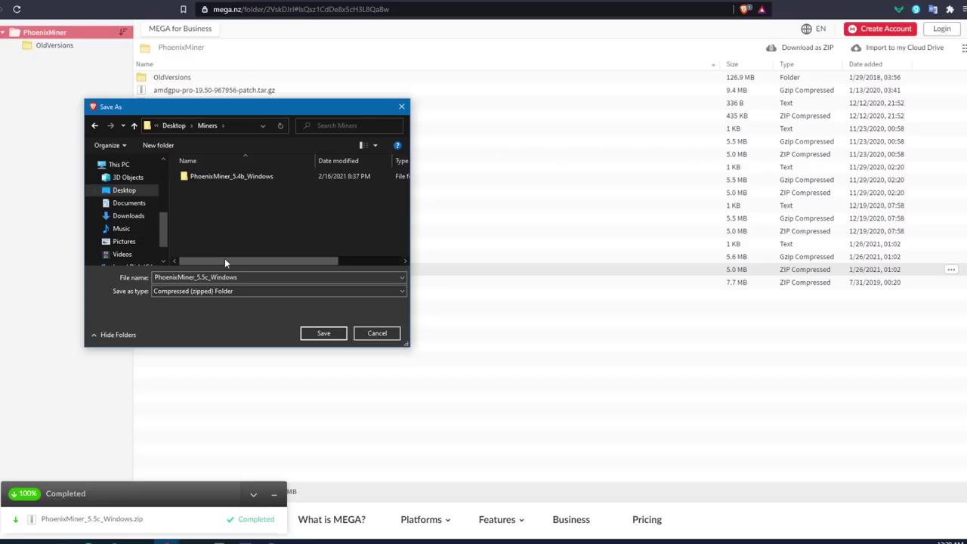
click(336, 334)
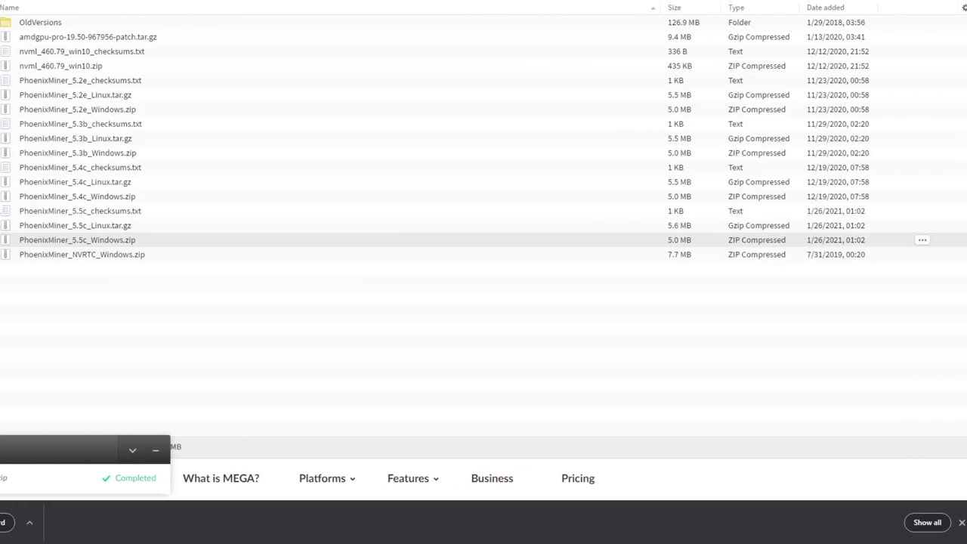
Keep the blocked PhoenixMiner_5.5c_Windows.zip download despite the browser's dangerous-file block.
click(926, 522)
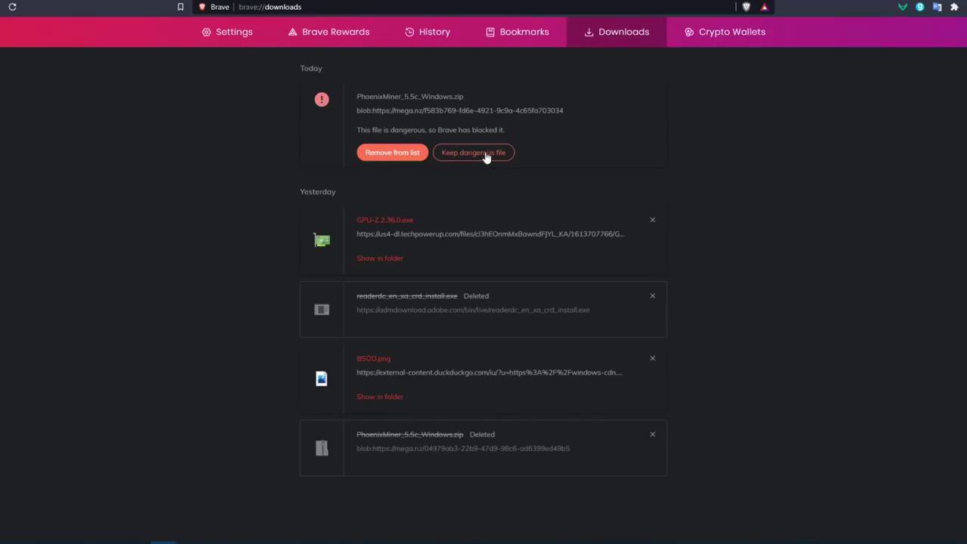
click(483, 155)
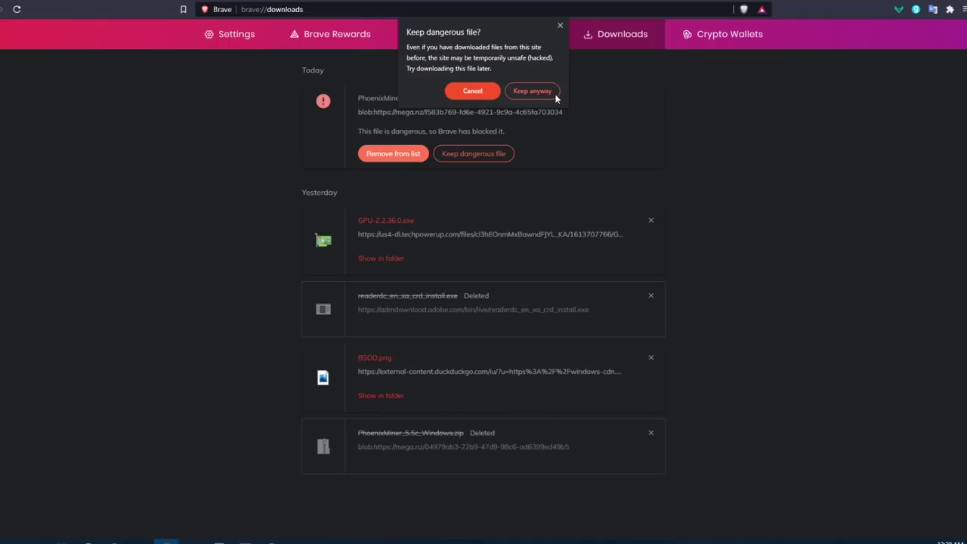
click(533, 90)
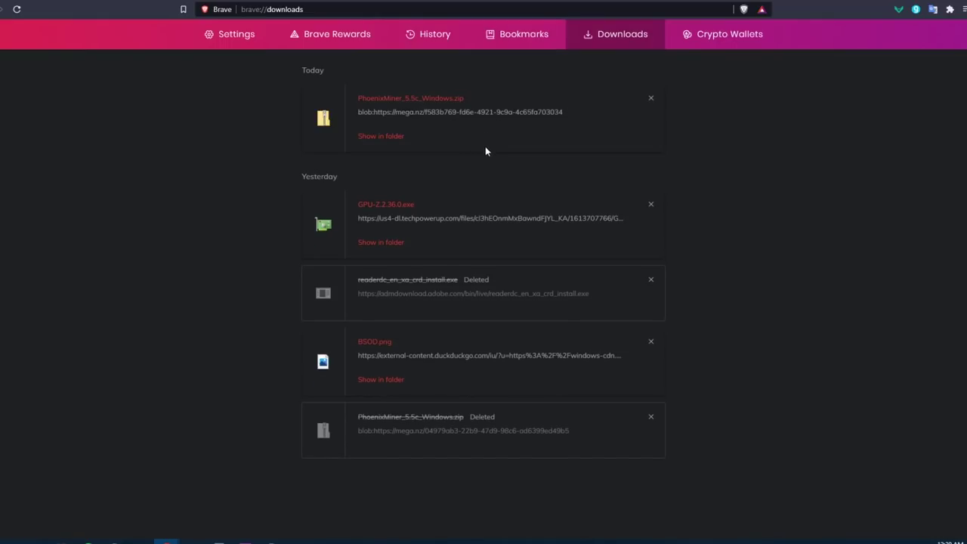
Show the downloaded zip in its folder and extract it to Miners\PhoenixMiner_5.5c_Windows.
click(380, 139)
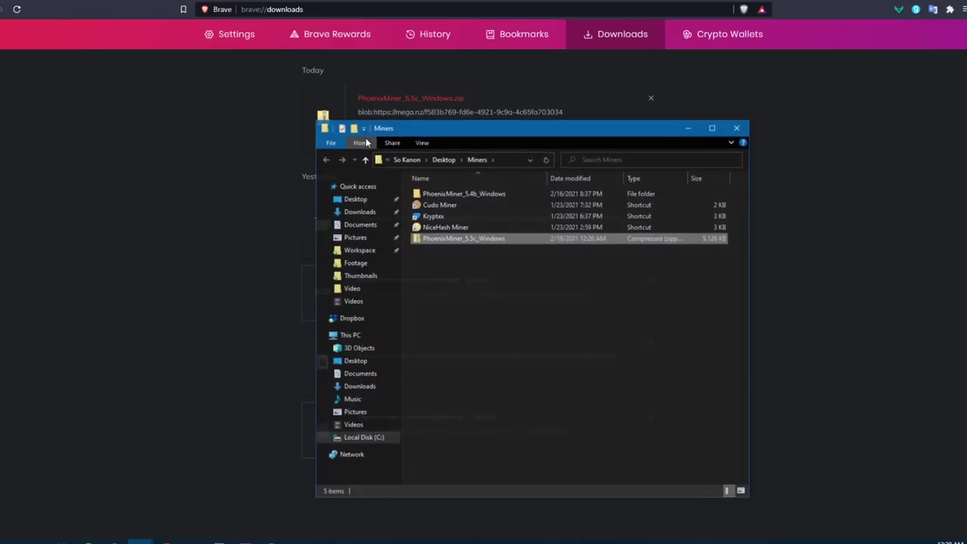
right_click(485, 241)
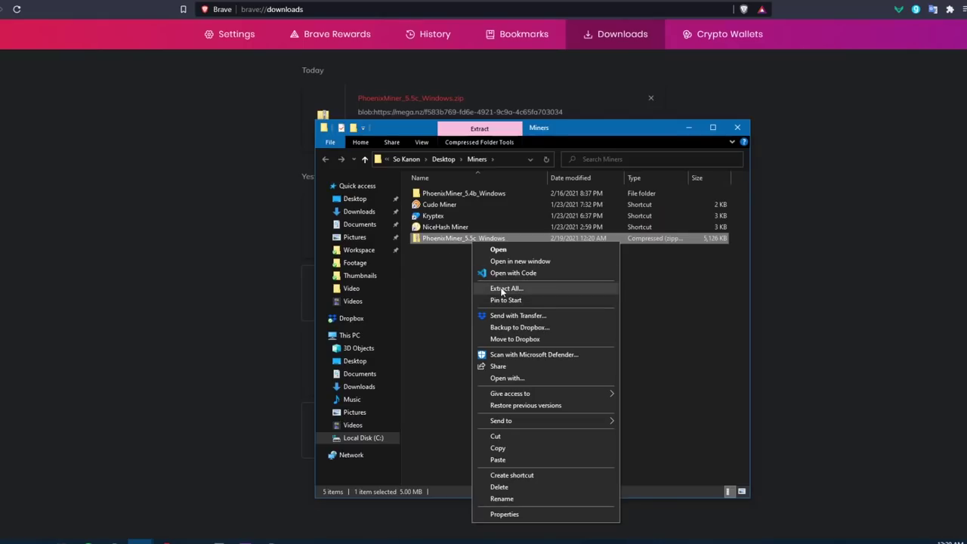
click(501, 289)
drag(555, 221, 422, 219)
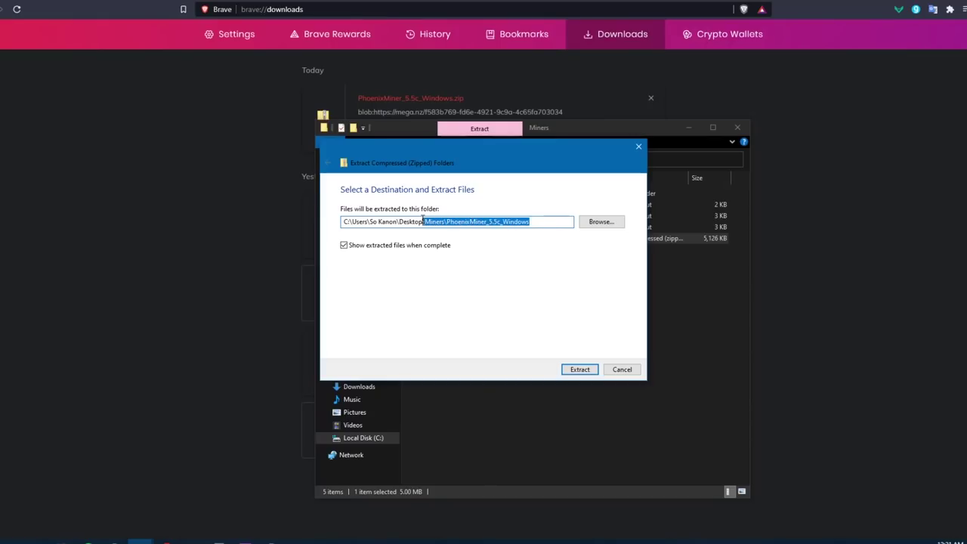
double_click(431, 222)
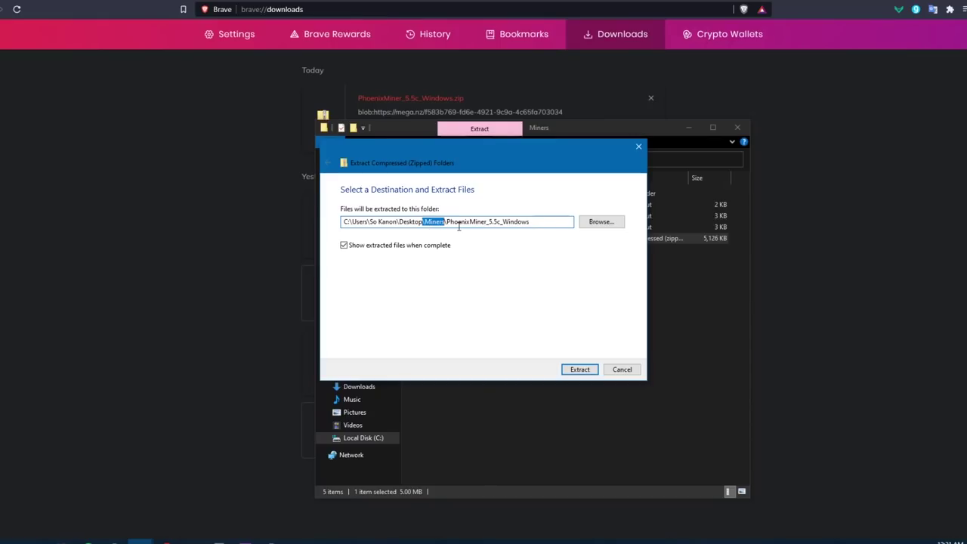
click(579, 369)
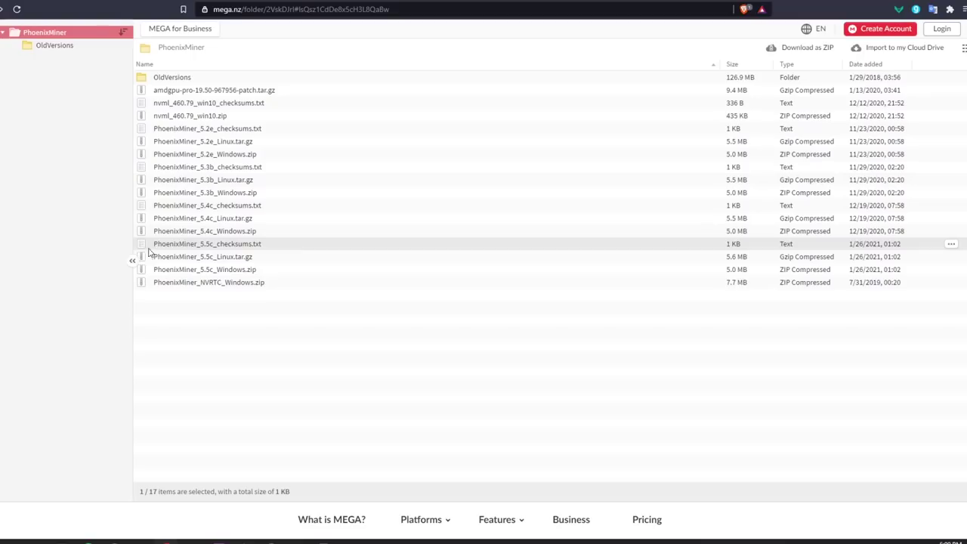
Open PhoenixMiner_5.5c_checksums.txt in the MEGA folder and examine the SHA hashes for the Windows zip.
double_click(252, 246)
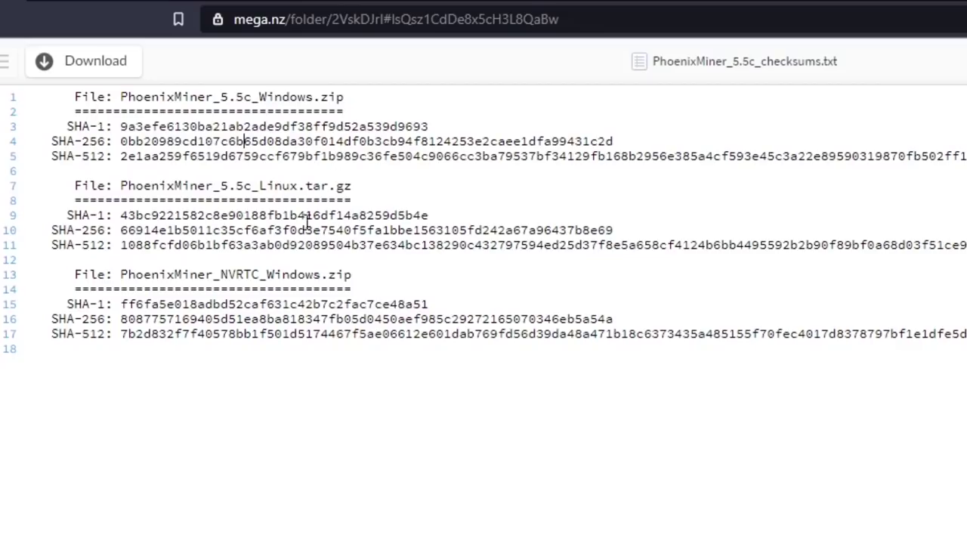
click(383, 156)
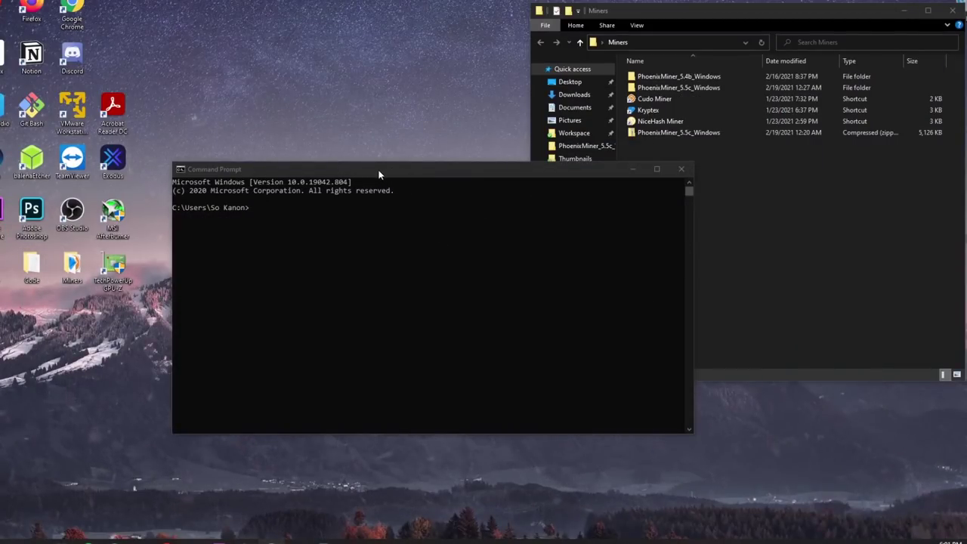
Move the Command Prompt window aside and copy the PhoenixMiner_5.5c_Windows zip's folder location from its file properties.
drag(378, 173, 379, 181)
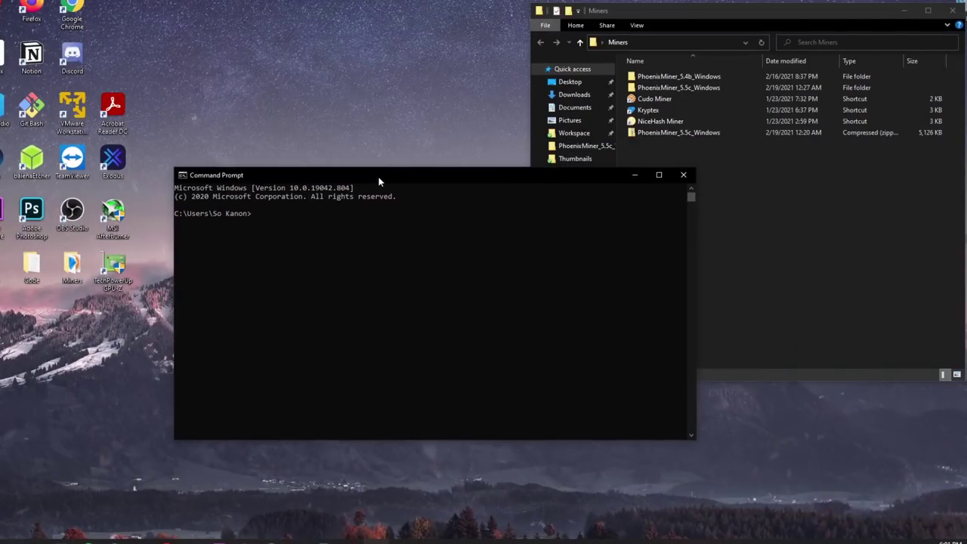
drag(486, 180, 463, 190)
click(771, 188)
click(663, 132)
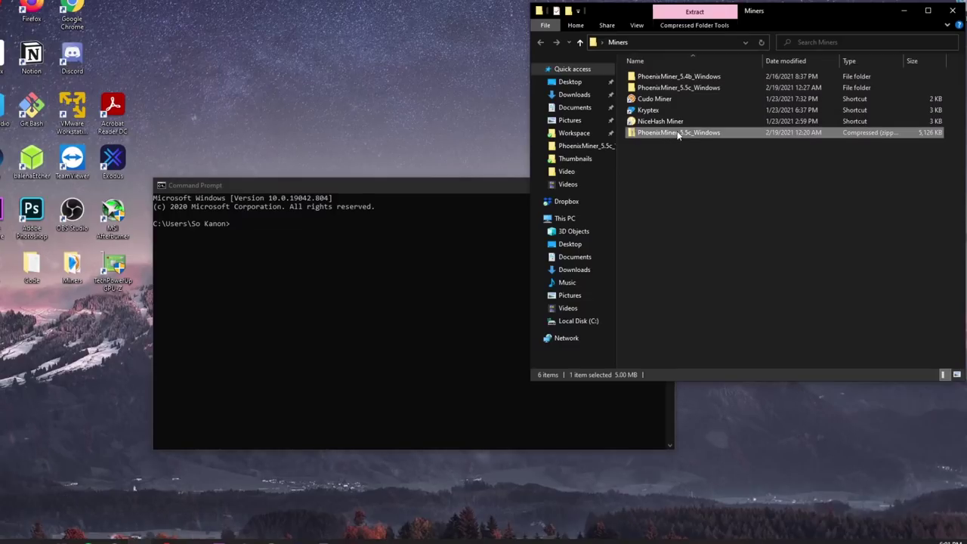
click(708, 142)
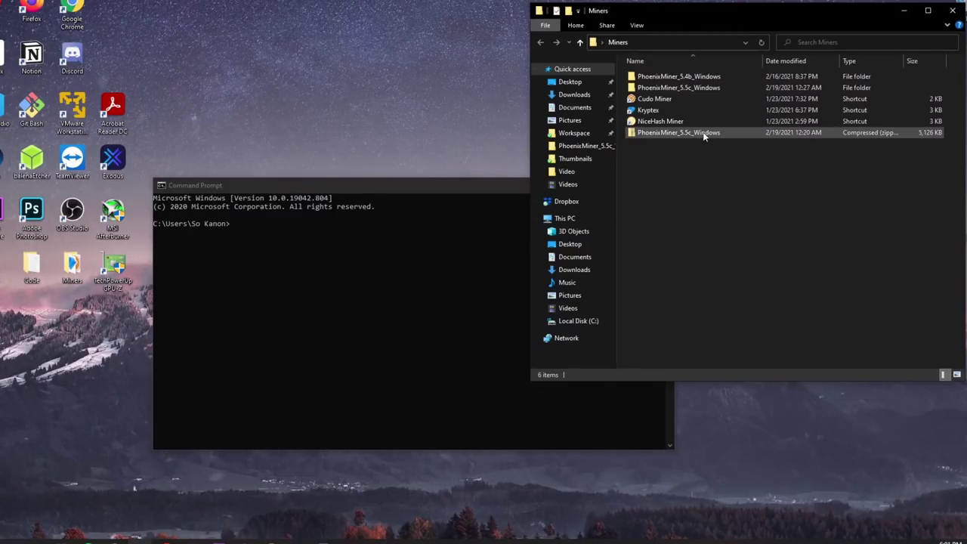
click(694, 133)
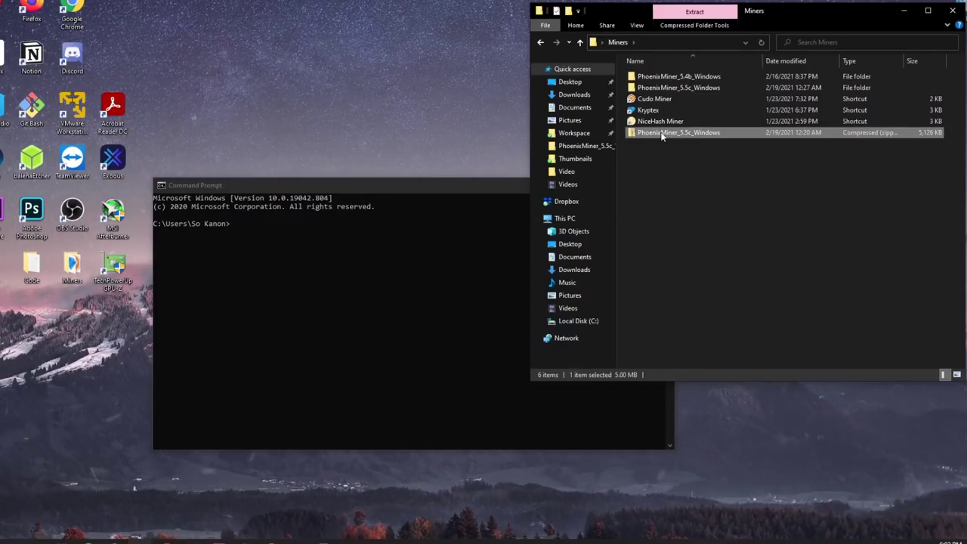
right_click(661, 134)
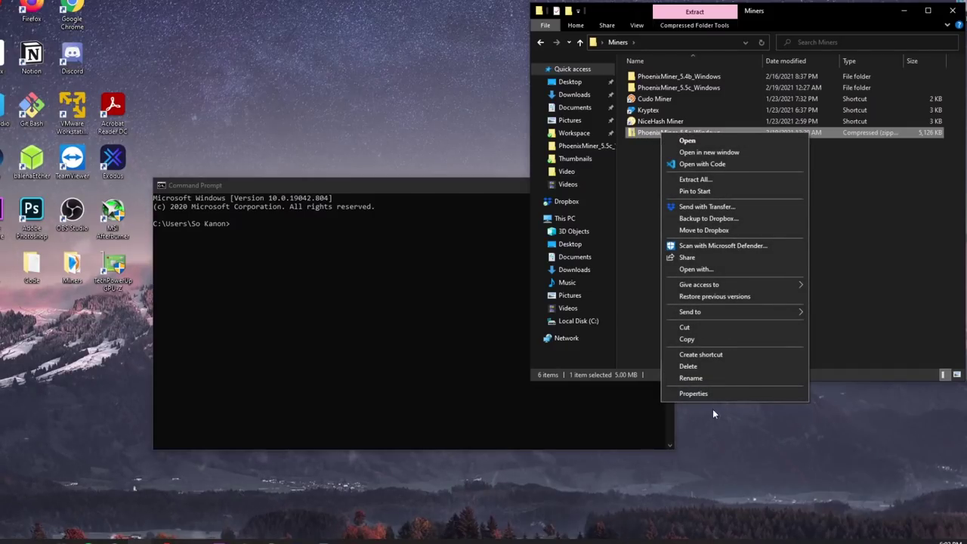
click(693, 393)
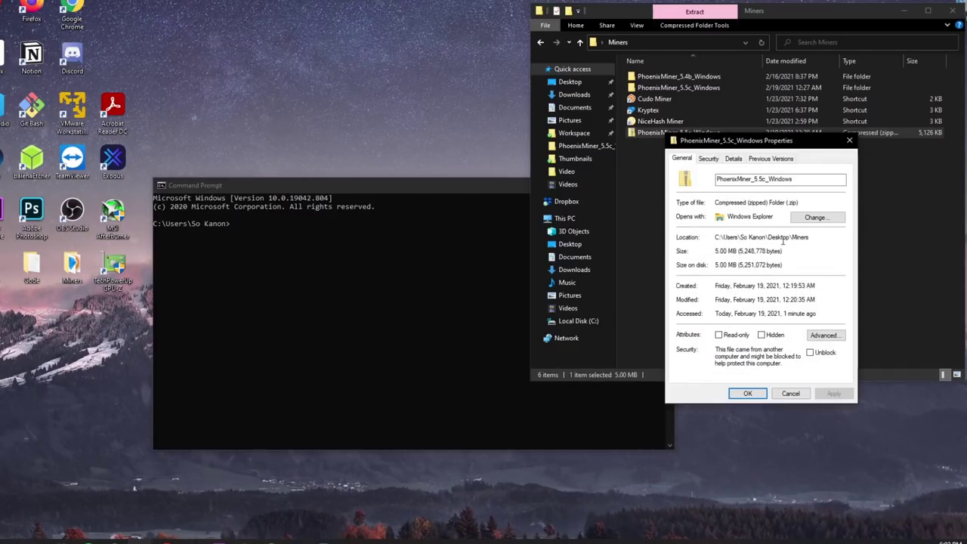
drag(812, 237, 712, 235)
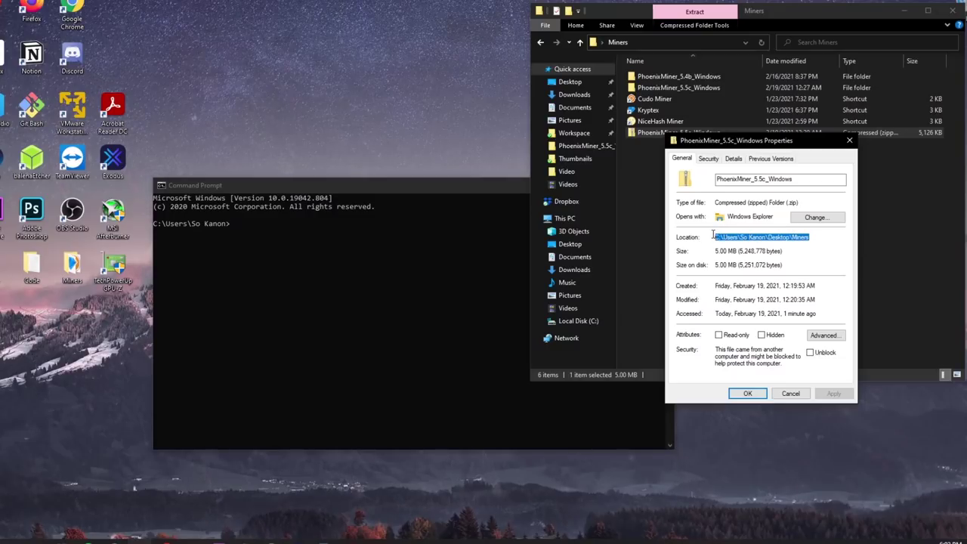
right_click(748, 237)
click(795, 272)
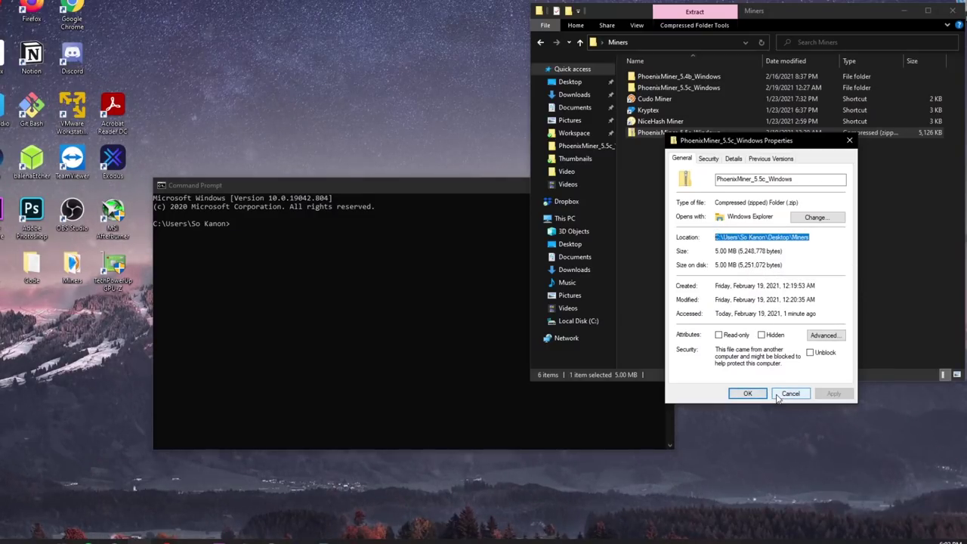
click(790, 394)
In Command Prompt, begin a certUtil -hashfile command with an opening quote and paste the copied Miners folder path.
click(271, 223)
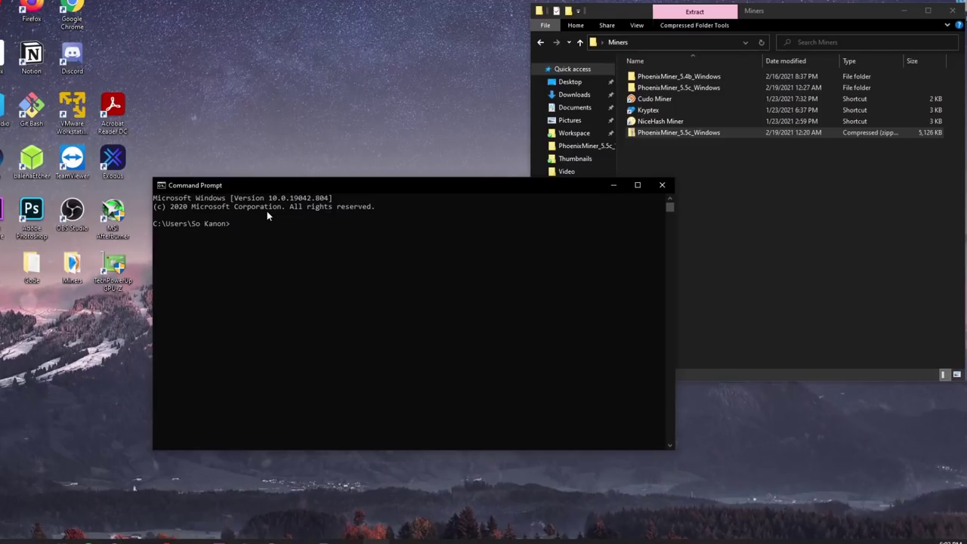
text(cert)
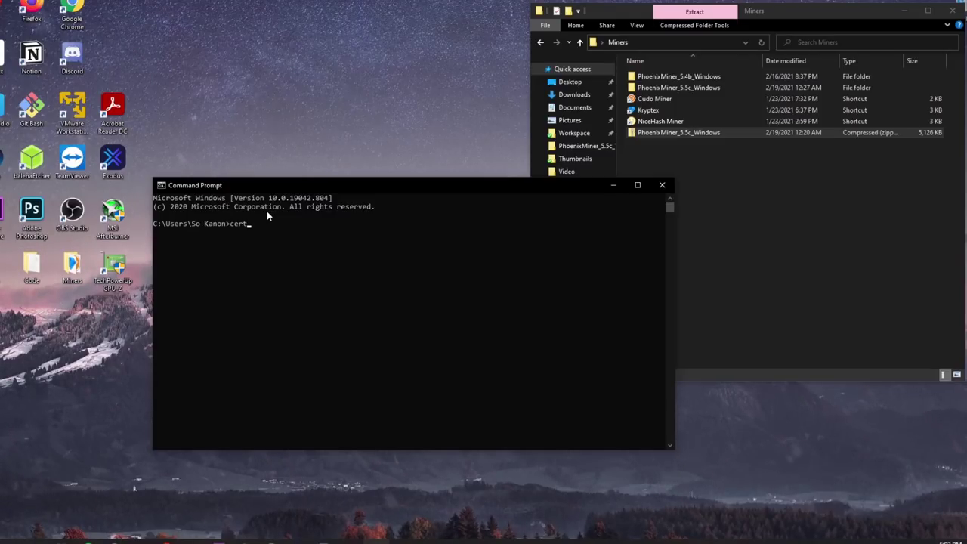
text(Util -has)
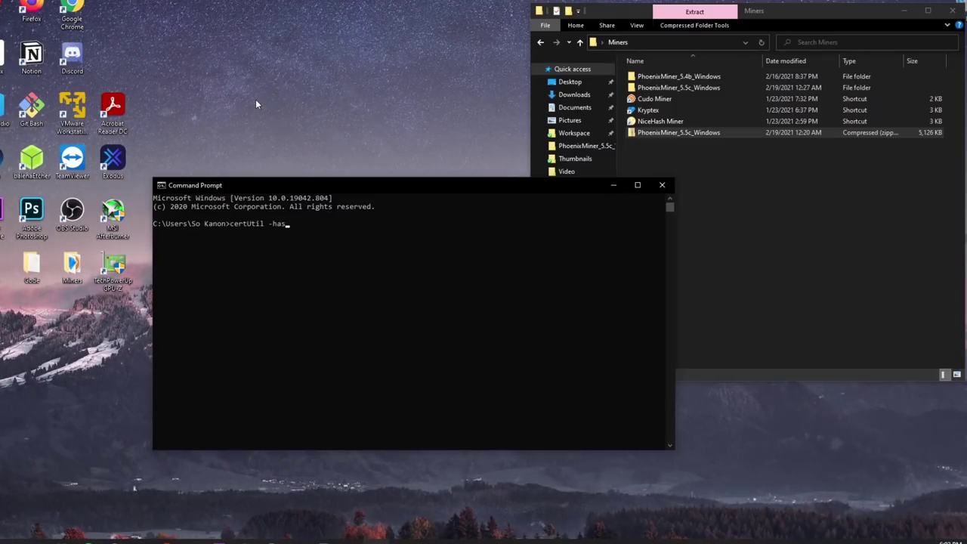
text(hfile)
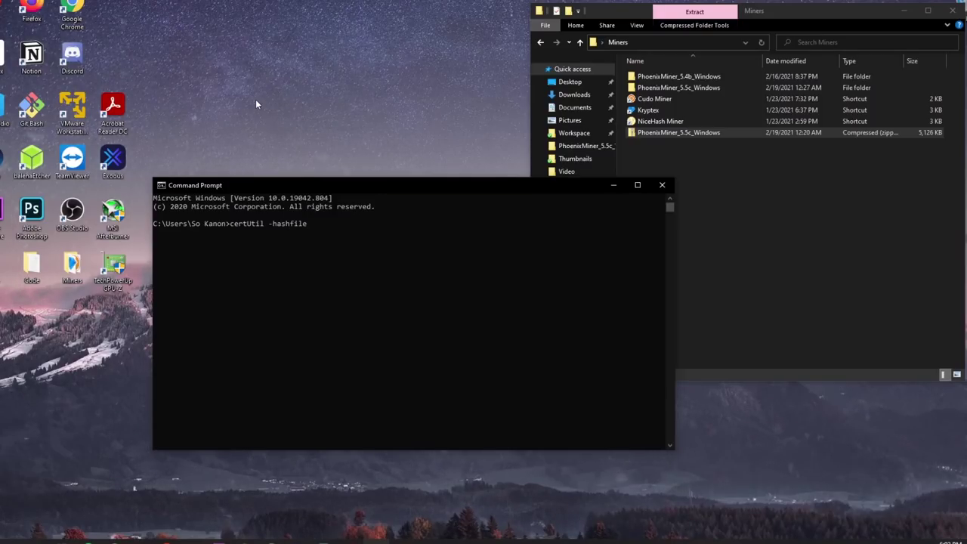
click(325, 225)
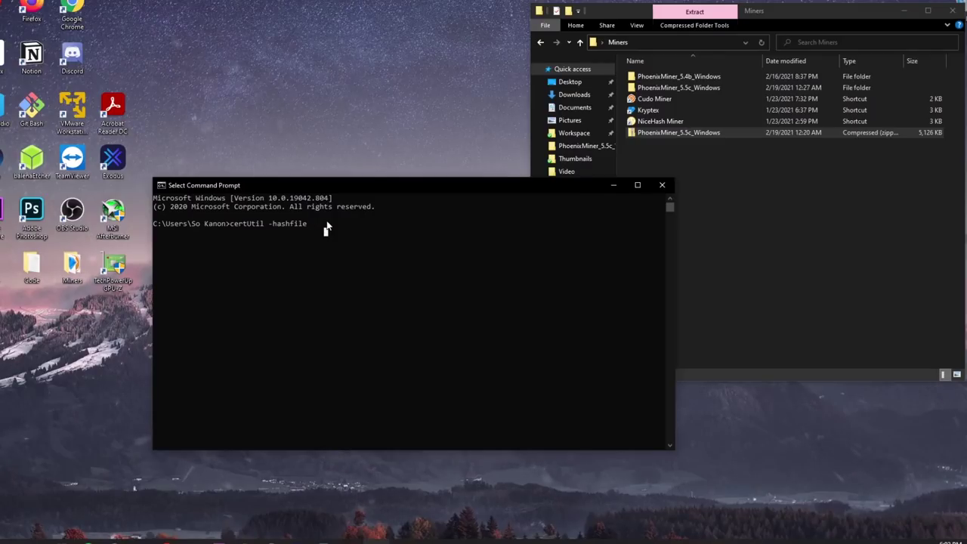
text(")
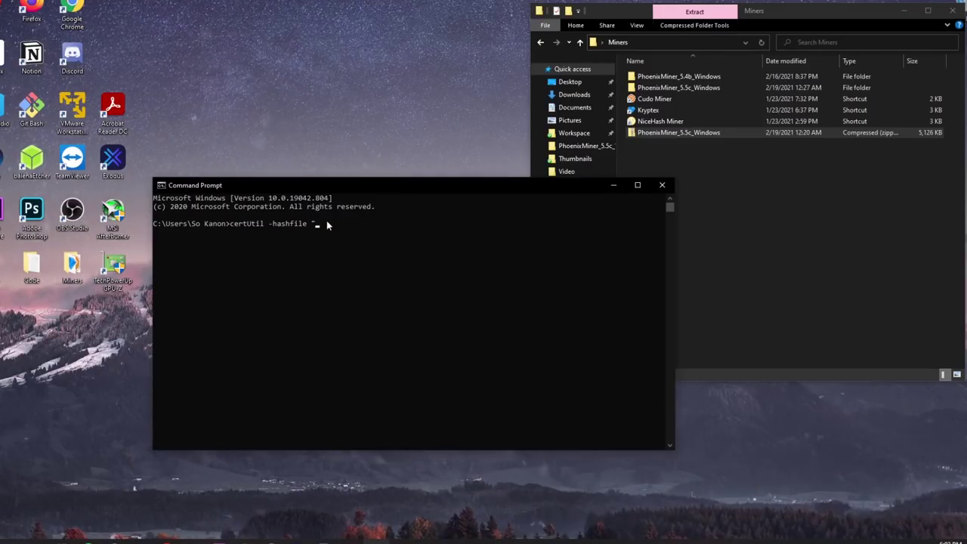
key(ctrl+v)
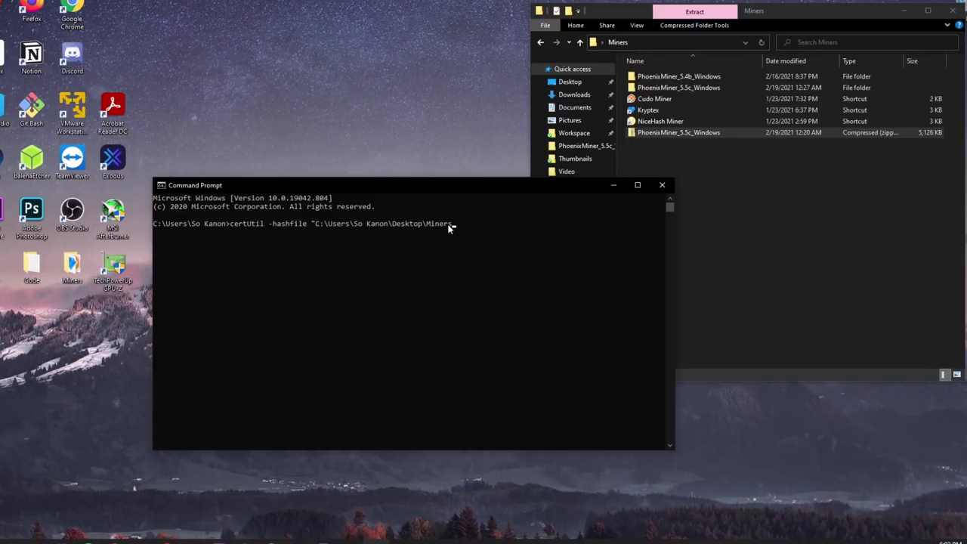
Extend the quoted certUtil path with a backslash and autocomplete the entry beginning with Ph.
text(\)
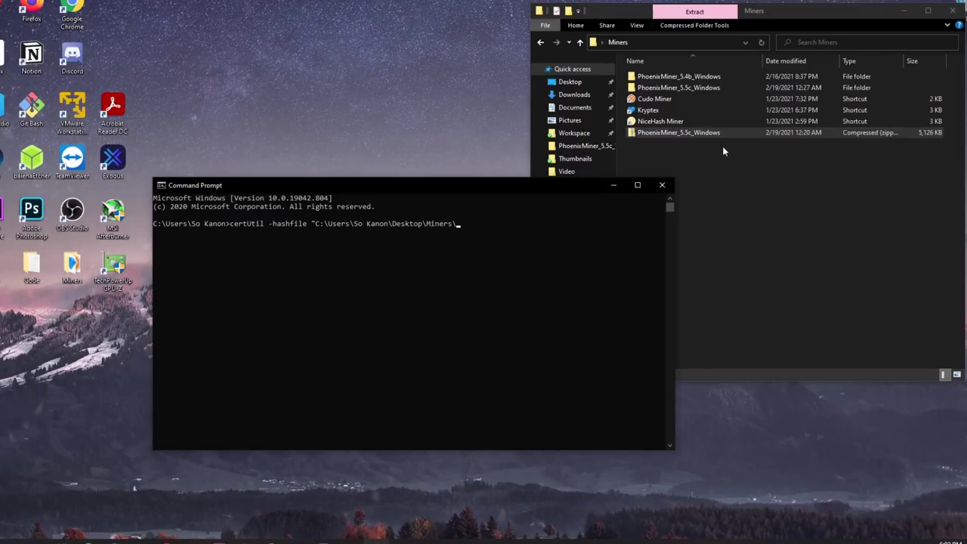
text(Ph)
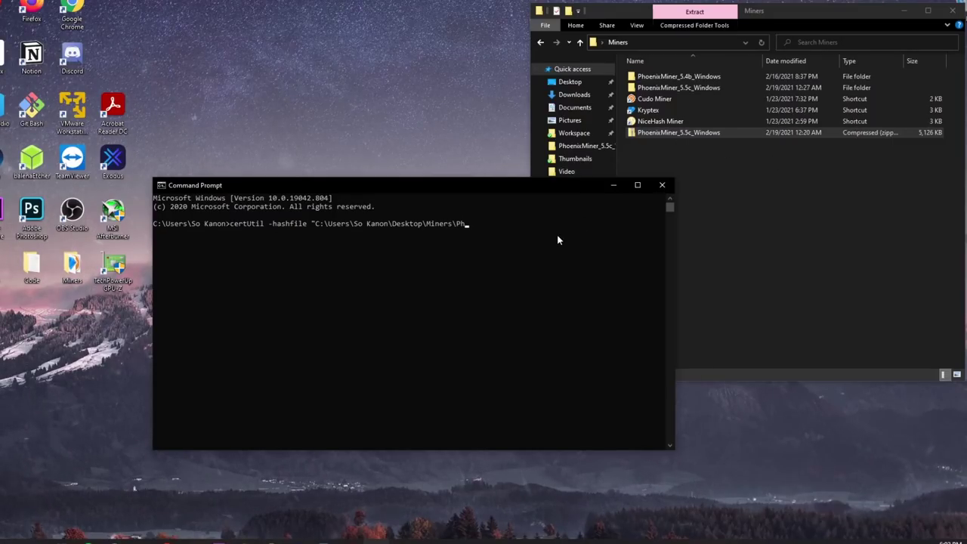
key(Tab)
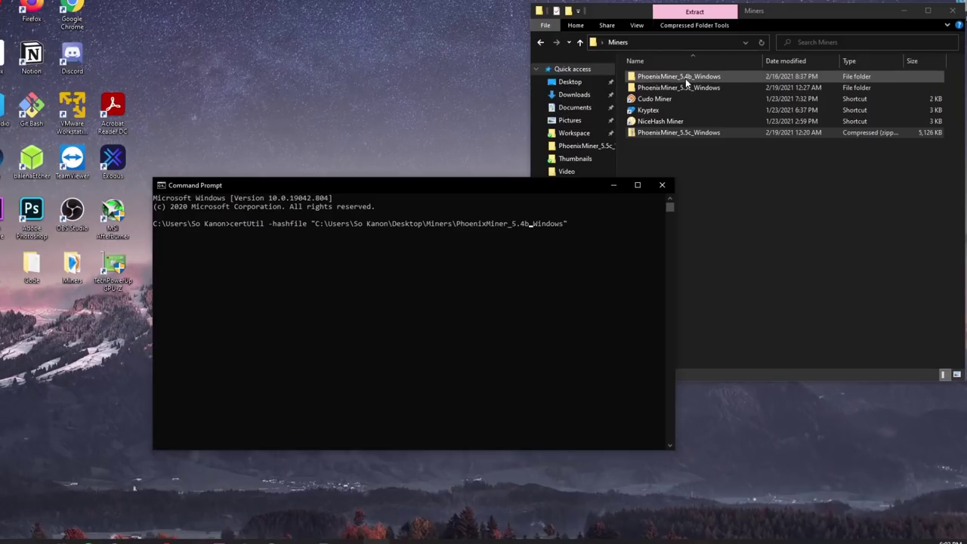
Change the version in the autocompleted name to 5.5c and add .zip before the closing quote.
key(Left)
key(Left)
key(Left)
key(Left)
key(Left)
key(Left)
key(Left)
key(Left)
key(Left)
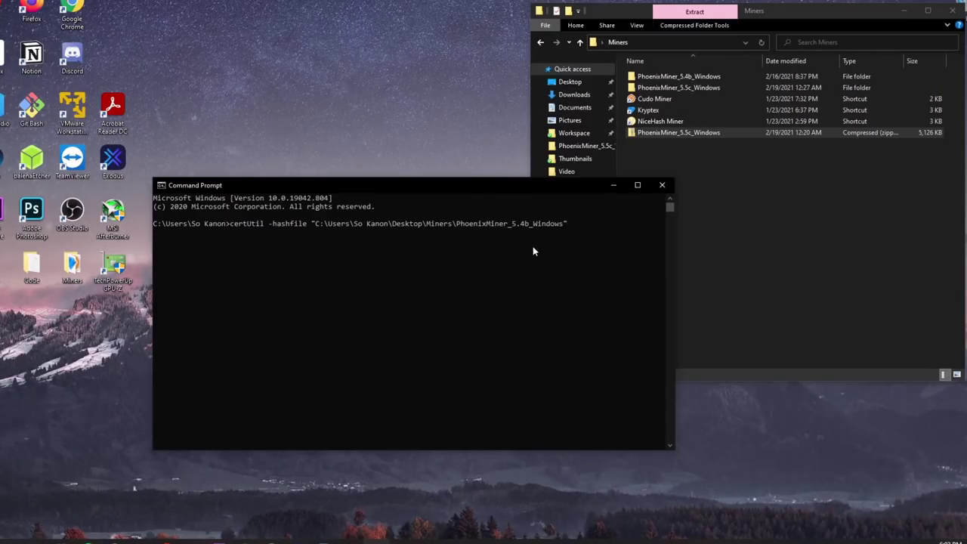
key(BackSpace)
key(BackSpace)
text(5c)
key(End)
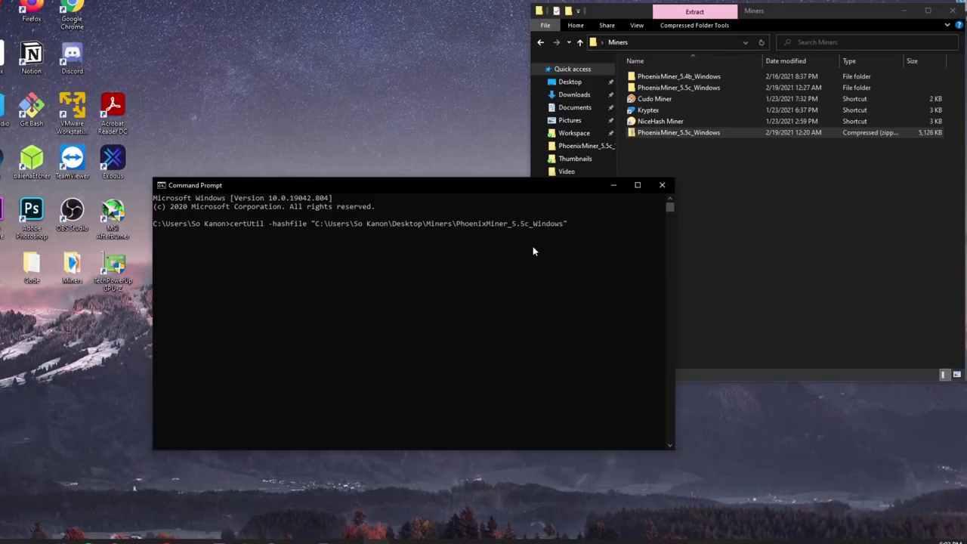
key(Left)
text(.zip)
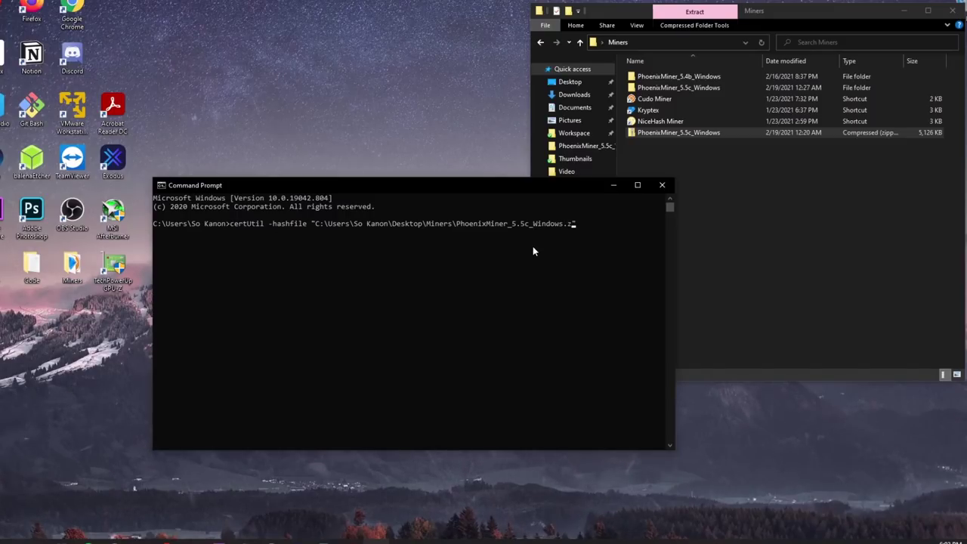
click(615, 230)
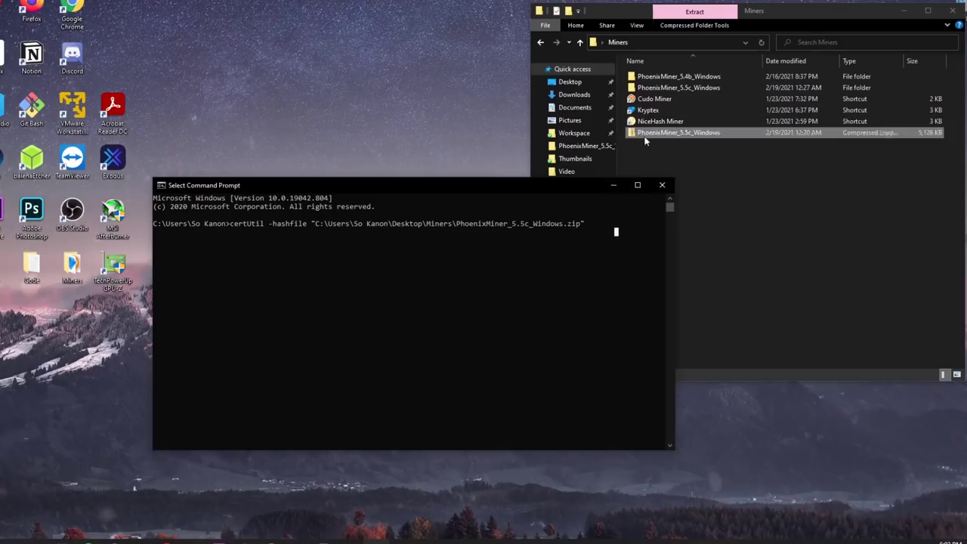
key(Escape)
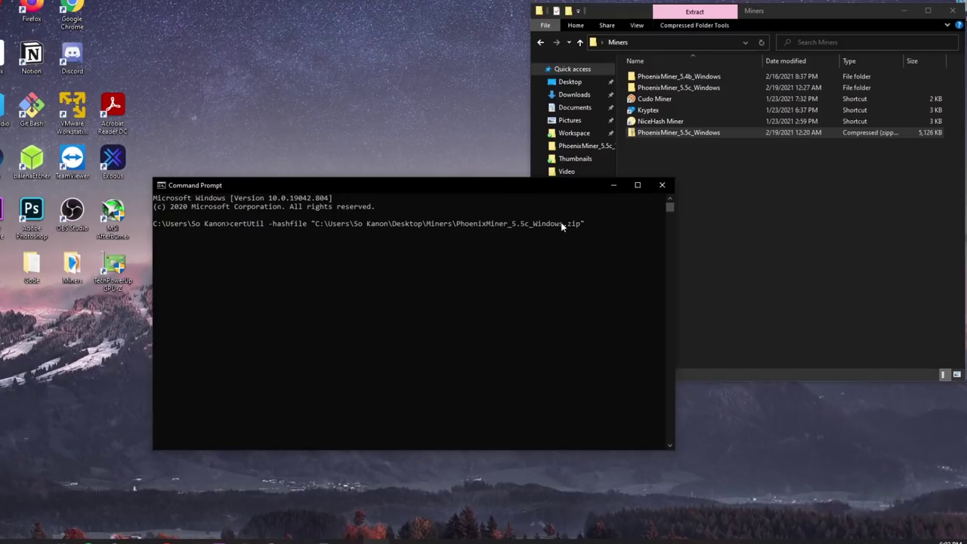
Append the sha256 option to the certUtil command and run it.
text(sha2)
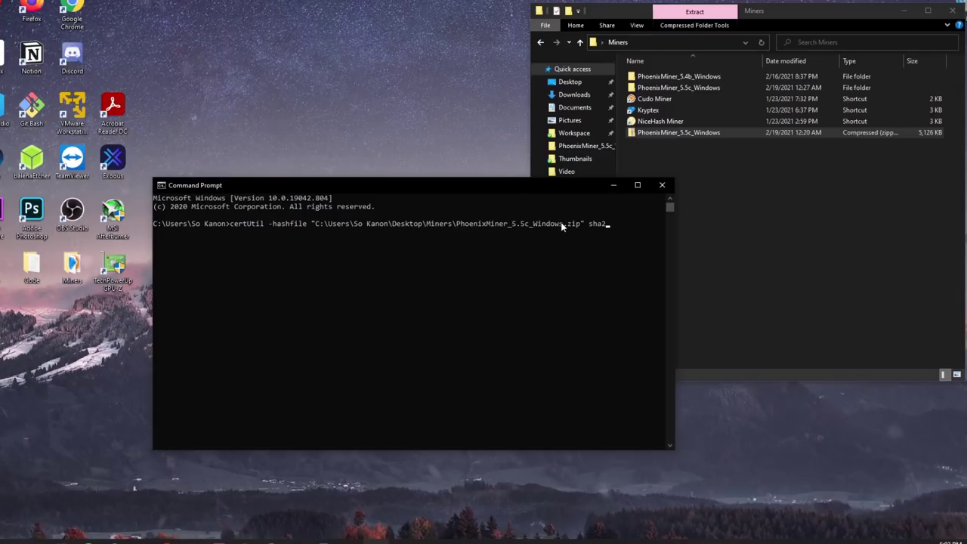
text(56)
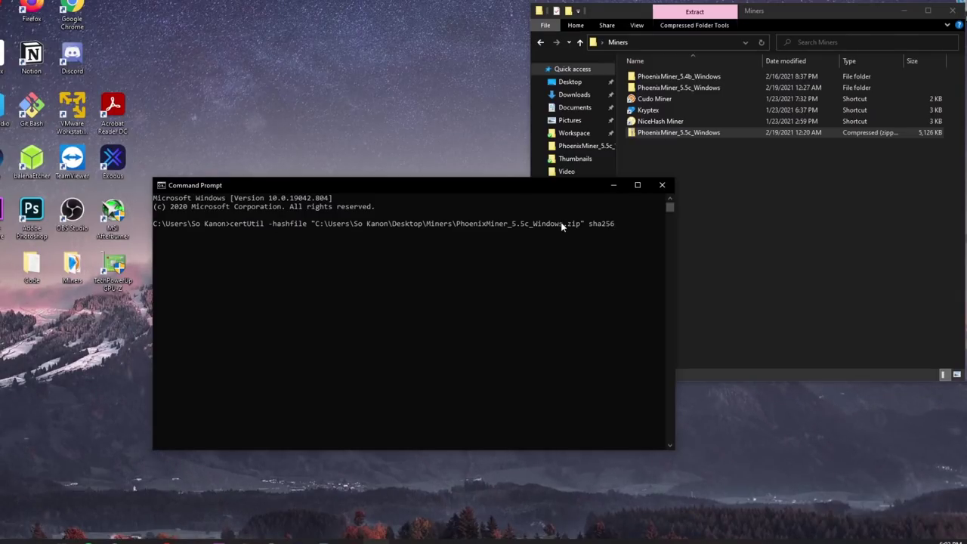
key(Return)
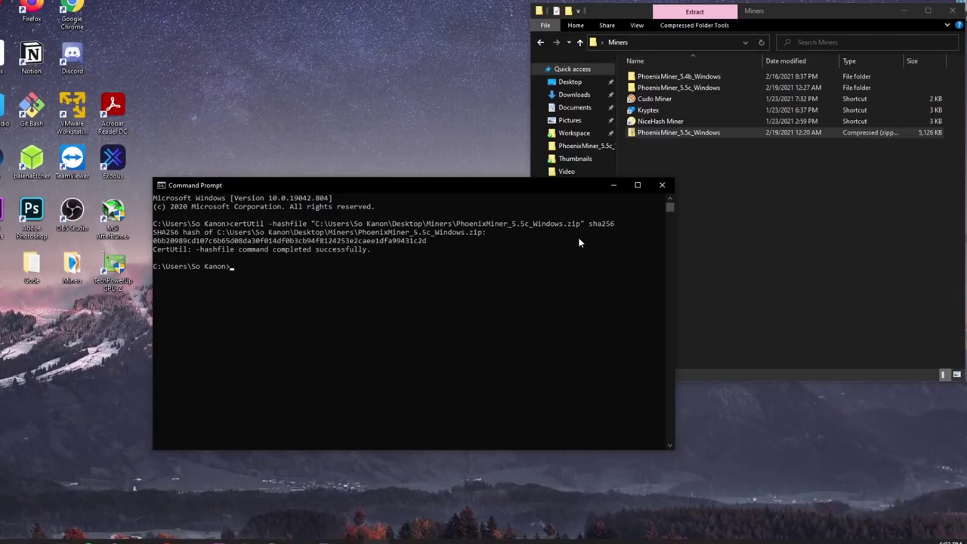
Highlight the computed SHA256 hash in the certUtil output and bring up another open window.
click(295, 239)
drag(153, 241, 428, 242)
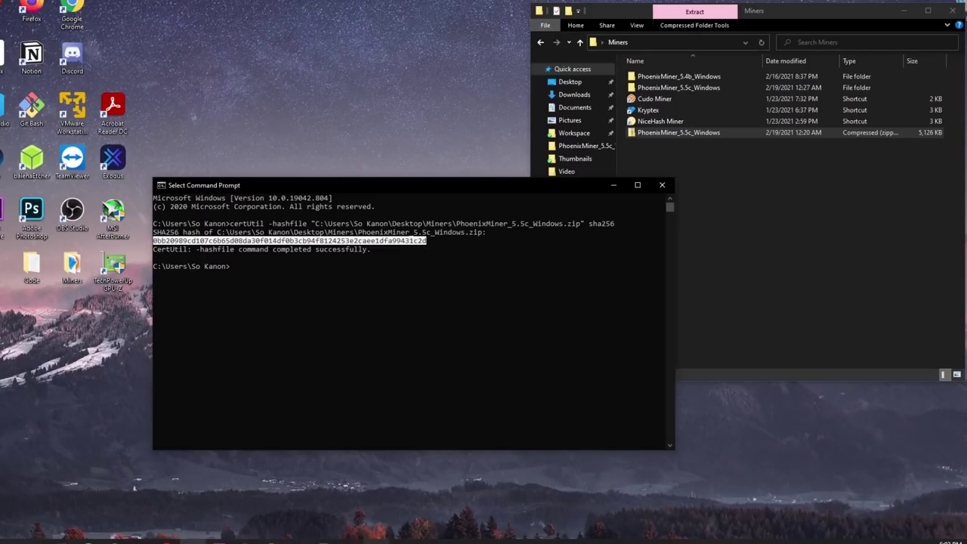
mouse_move(167, 541)
click(233, 508)
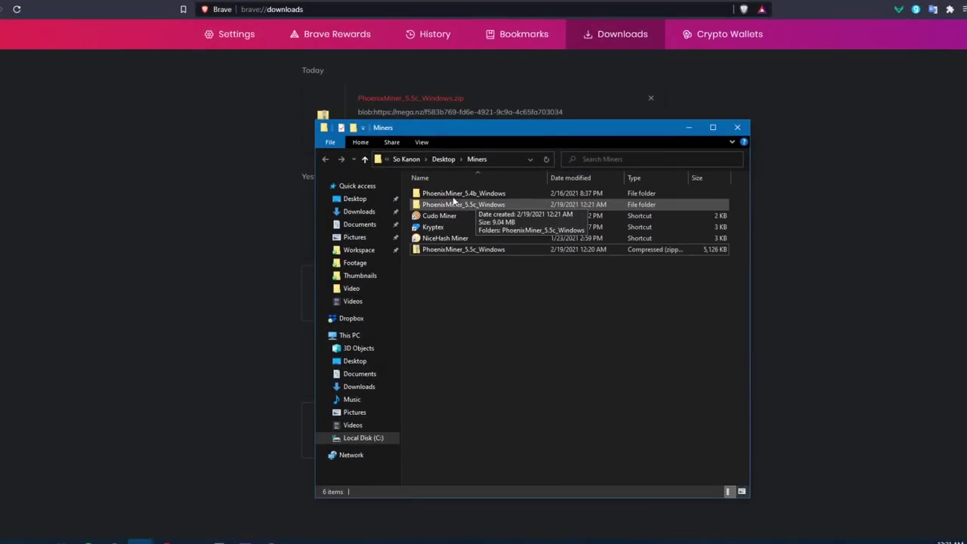
Open the extracted PhoenixMiner_5.5c_Windows folder and move its nested folder of the same name up into Miners.
click(463, 194)
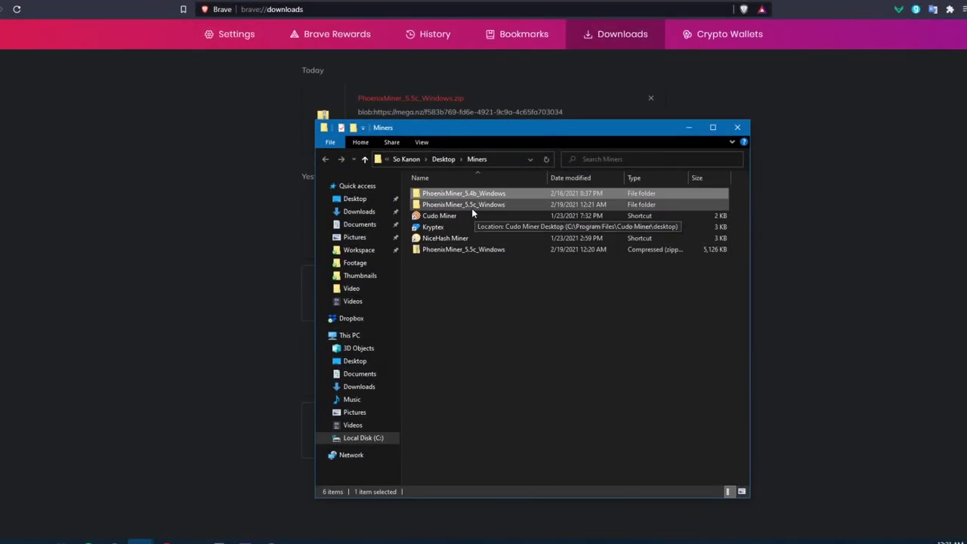
click(472, 206)
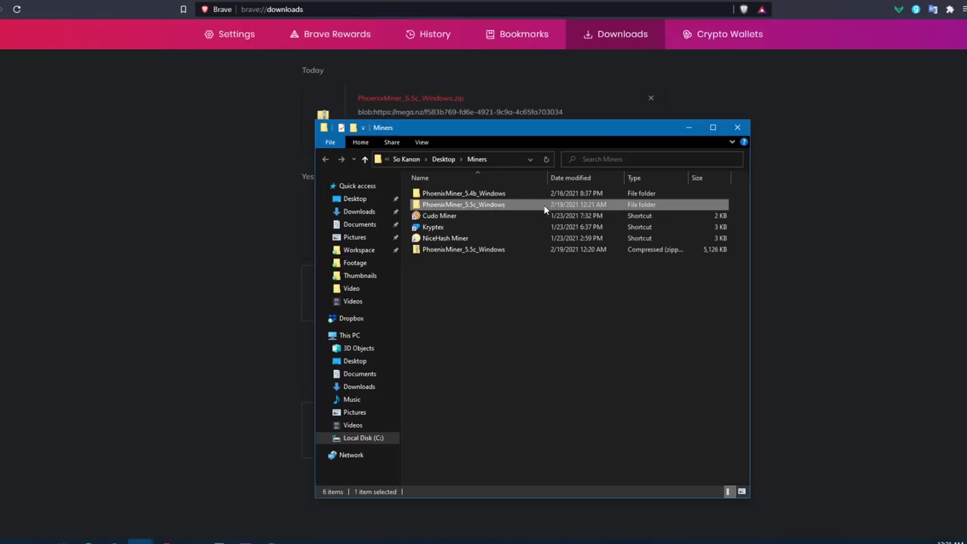
double_click(496, 205)
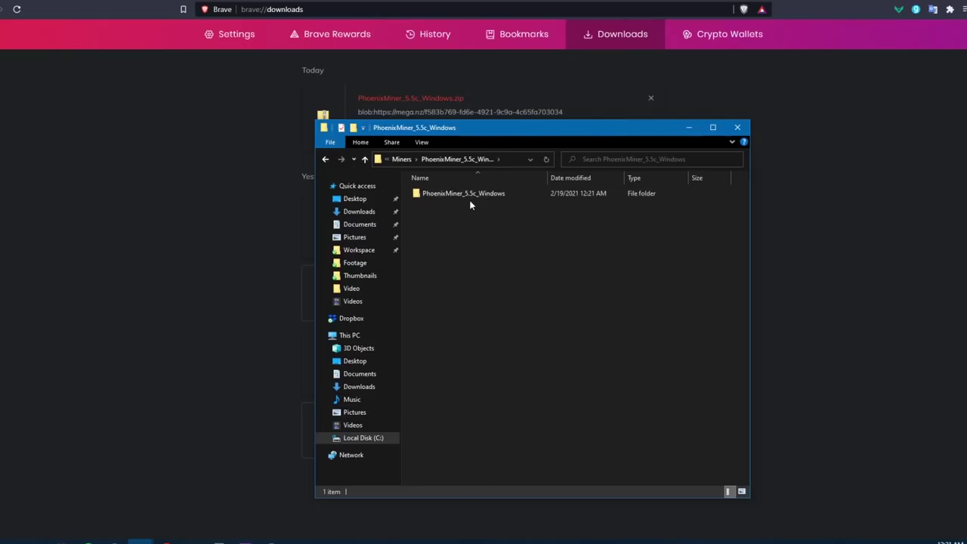
drag(462, 195, 401, 161)
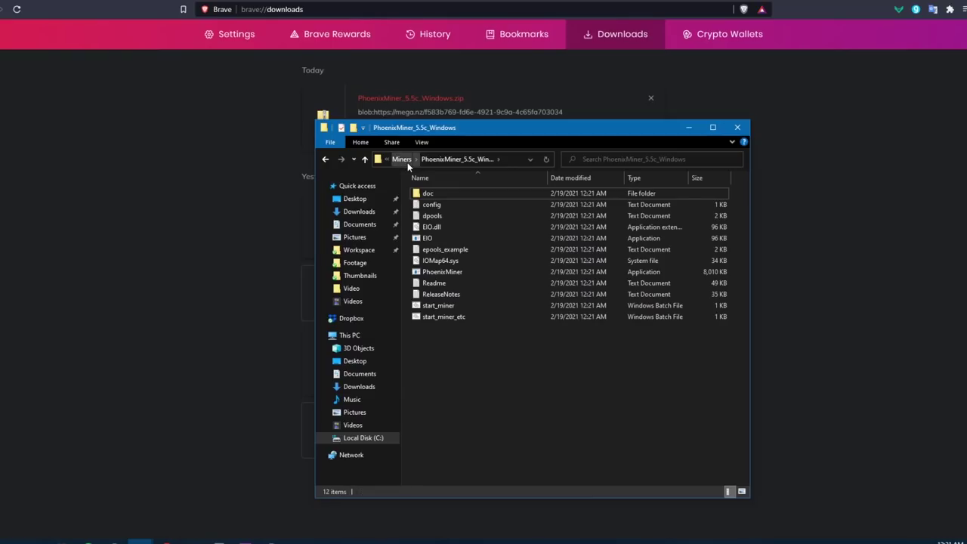
Reopen the PhoenixMiner_5.5c_Windows folder from Miners and examine its PhoenixMiner application, start_miner batch file and config file.
click(401, 159)
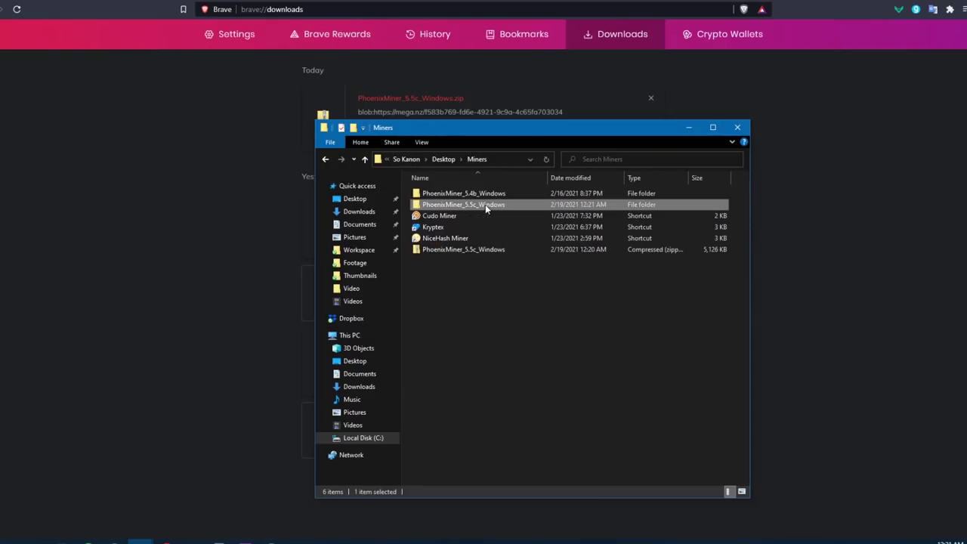
double_click(485, 204)
drag(511, 377, 425, 174)
click(501, 346)
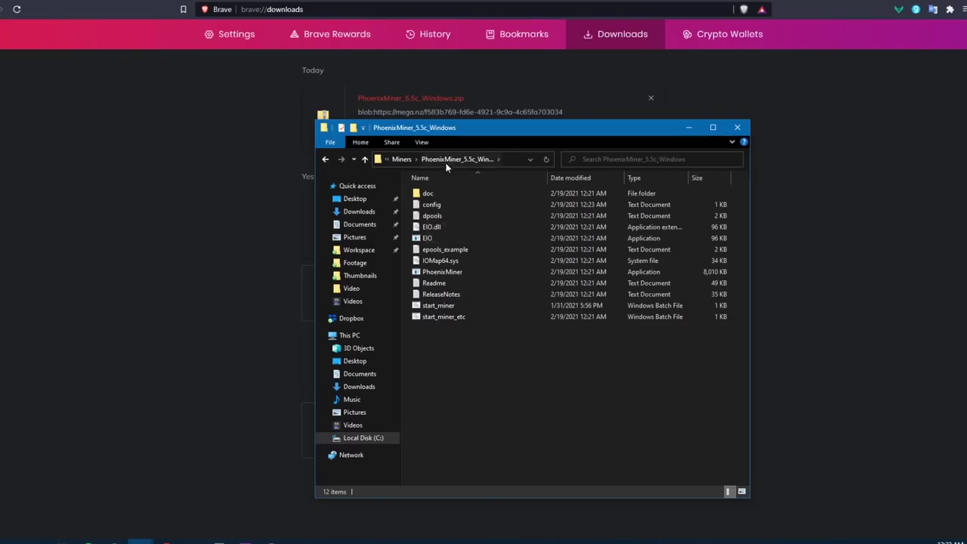
drag(553, 374, 405, 188)
click(573, 375)
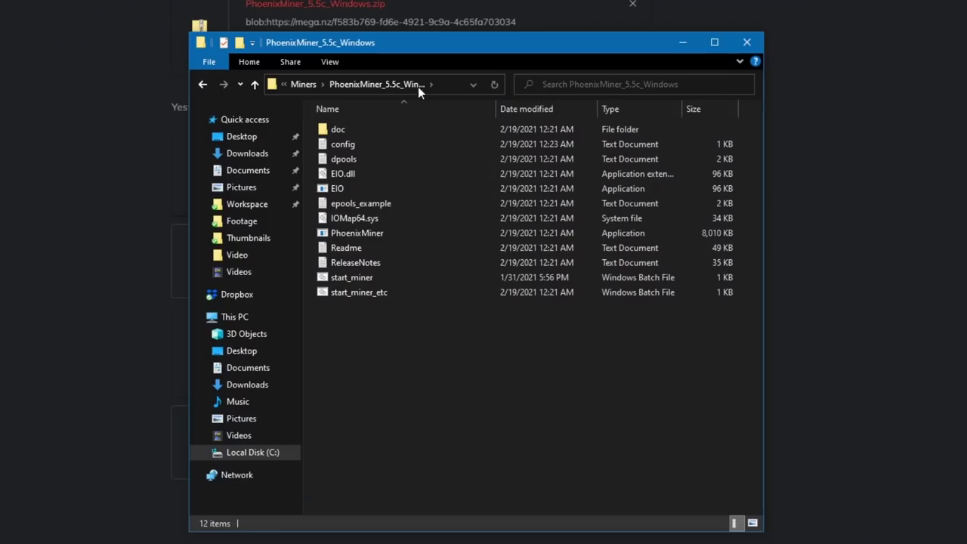
click(337, 237)
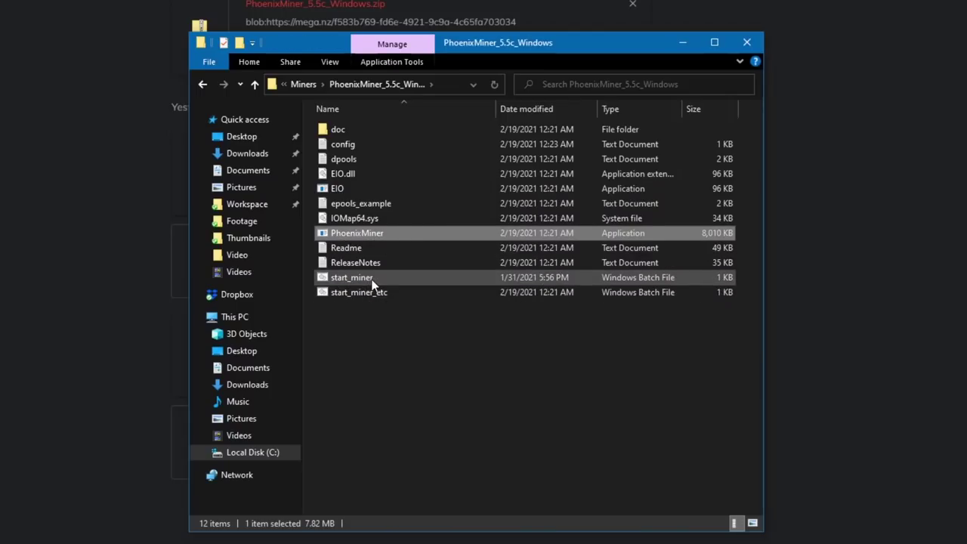
click(397, 278)
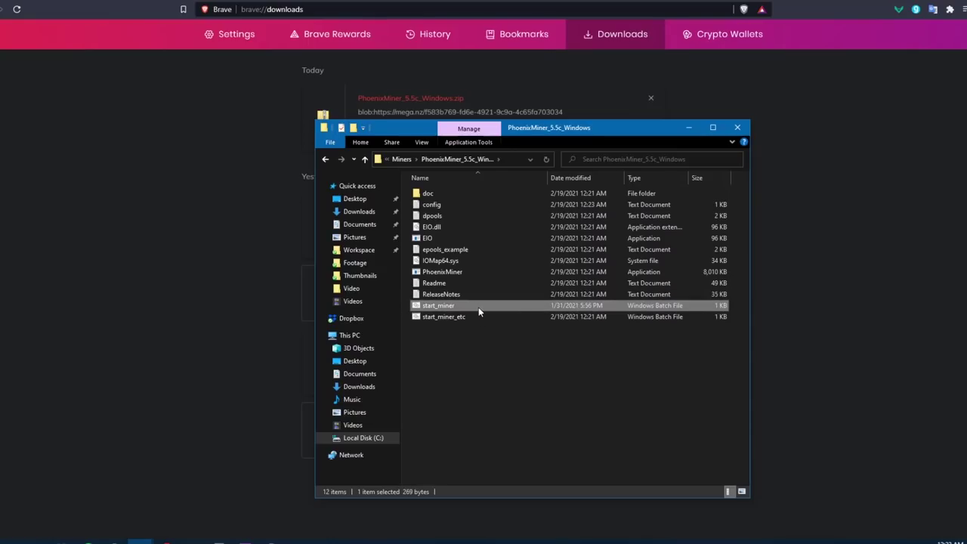
ctrl+click(440, 307)
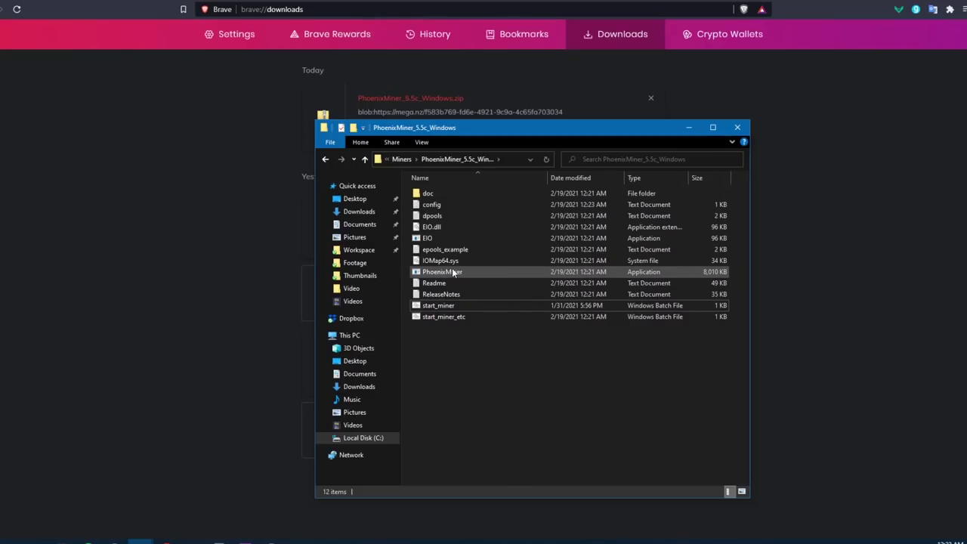
click(444, 205)
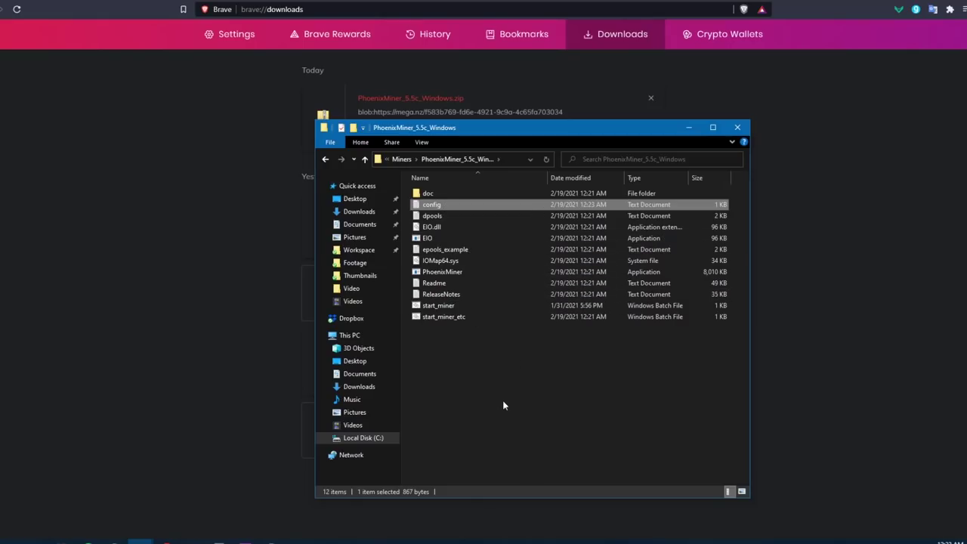
click(461, 352)
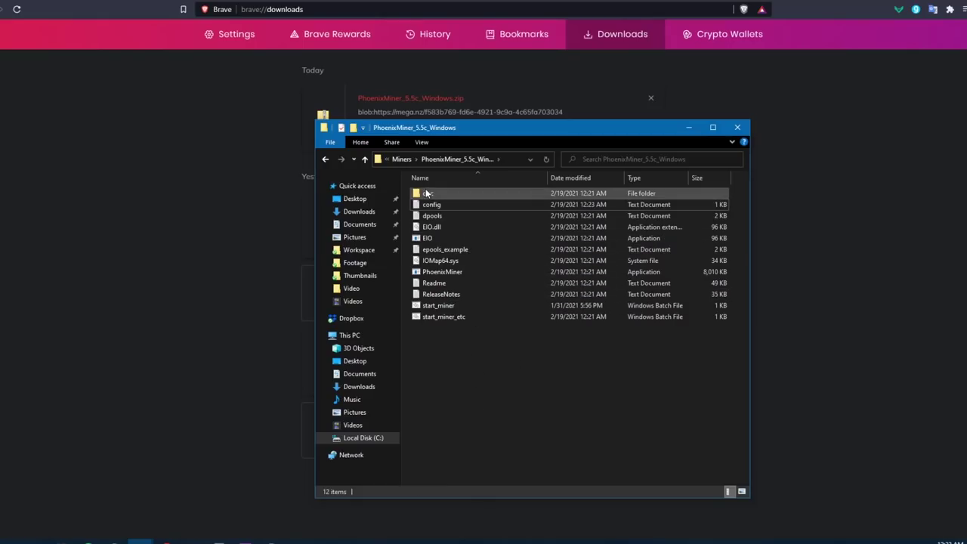
Open the config text file in Notepad and examine the mining pool addresses on the -pool line.
double_click(462, 206)
drag(383, 165, 607, 160)
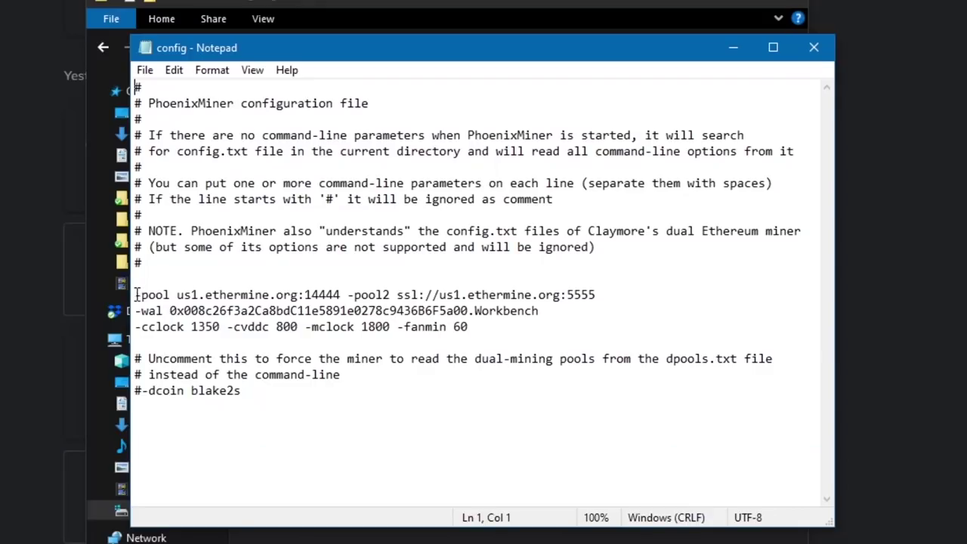
drag(345, 308, 388, 307)
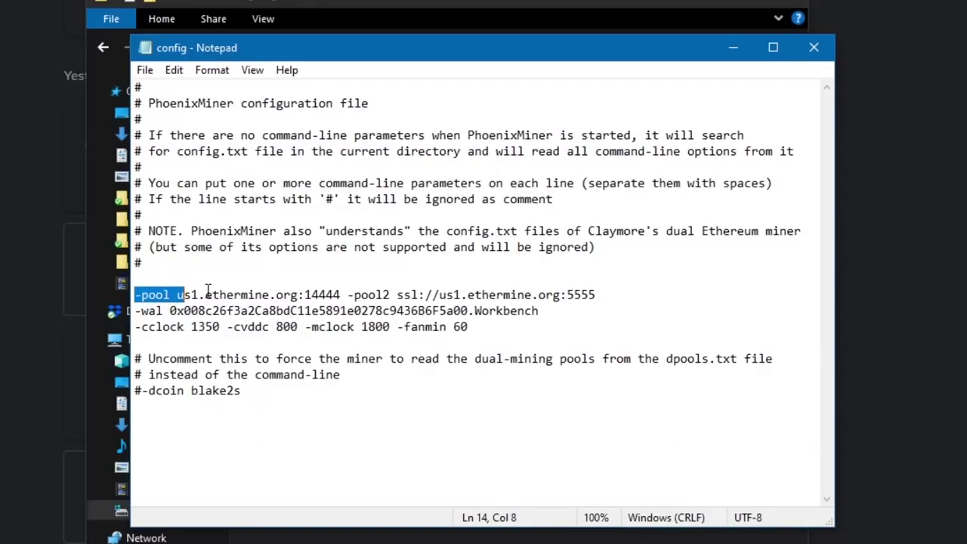
click(388, 309)
drag(181, 293, 336, 293)
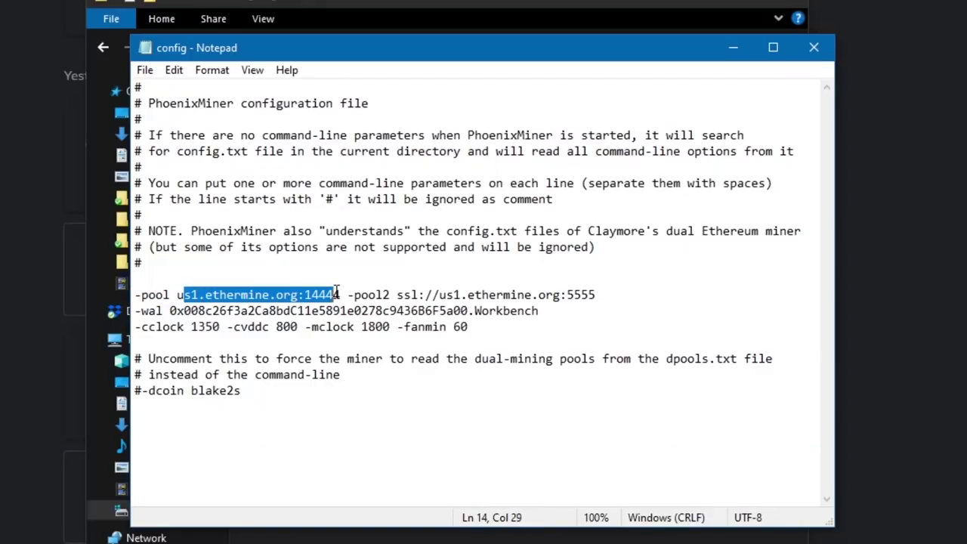
click(420, 299)
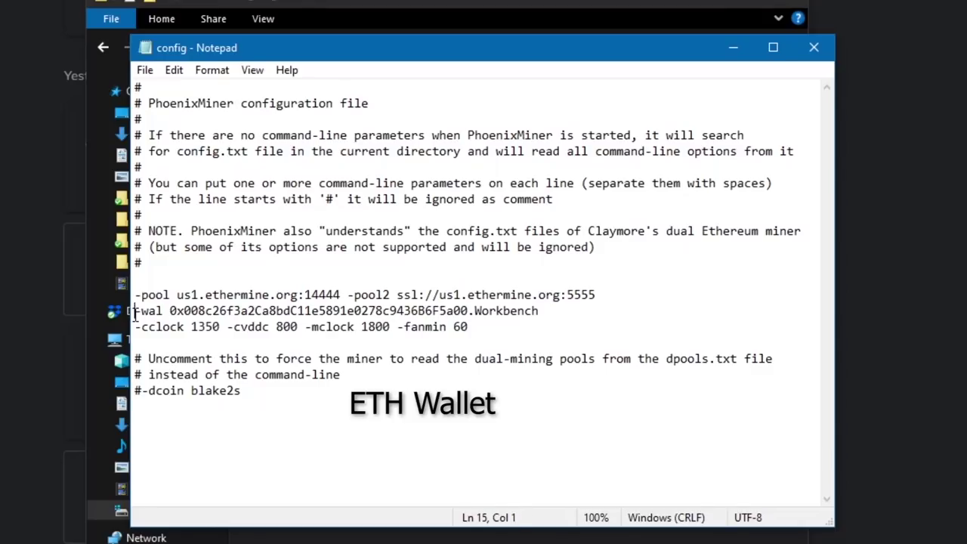
Examine the ETH wallet address on the -wal line of the config file.
drag(134, 310, 333, 326)
click(549, 312)
click(447, 327)
click(136, 342)
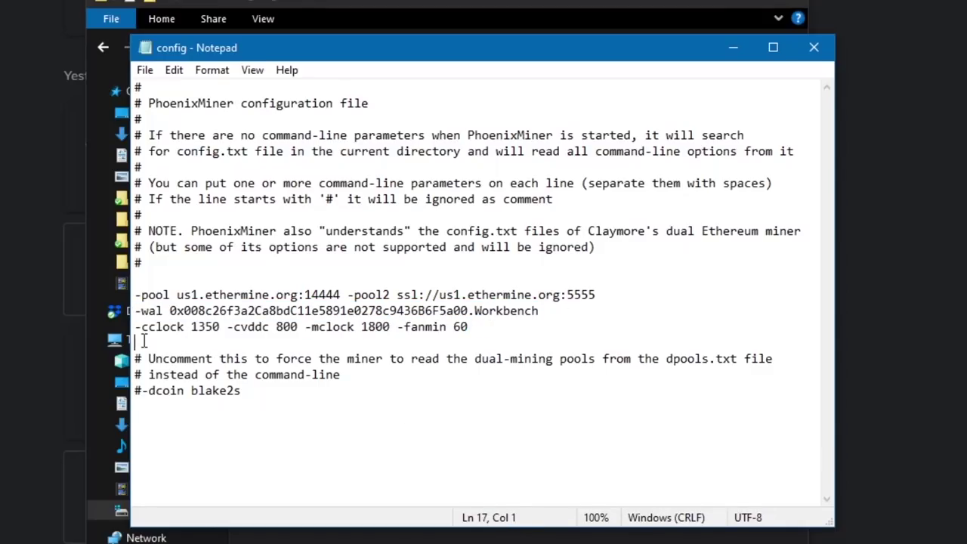
drag(136, 342, 135, 326)
click(290, 326)
double_click(177, 306)
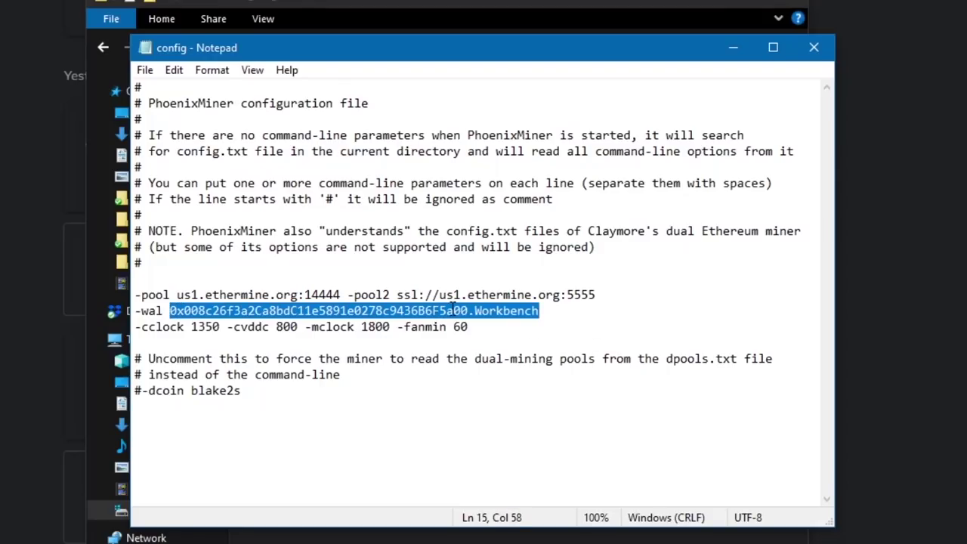
drag(453, 311, 177, 311)
key(Down)
key(Down)
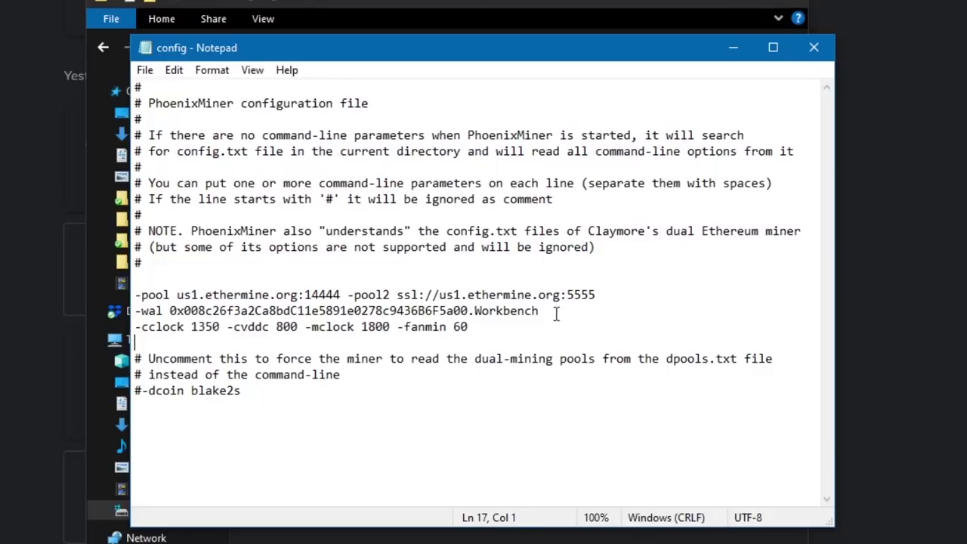
Examine the worker name following the wallet address, and the clock, voltage and fan options on the -cclock line.
drag(556, 313, 479, 314)
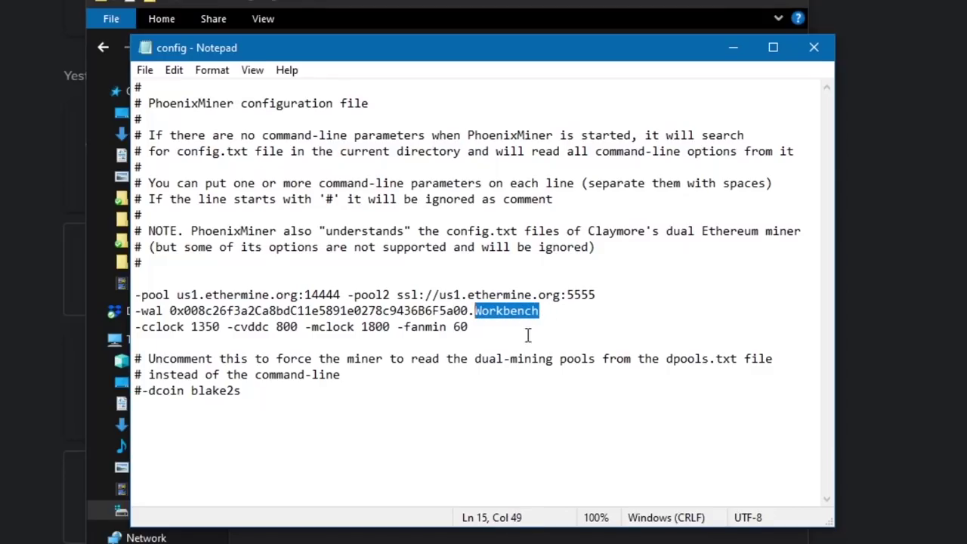
click(549, 314)
drag(548, 313, 474, 312)
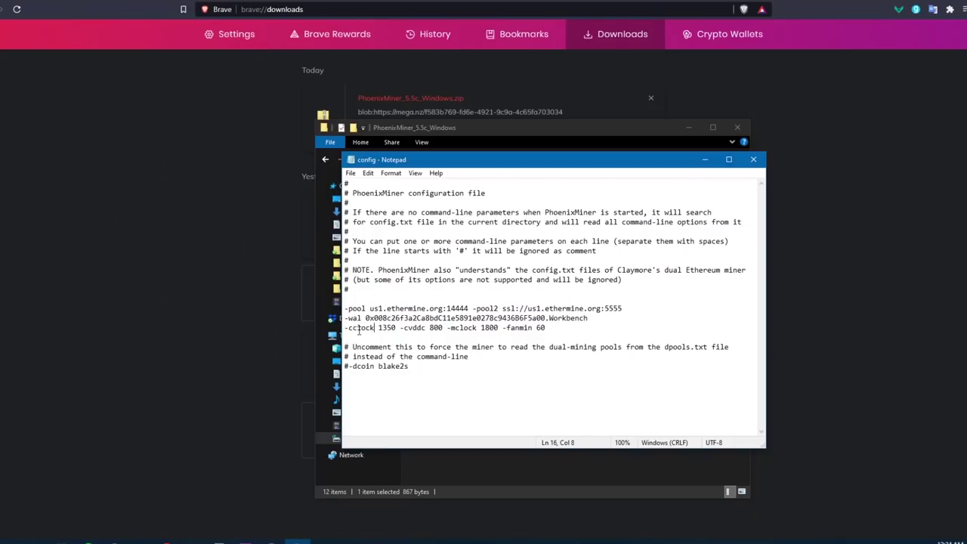
drag(346, 328, 545, 339)
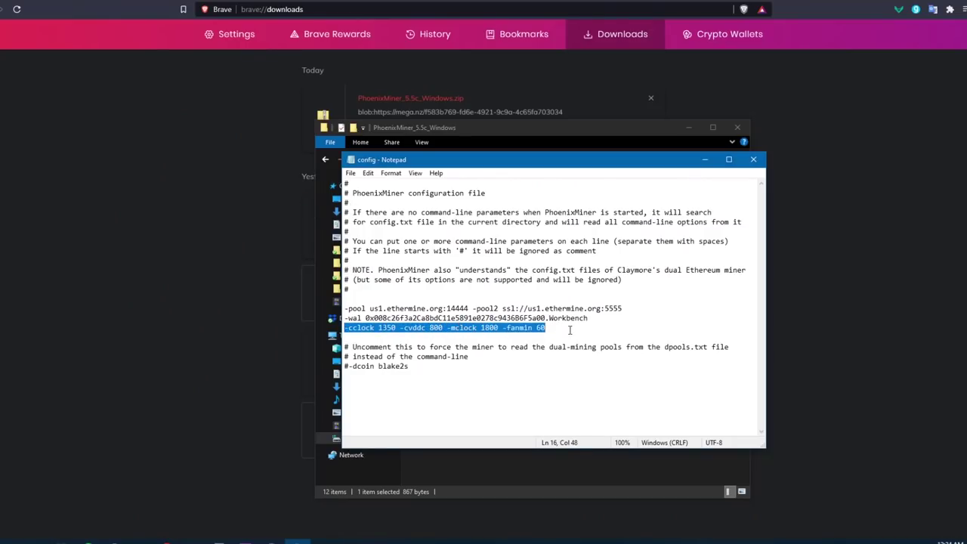
Highlight and review the clock, voltage, memory and fan options on the -cclock line of the config file.
click(565, 332)
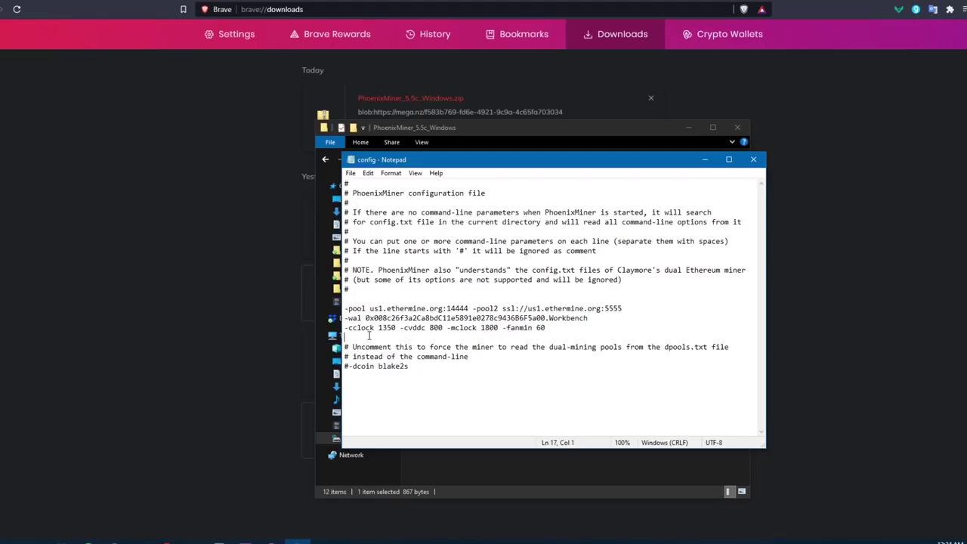
drag(369, 336, 347, 330)
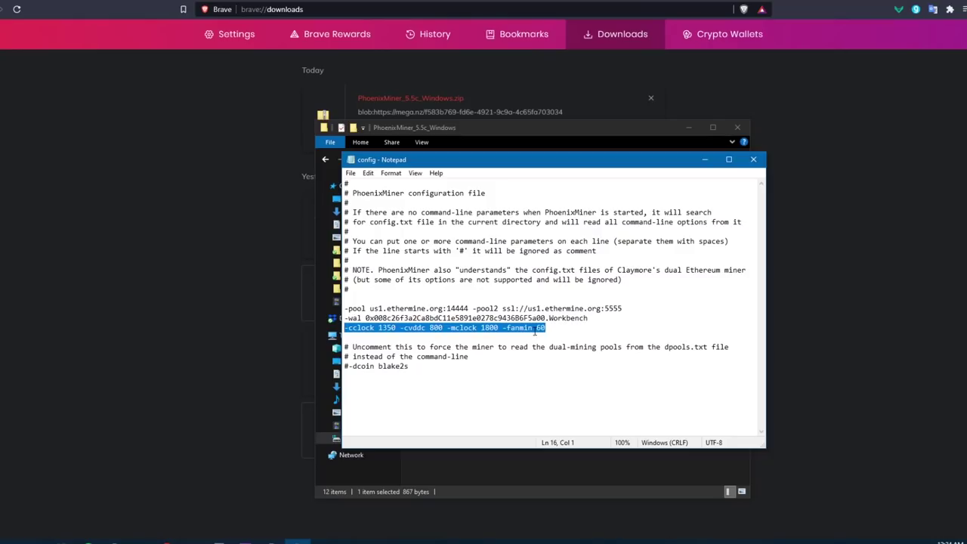
click(550, 330)
Compare the us1 server address on the -pool line with the mining server list on the Ethermine start page.
drag(631, 308, 344, 309)
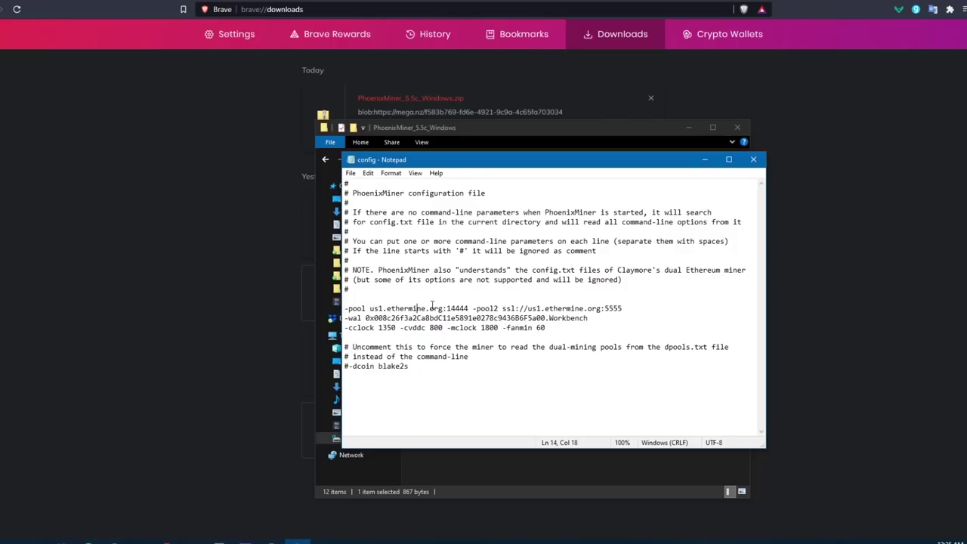
double_click(423, 308)
click(423, 308)
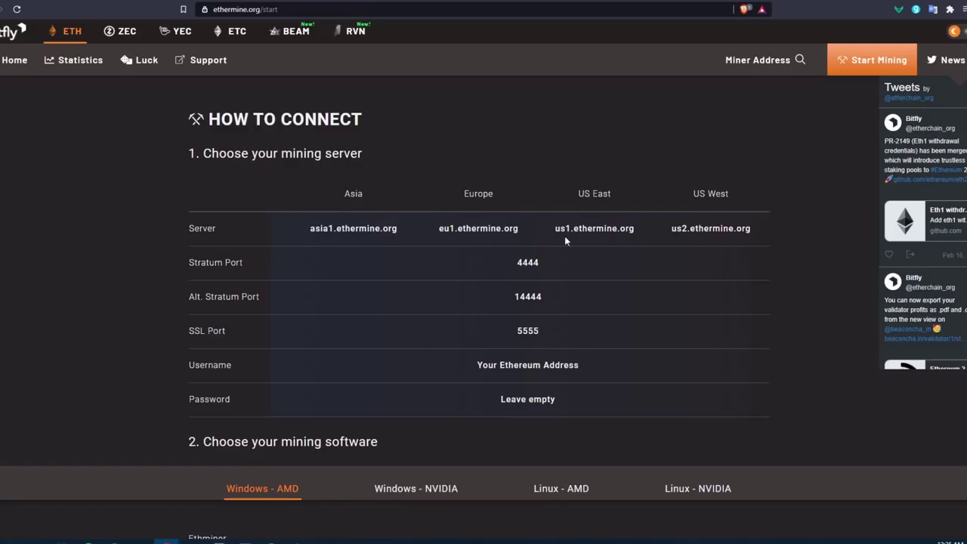
click(297, 541)
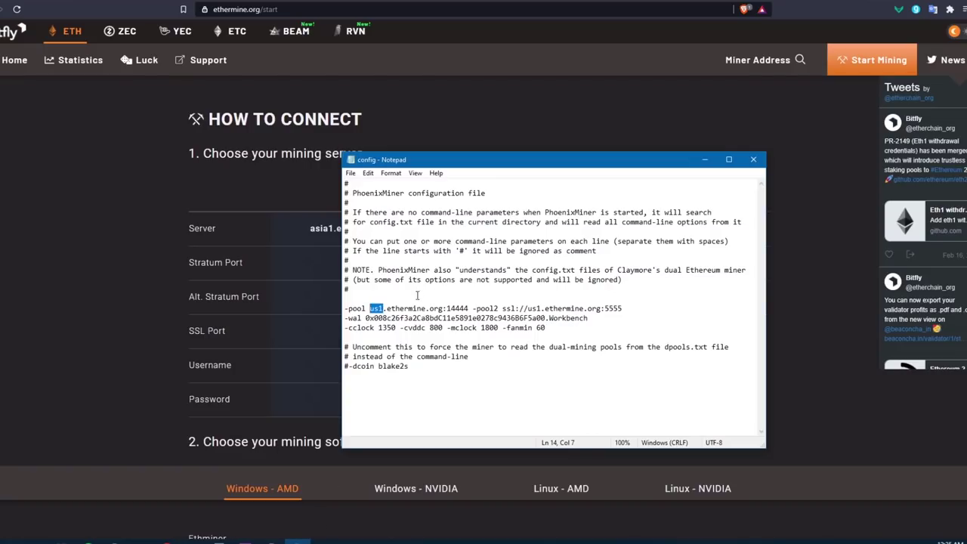
click(400, 318)
click(557, 327)
Examine the -pool2 backup pool entry, the primary pool's port, and the pool, wallet and overclock lines as a block.
drag(474, 311, 634, 309)
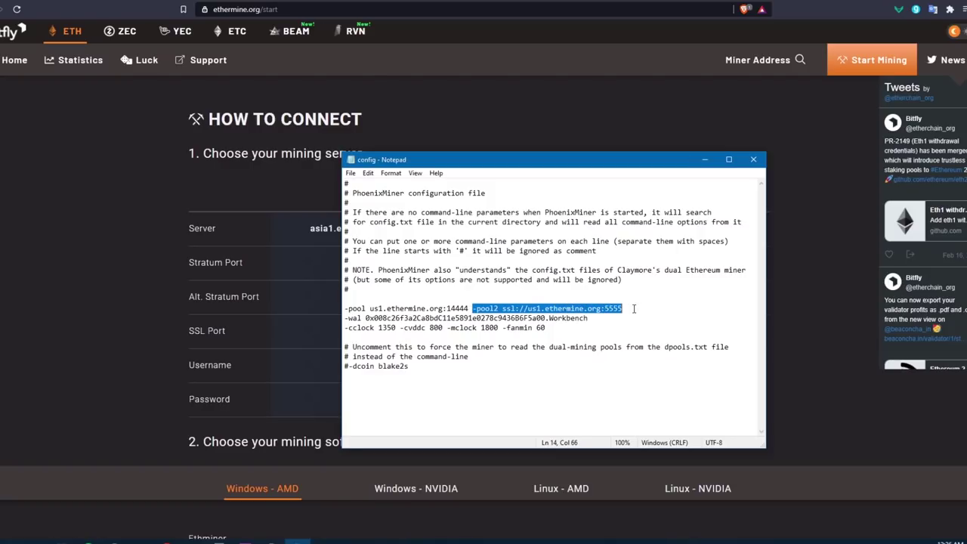
click(634, 308)
drag(468, 308, 424, 309)
click(486, 308)
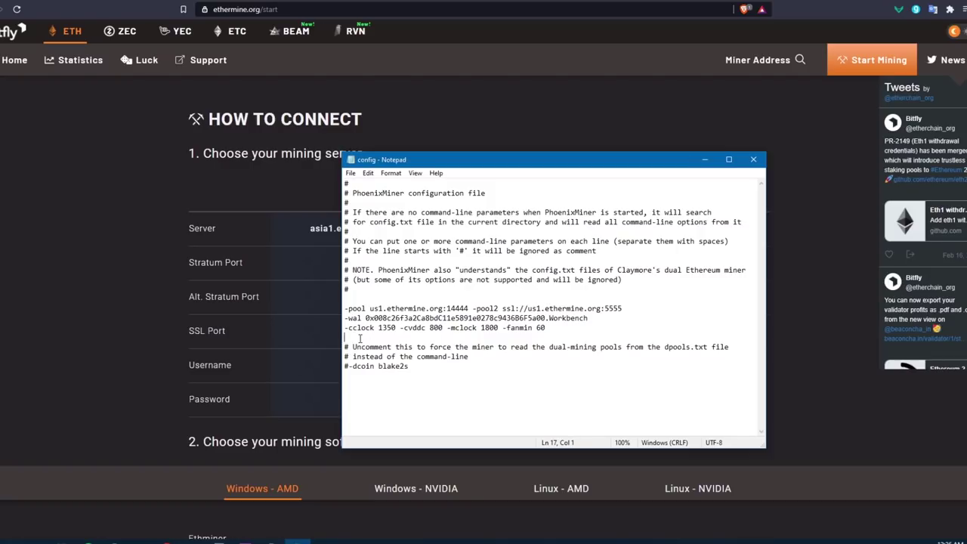
drag(546, 327, 315, 308)
click(400, 337)
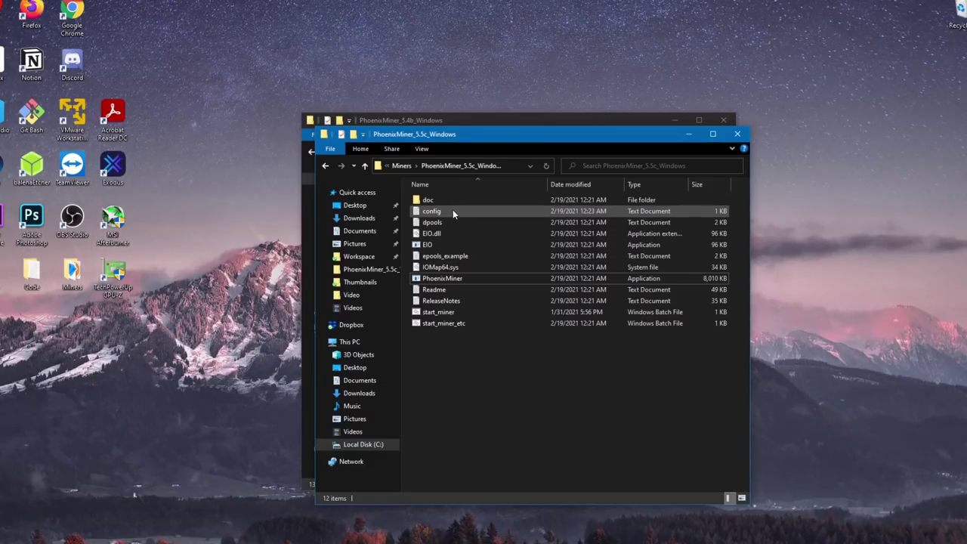
Run PhoenixMiner as administrator from the PhoenixMiner_5.5c_Windows folder, bypassing the SmartScreen block and allowing it through the firewall.
click(446, 279)
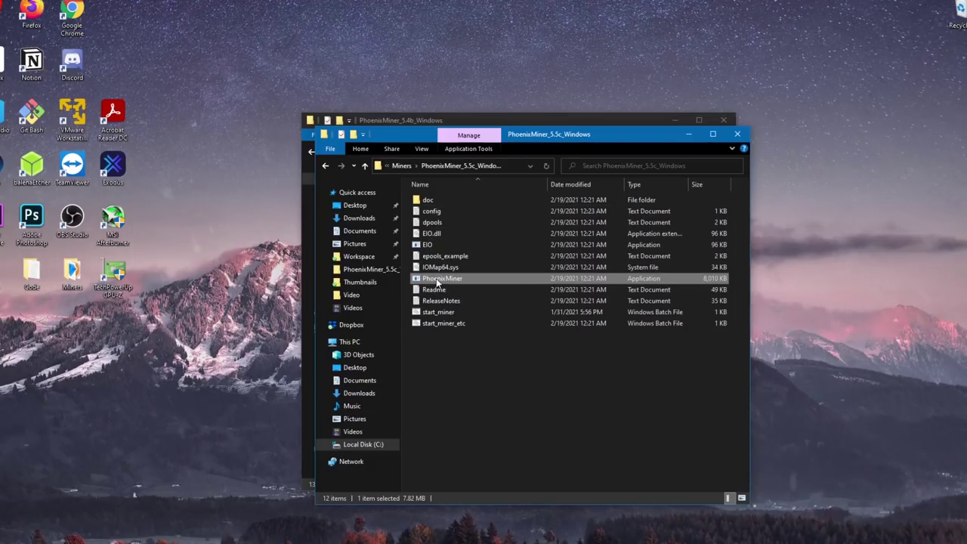
right_click(436, 282)
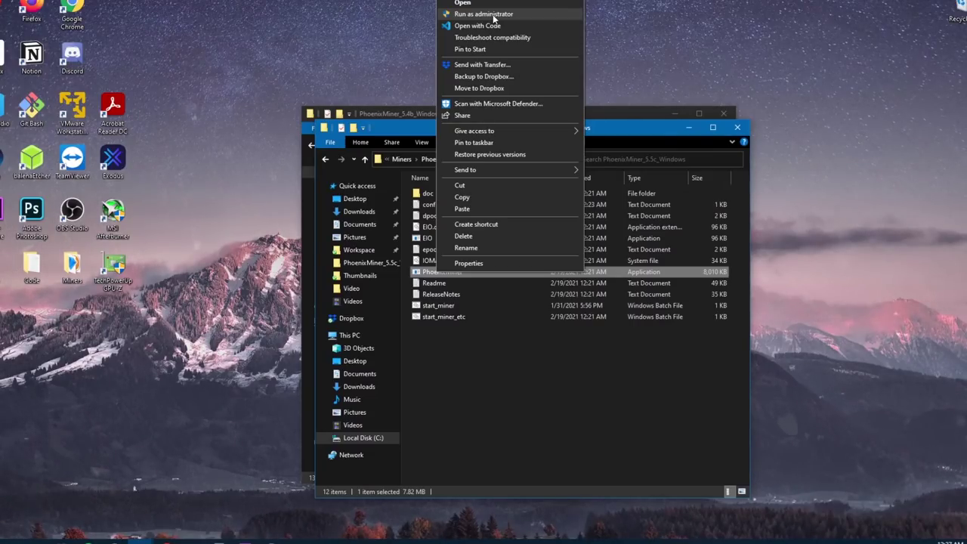
click(484, 14)
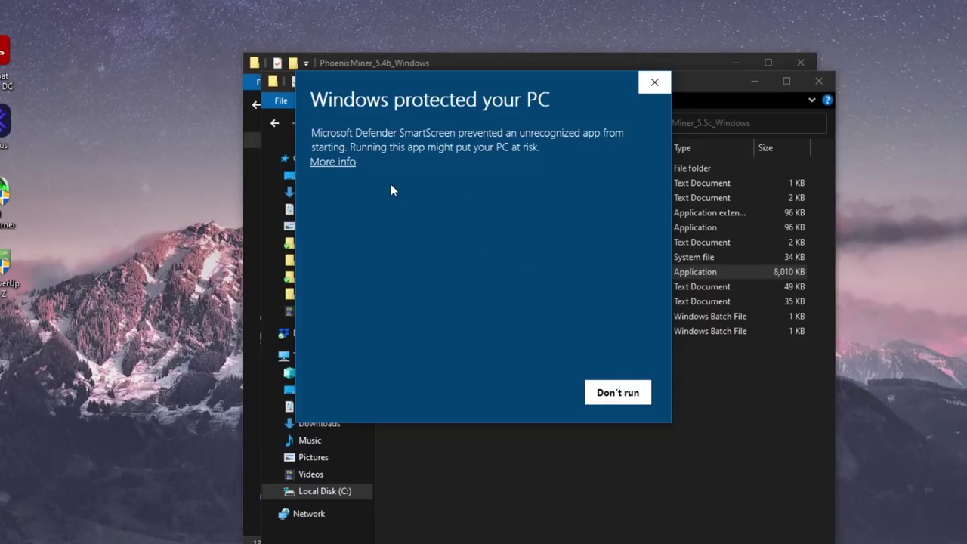
click(336, 163)
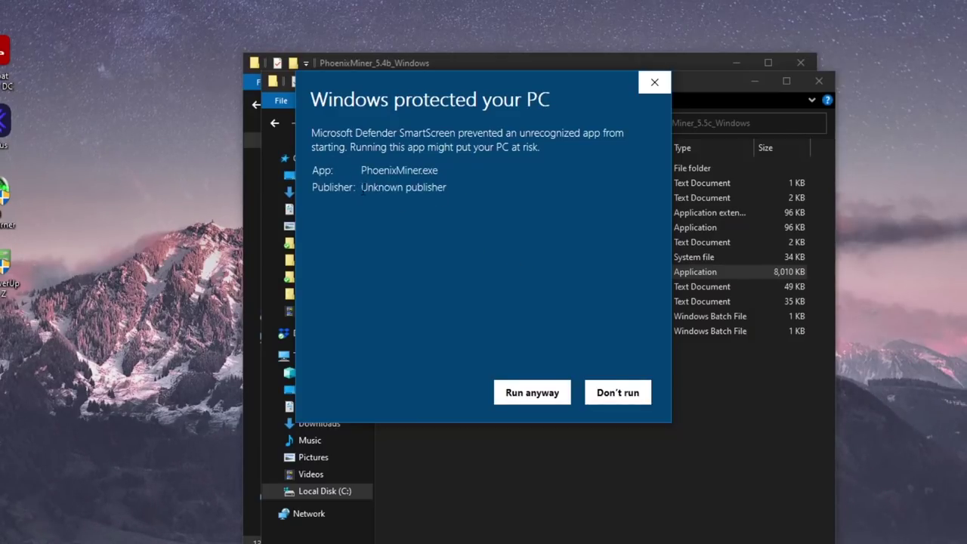
click(532, 393)
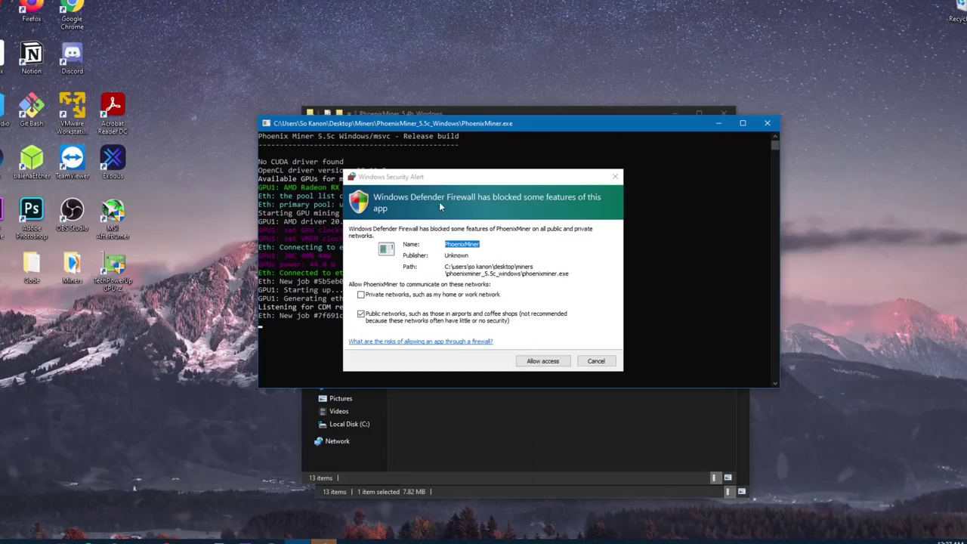
click(533, 363)
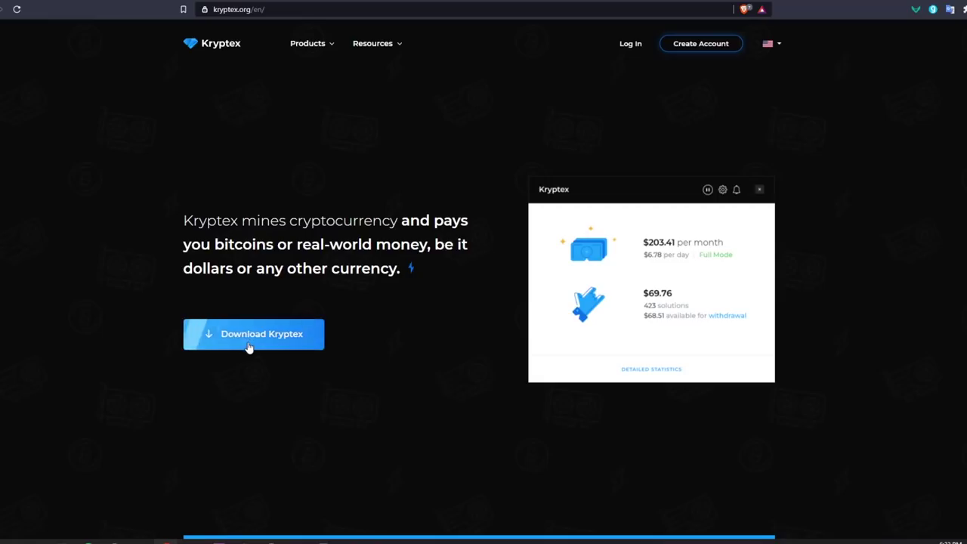
Examine the download and account creation options on the Kryptex website.
click(687, 43)
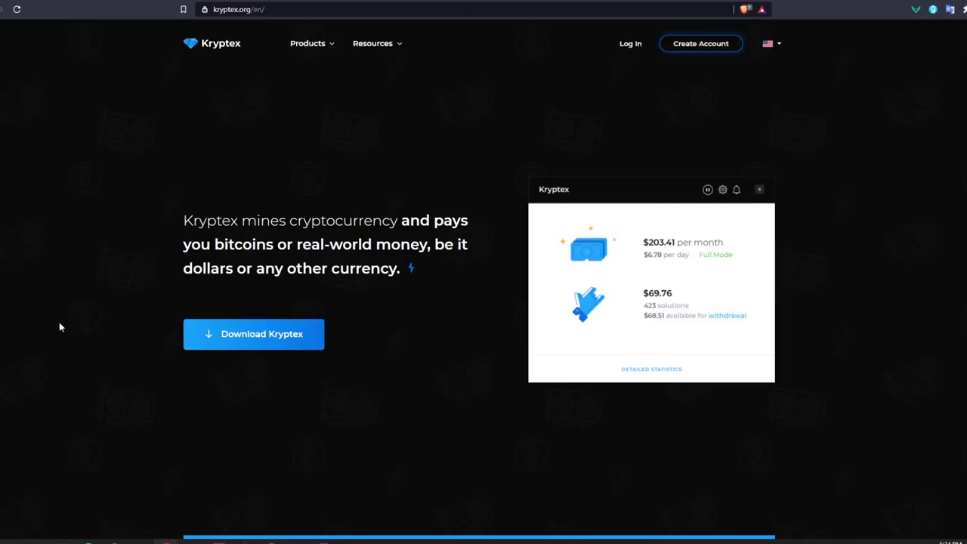
scroll(377, 309, down, 1)
scroll(318, 321, up, 1)
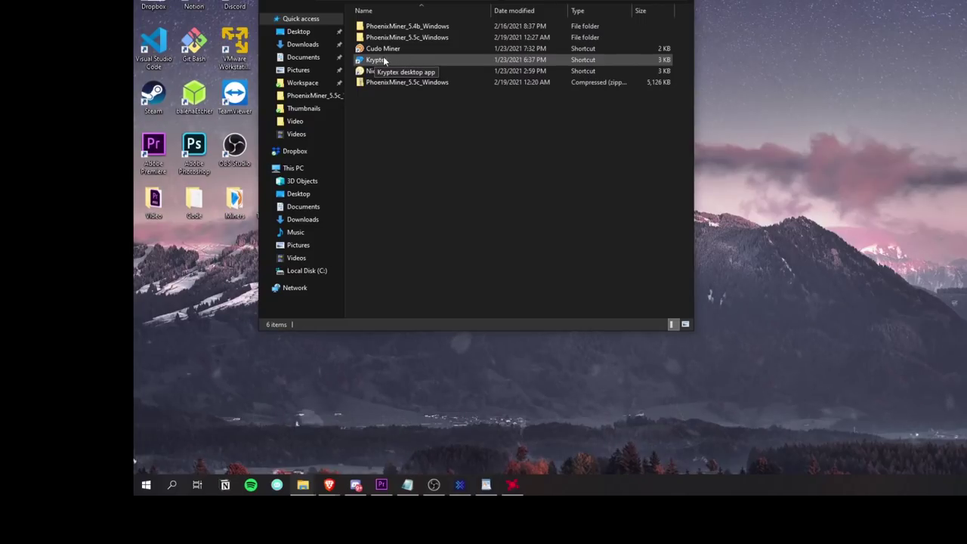
Switch to AMD Radeon Software and load the miningprofile tuning profile, checking its GPU and VRAM tuning settings.
click(381, 61)
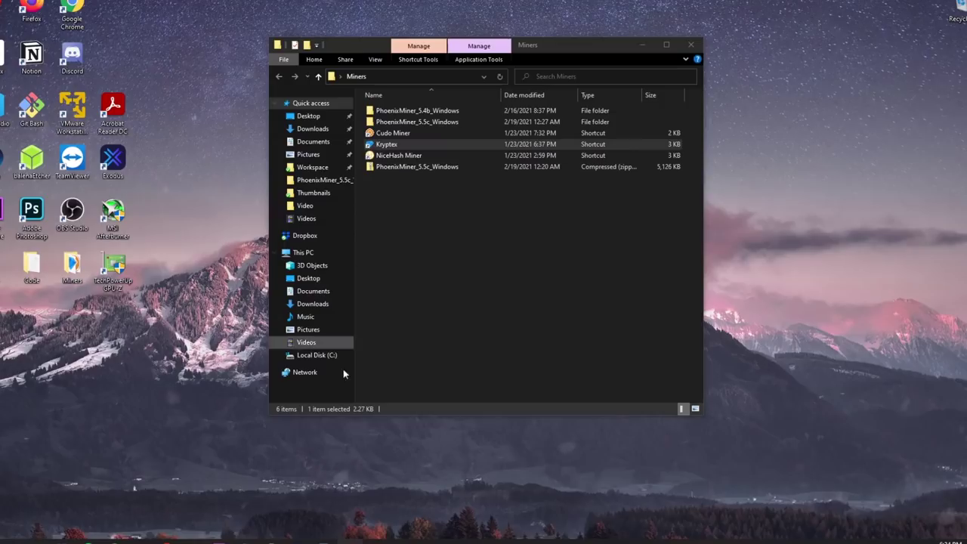
key(alt+r)
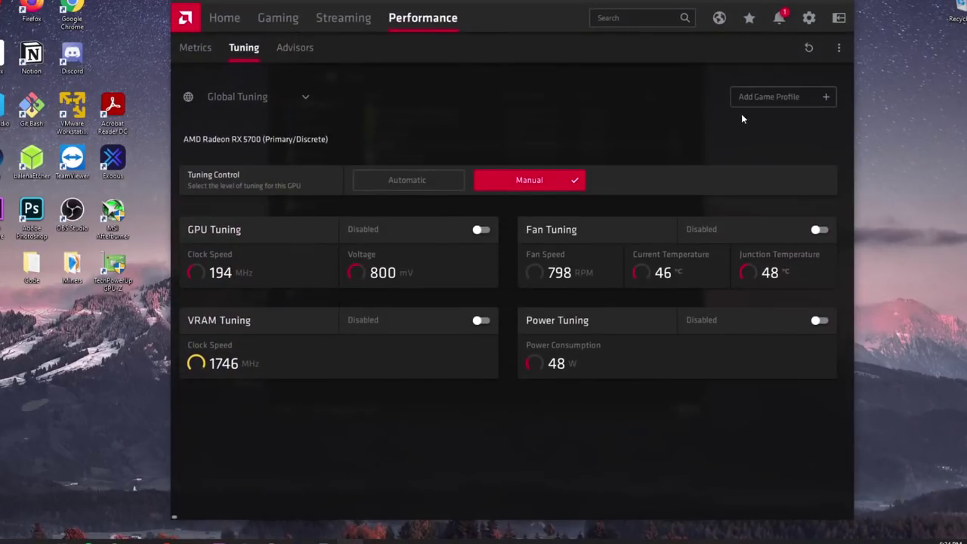
click(838, 47)
click(808, 76)
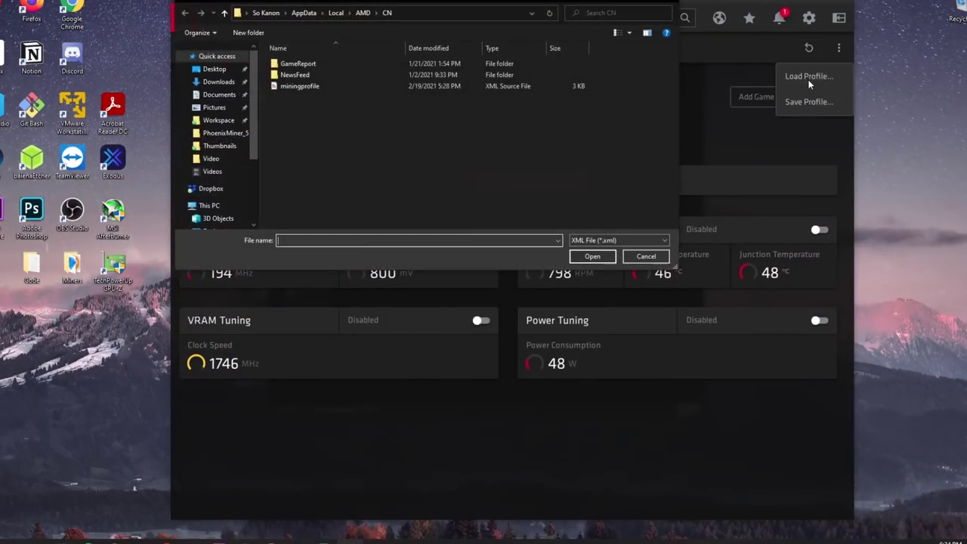
double_click(311, 85)
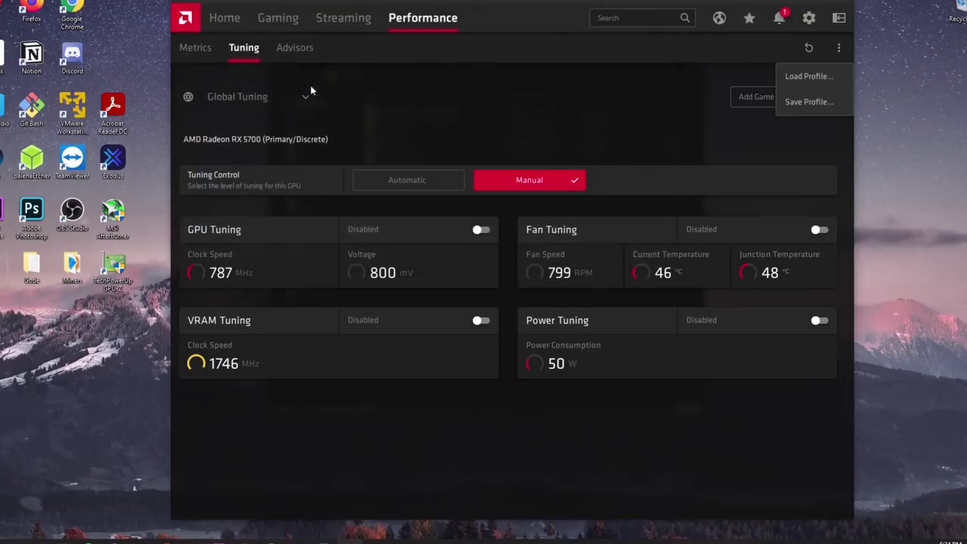
scroll(373, 345, down, 5)
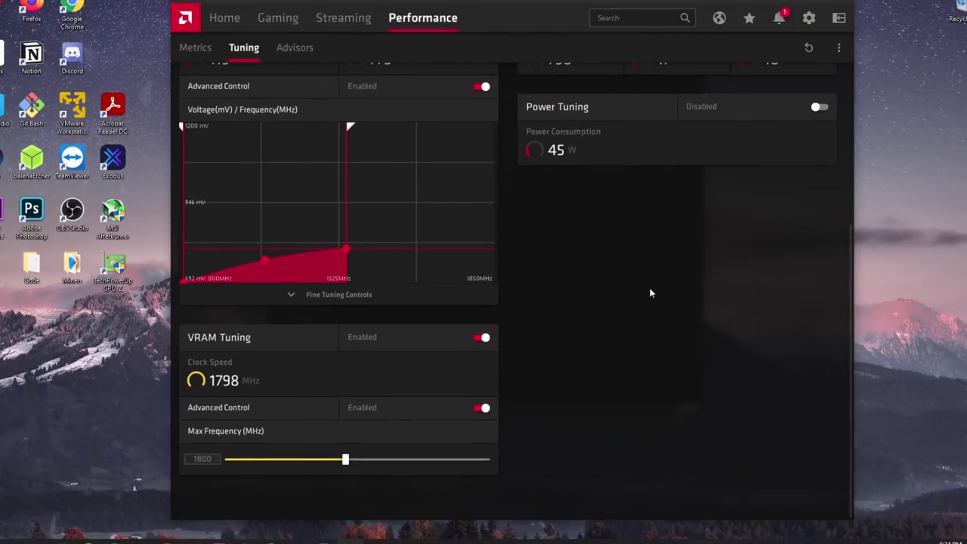
scroll(650, 287, up, 5)
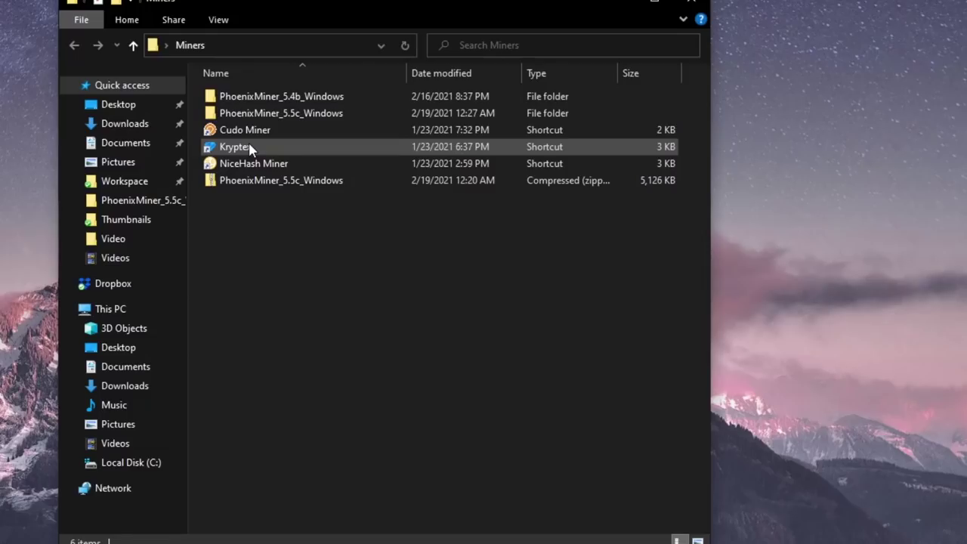
Launch Kryptex from the Miners folder and enable Pro mode in its mining settings.
click(250, 148)
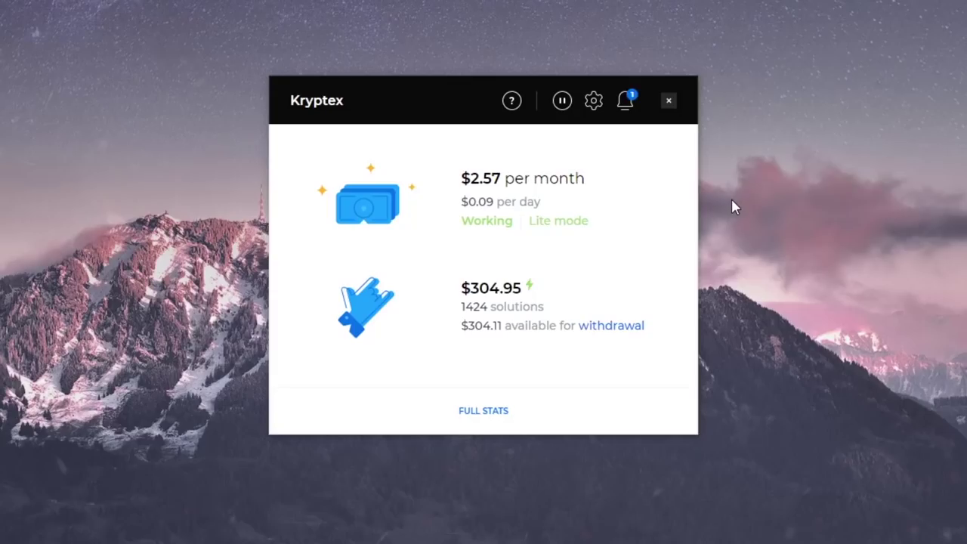
click(593, 105)
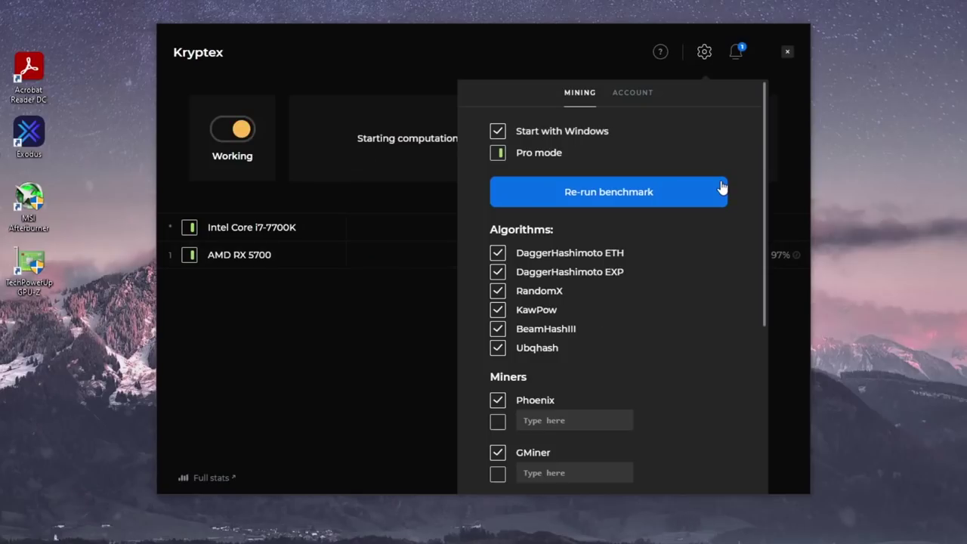
click(370, 378)
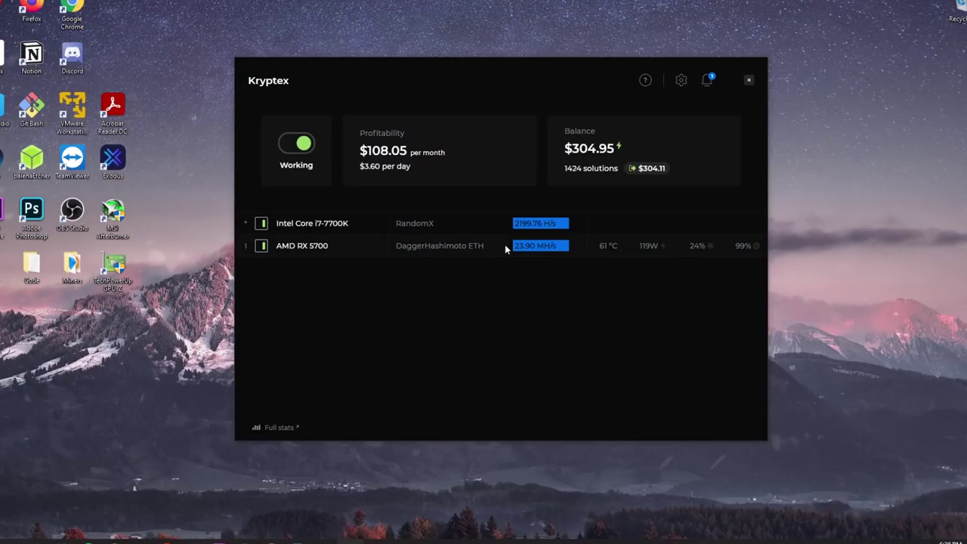
Enable Show miner windows in the Kryptex mining settings and view the kryptex9.exe and XMRig console windows.
click(681, 82)
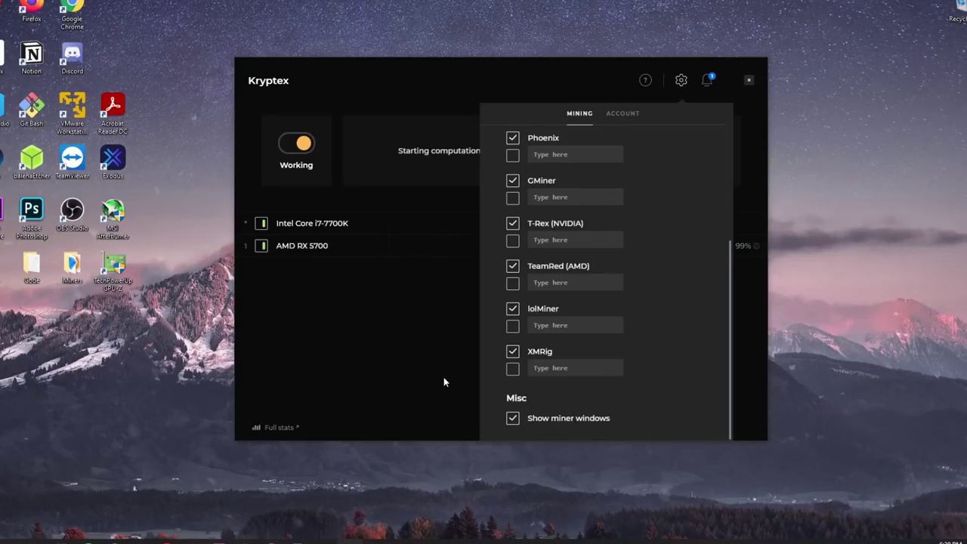
click(443, 377)
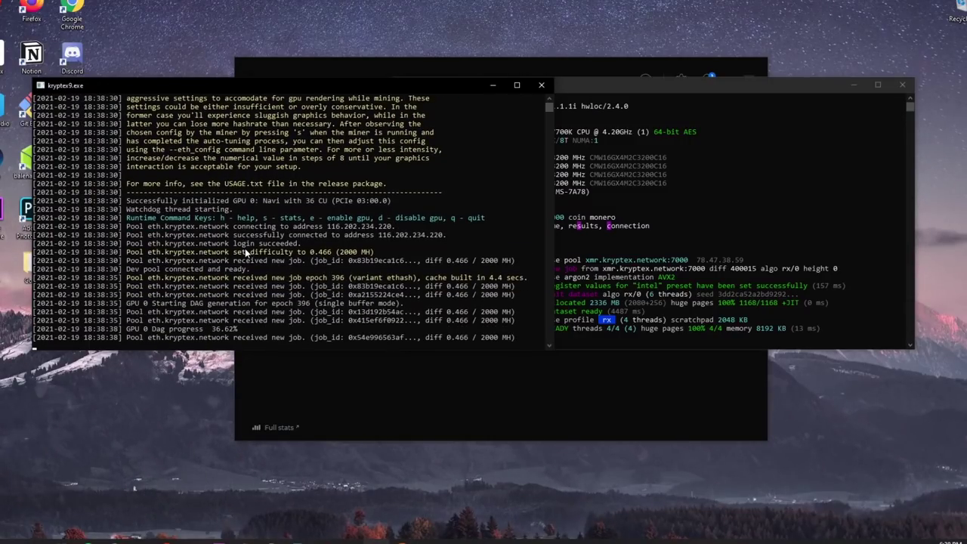
click(658, 234)
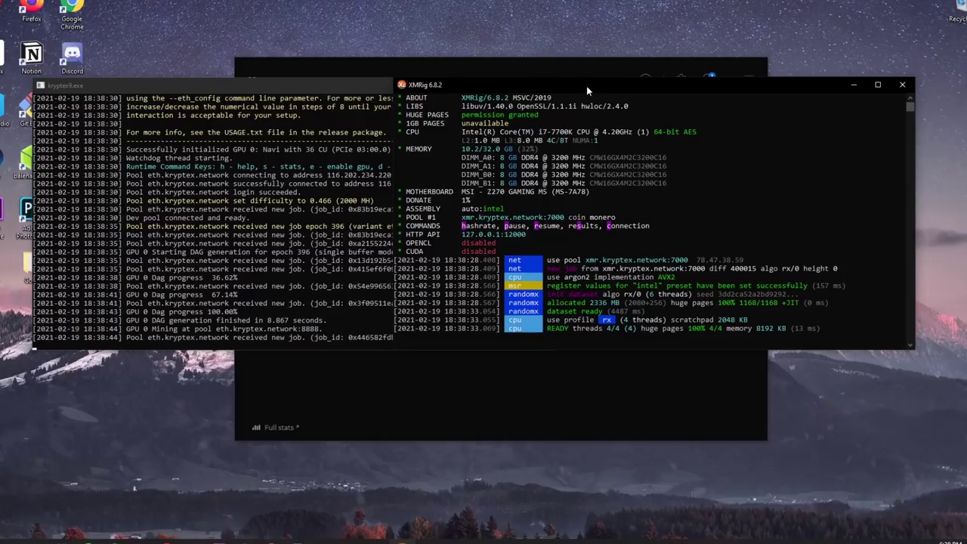
drag(588, 84, 647, 88)
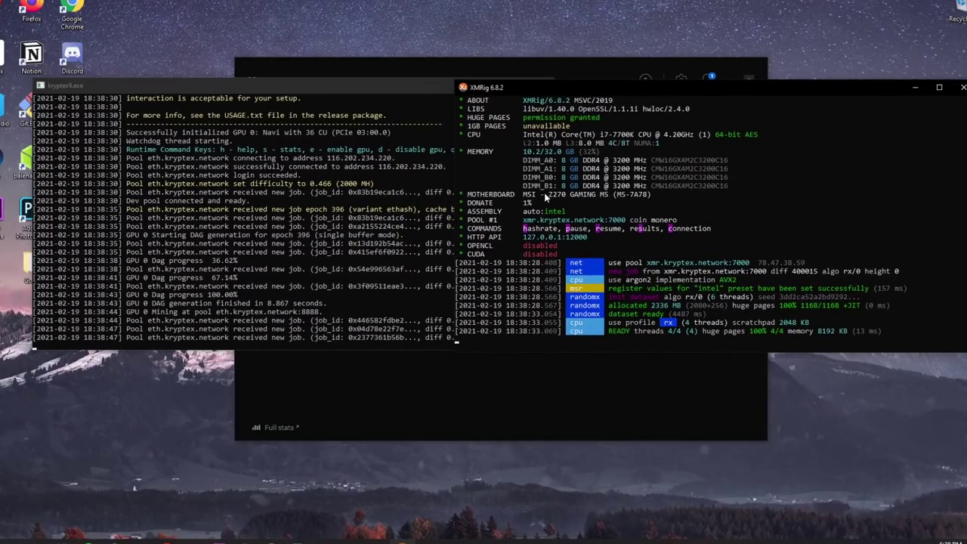
click(580, 69)
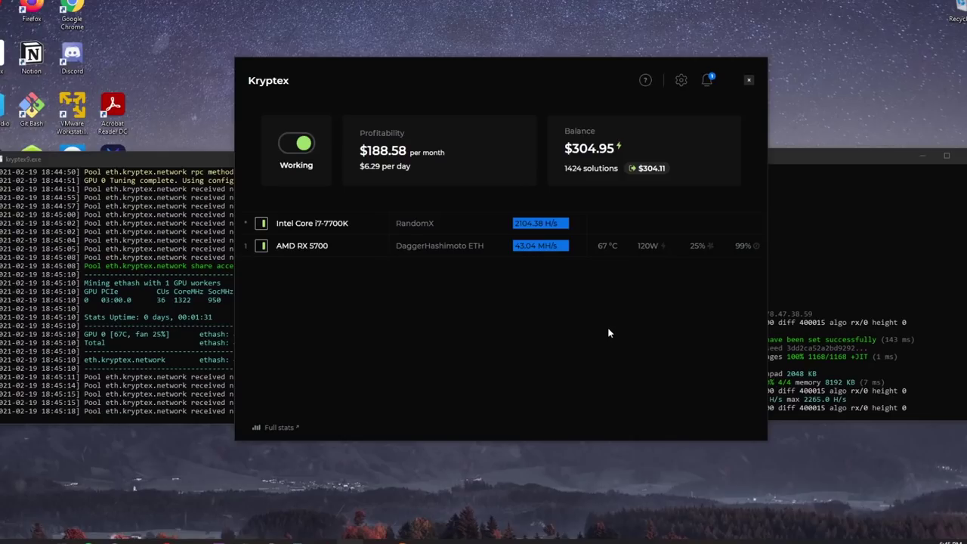
Examine the startup, algorithm and miner options in the Kryptex mining settings.
click(681, 80)
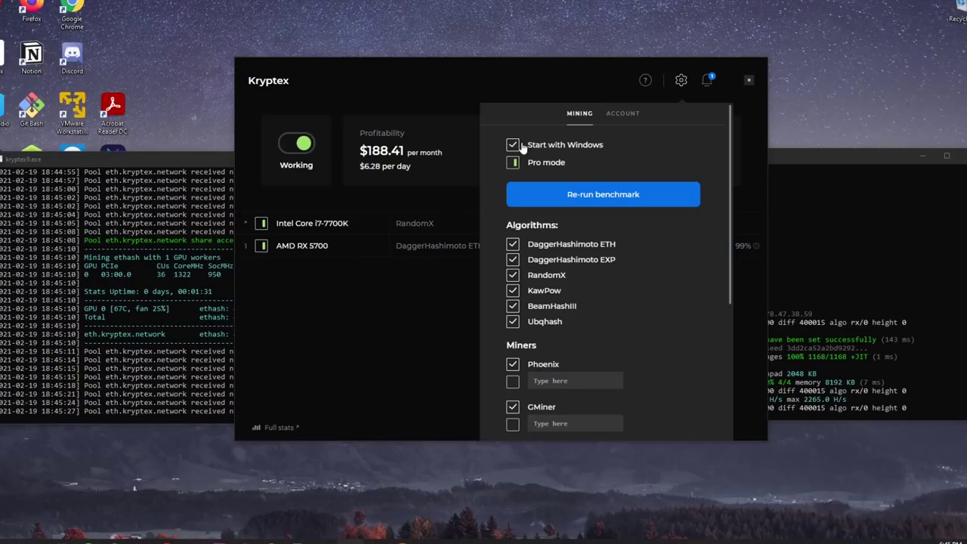
scroll(676, 298, down, 1)
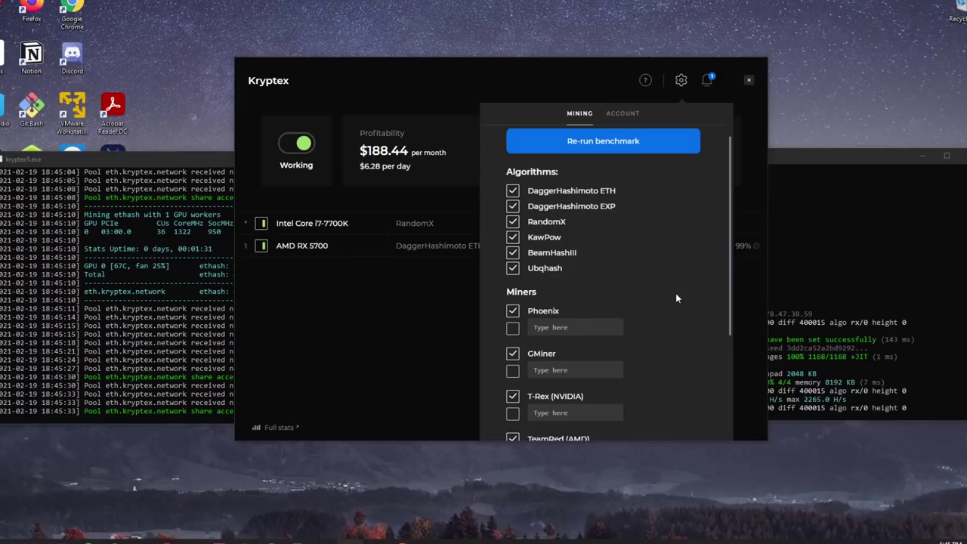
scroll(676, 298, down, 3)
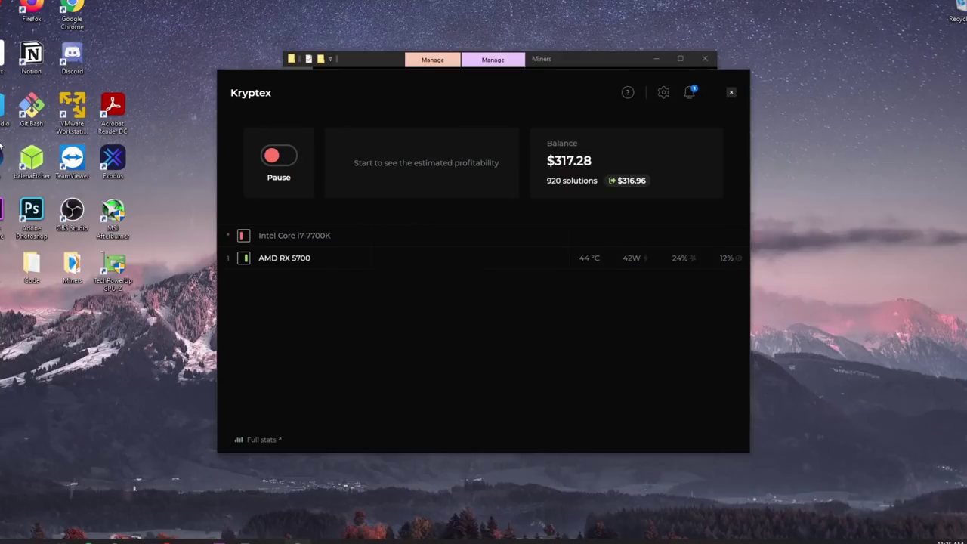